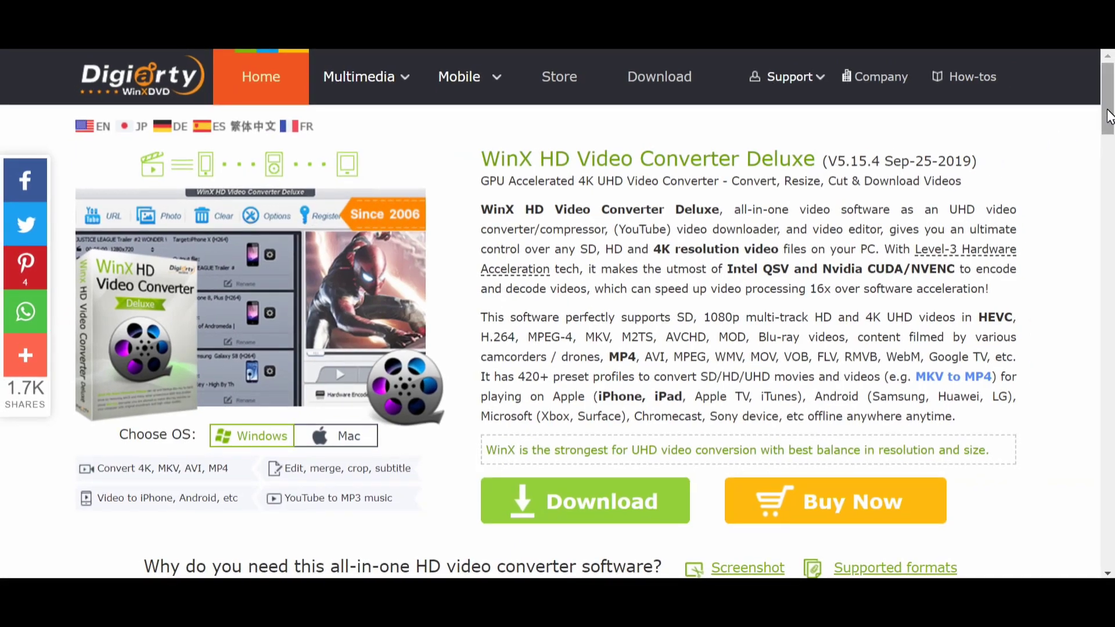
pyautogui.moveTo(1109, 117); pyautogui.dragTo(1109, 179)
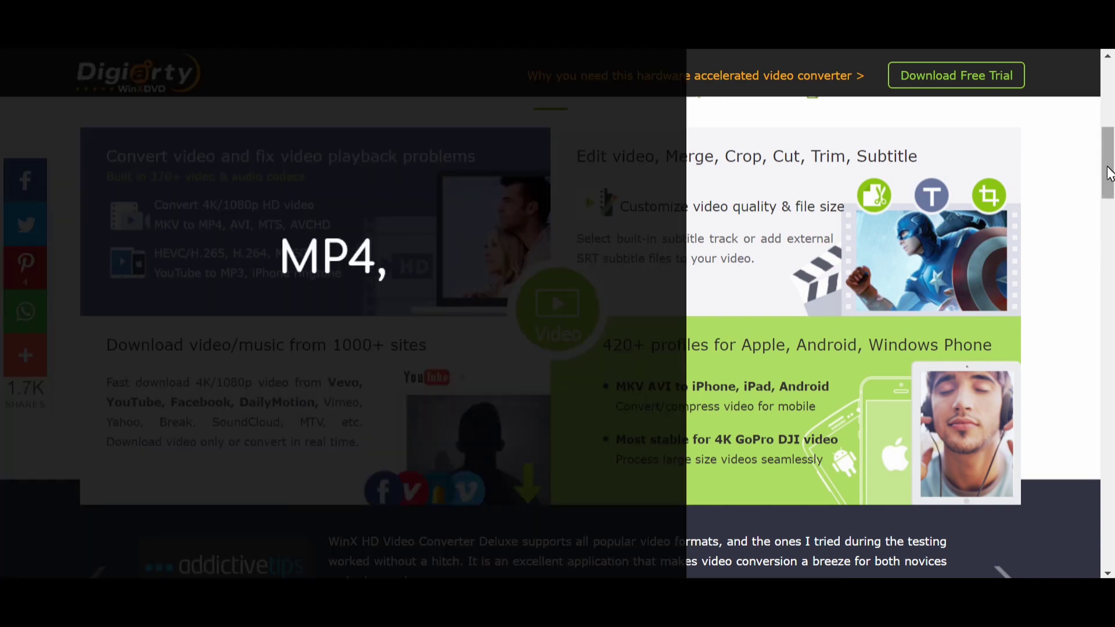
pyautogui.moveTo(1108, 175); pyautogui.dragTo(1109, 290)
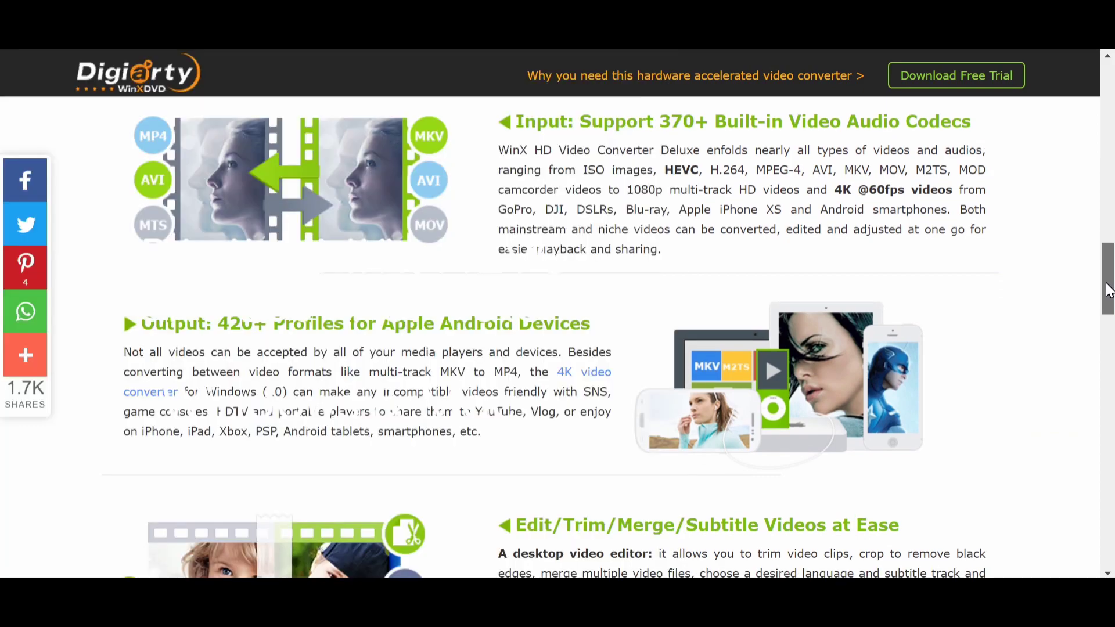
pyautogui.moveTo(1109, 290); pyautogui.dragTo(1112, 371)
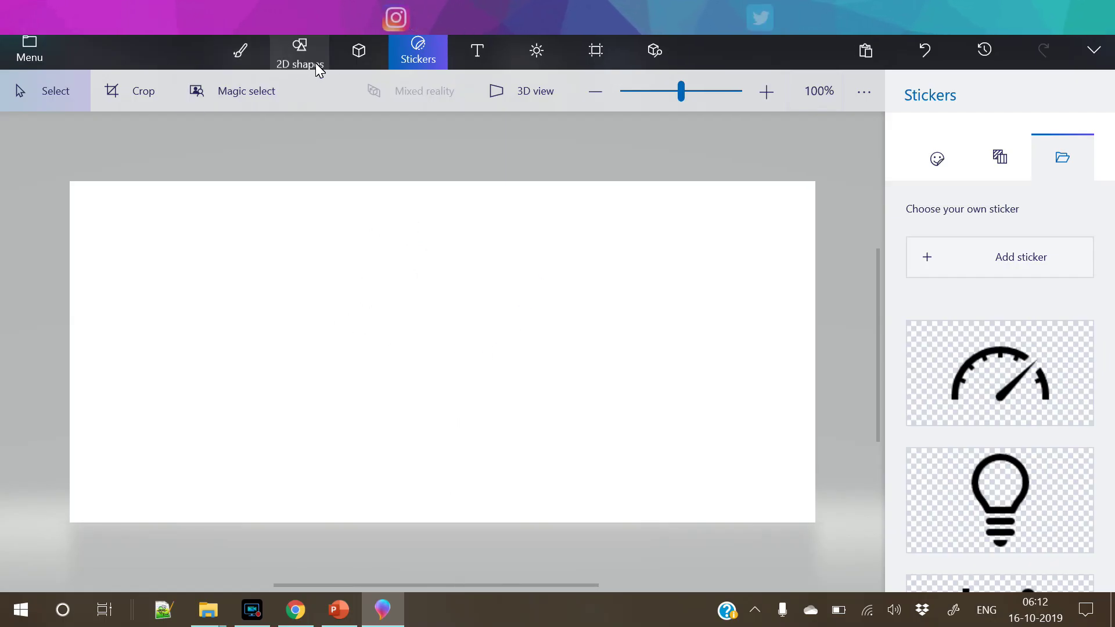
# Draw a 3D cube near the middle of the white canvas and reposition it slightly up and to the left
pyautogui.click(366, 61)
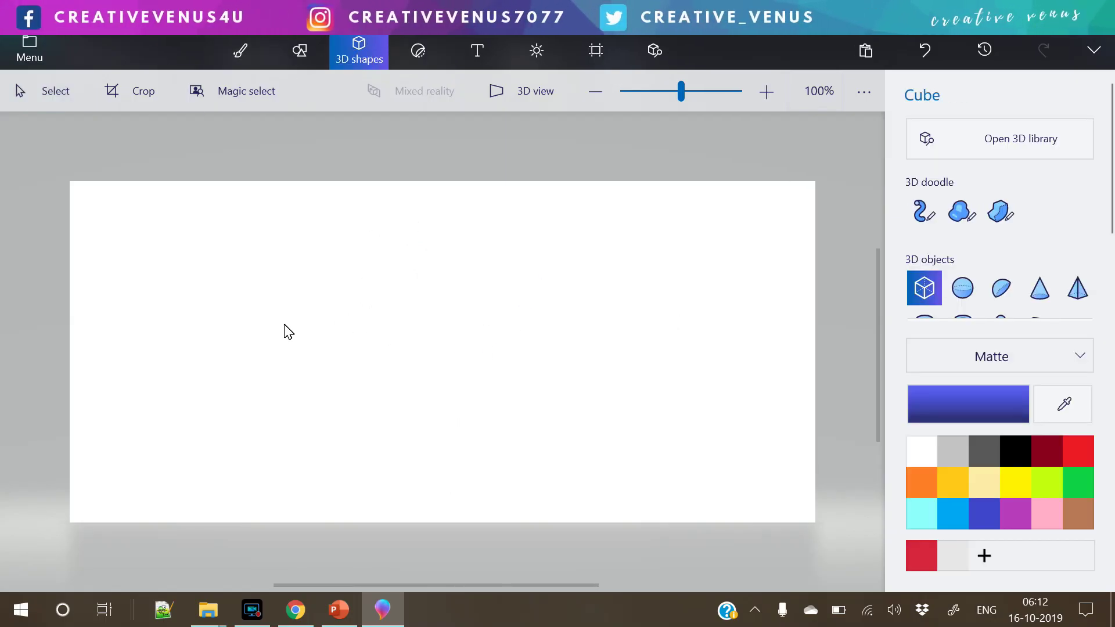
pyautogui.moveTo(383, 292); pyautogui.dragTo(555, 406)
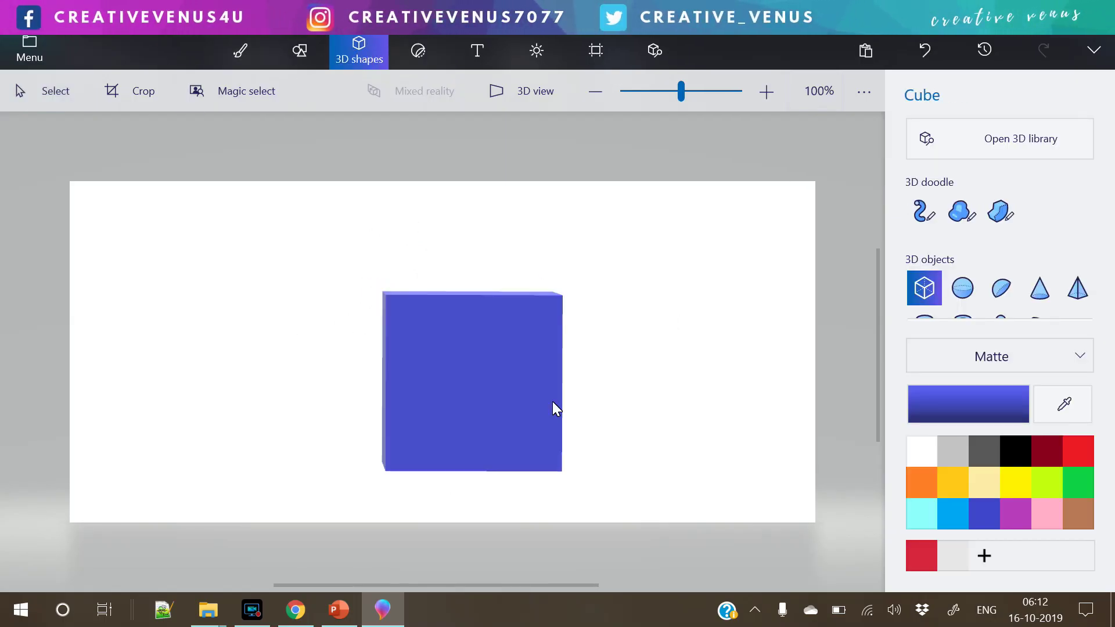
pyautogui.moveTo(448, 368); pyautogui.dragTo(504, 396)
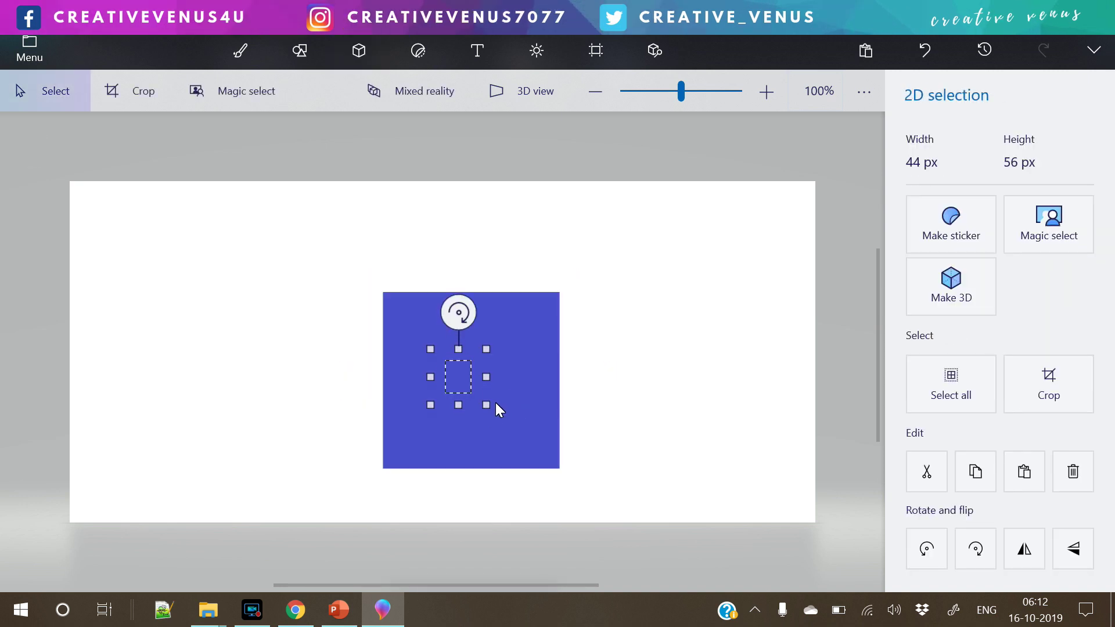
pyautogui.click(483, 413)
pyautogui.click(497, 391)
pyautogui.moveTo(507, 416); pyautogui.dragTo(494, 376)
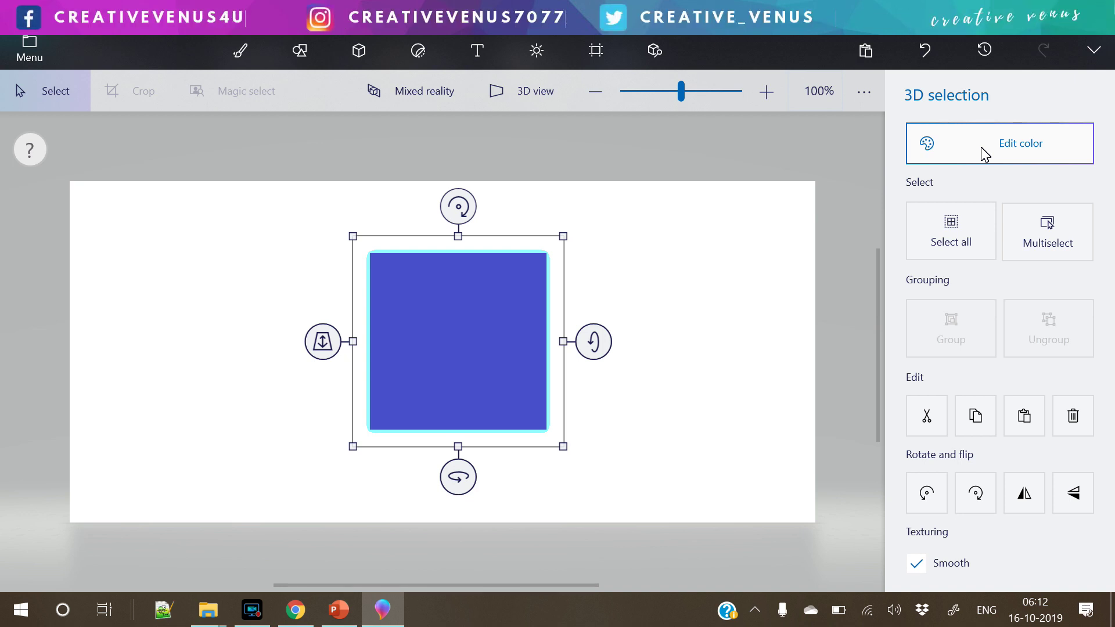
# Recolor the cube with the custom light grey #e7e7e7 in a polished metal finish
pyautogui.click(977, 150)
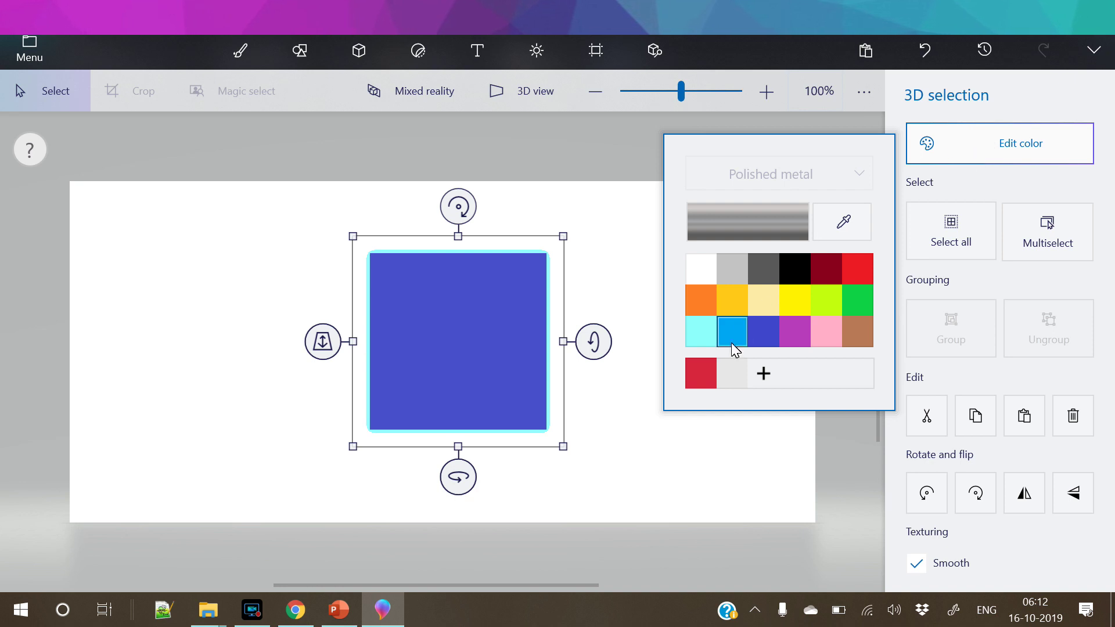
pyautogui.click(736, 273)
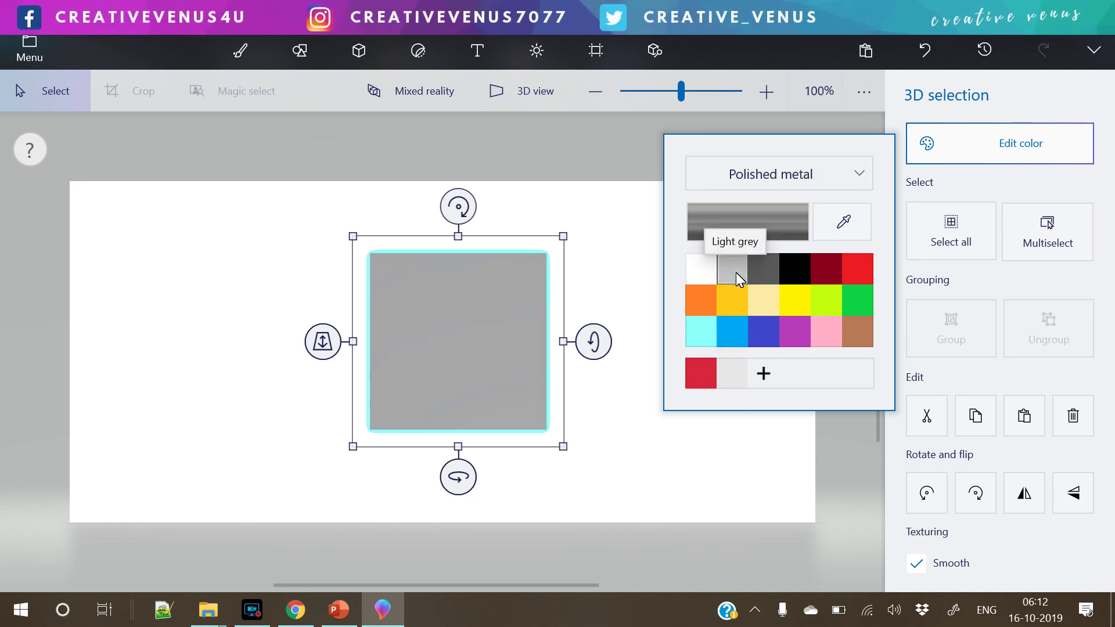
pyautogui.click(739, 381)
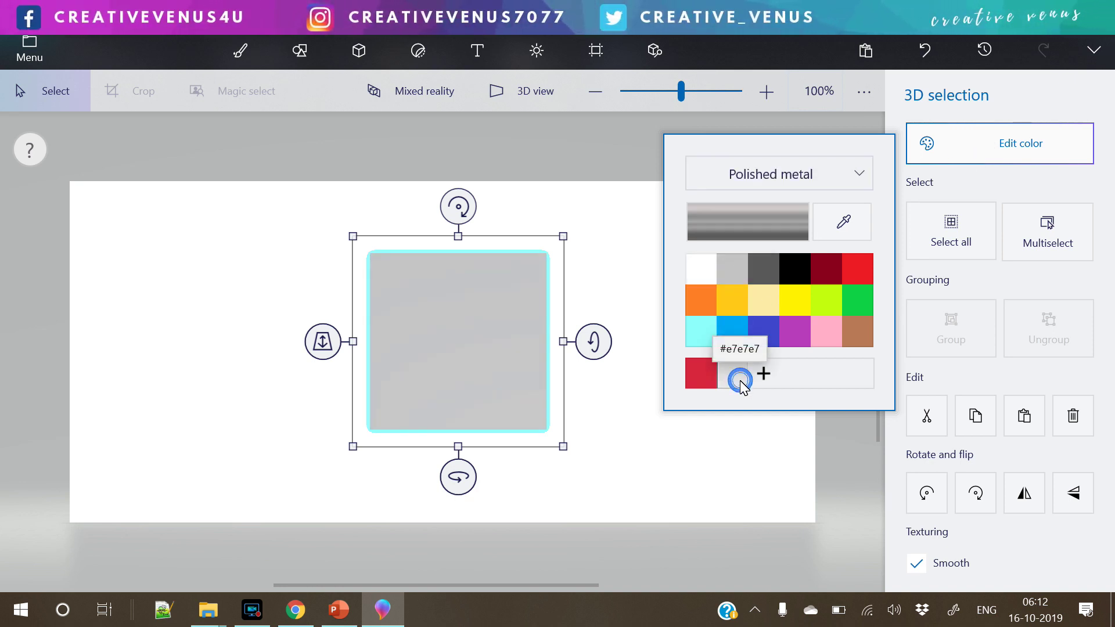
pyautogui.click(500, 353)
# Switch to the Video 603.pptx presentation in PowerPoint and look through its prepared slides, returning to the first slide
pyautogui.moveTo(342, 615)
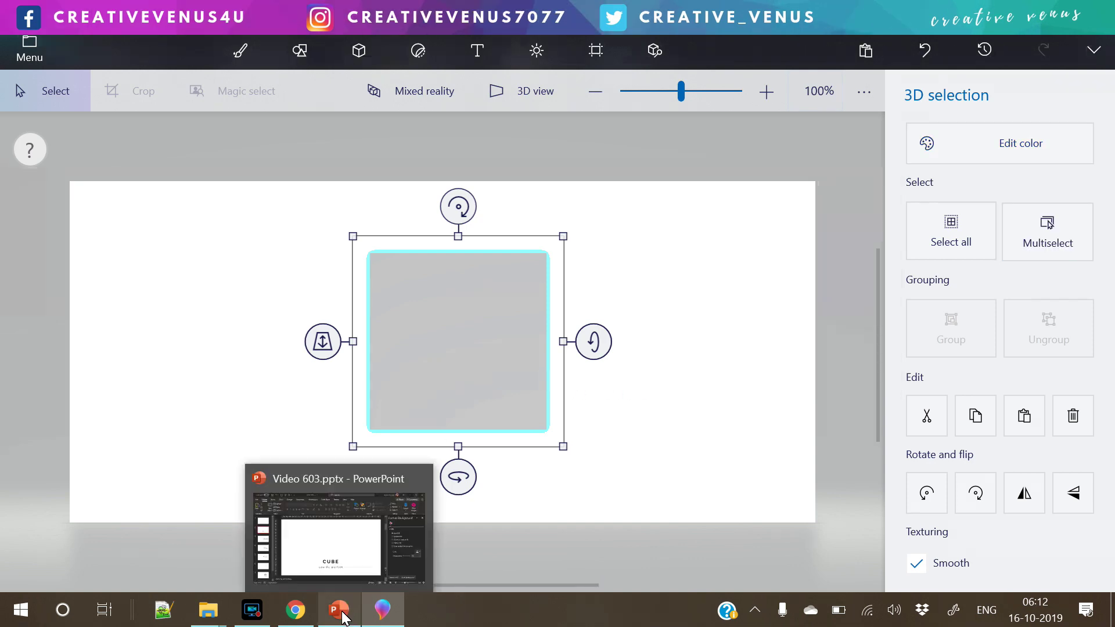
pyautogui.click(339, 610)
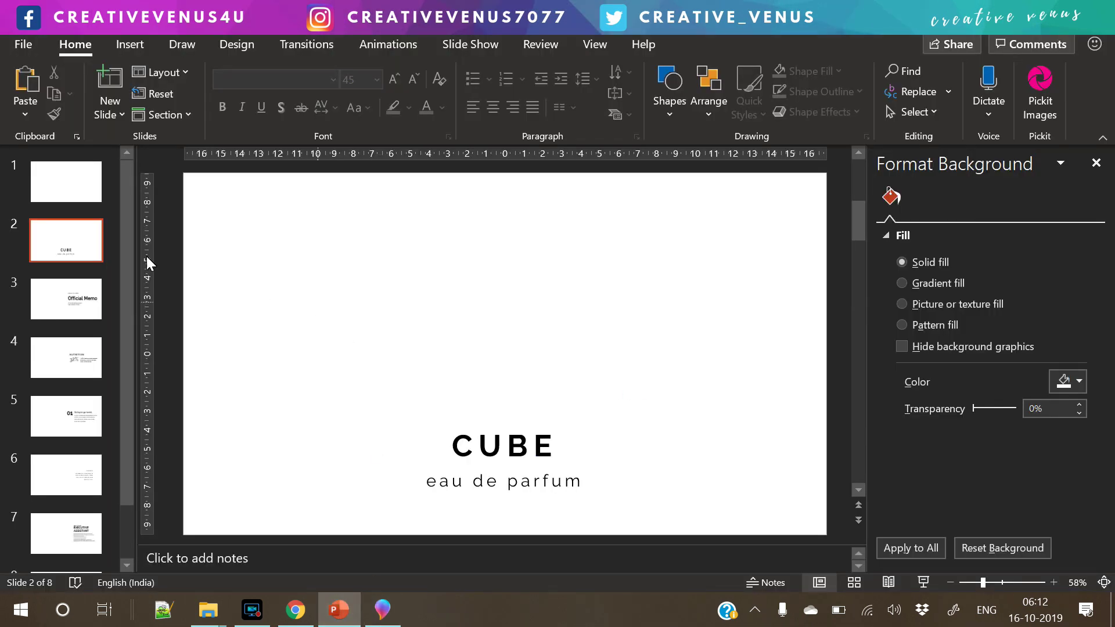
pyautogui.click(66, 305)
pyautogui.press('Down')
pyautogui.press('Down')
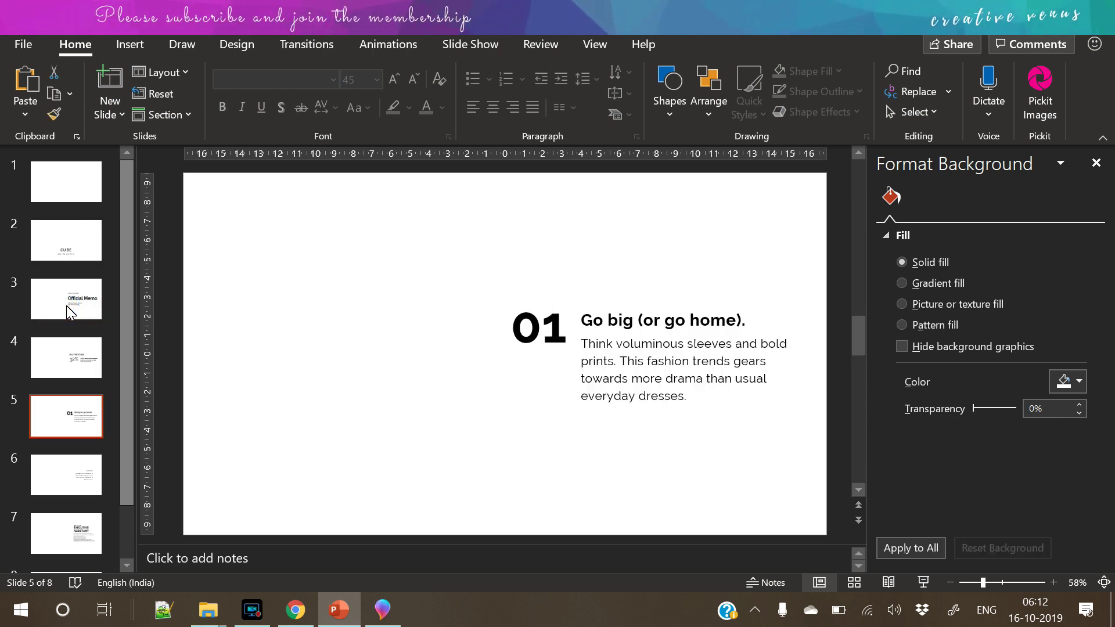
pyautogui.press('Down')
pyautogui.press('Down')
pyautogui.press('Down')
pyautogui.press('Up')
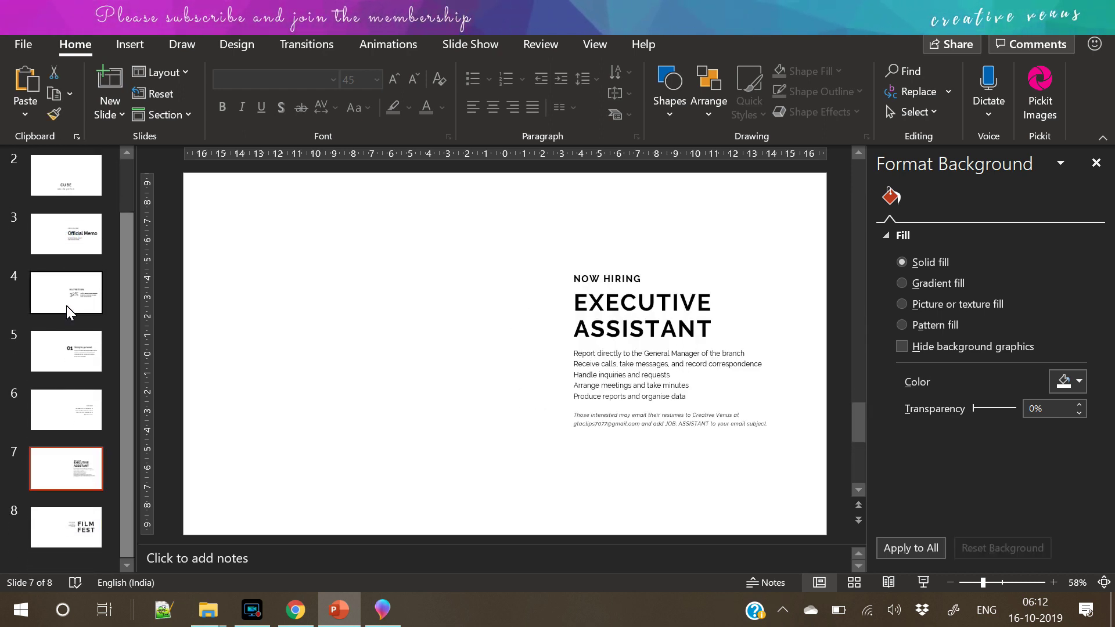
pyautogui.press('Home')
# Try out the metal cube on the blank first slide by rotating it in 3D, and delete it from the slide
pyautogui.click(353, 278)
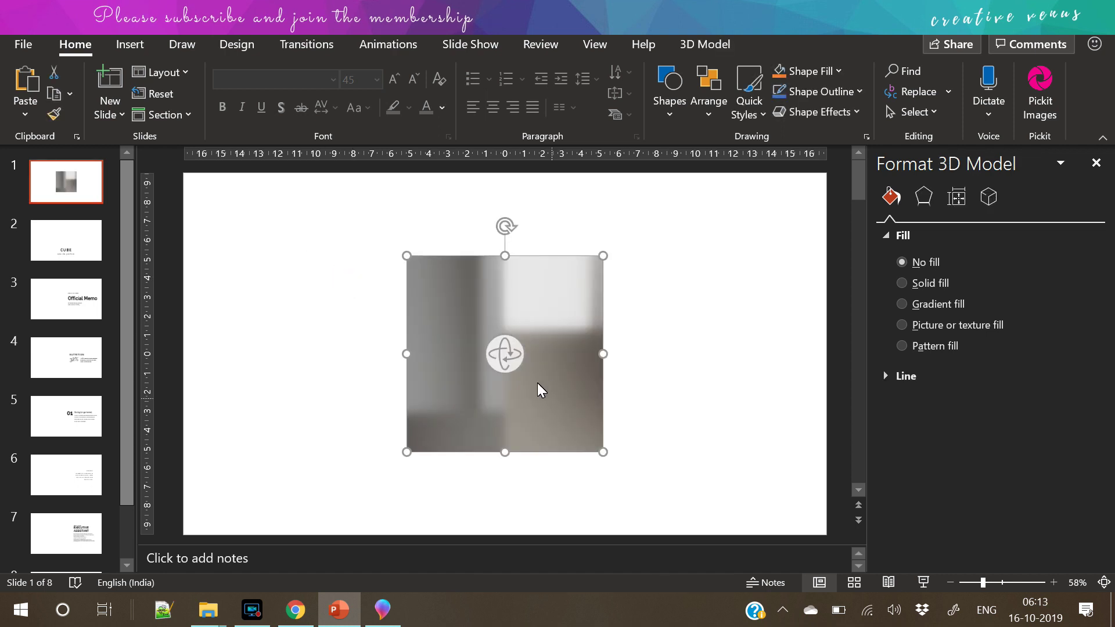
pyautogui.moveTo(503, 354); pyautogui.dragTo(604, 423)
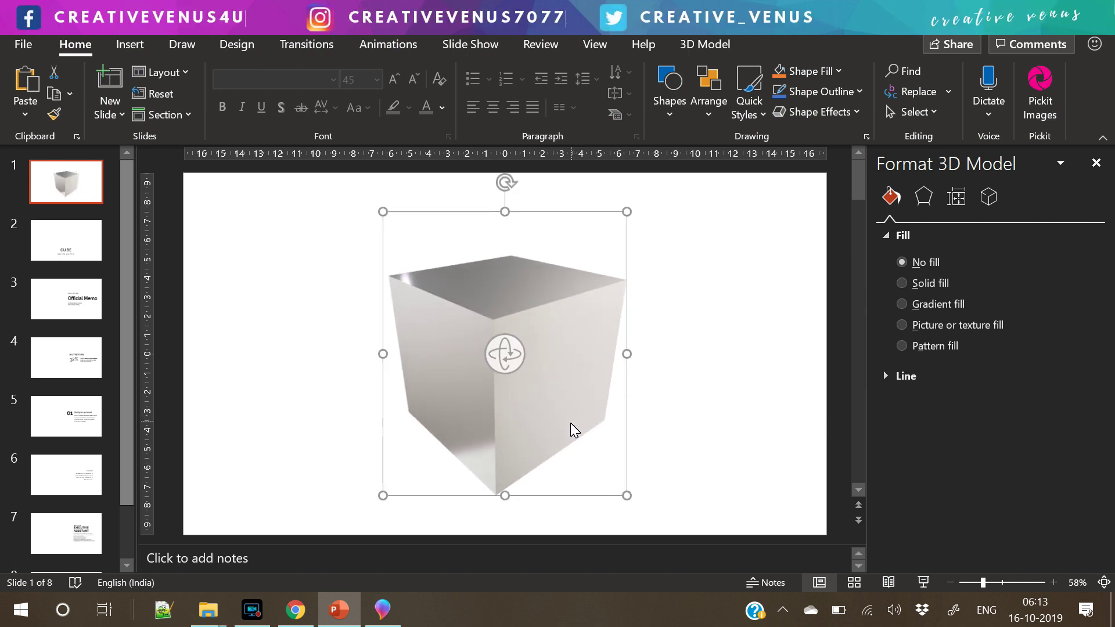
pyautogui.moveTo(504, 355); pyautogui.dragTo(545, 376)
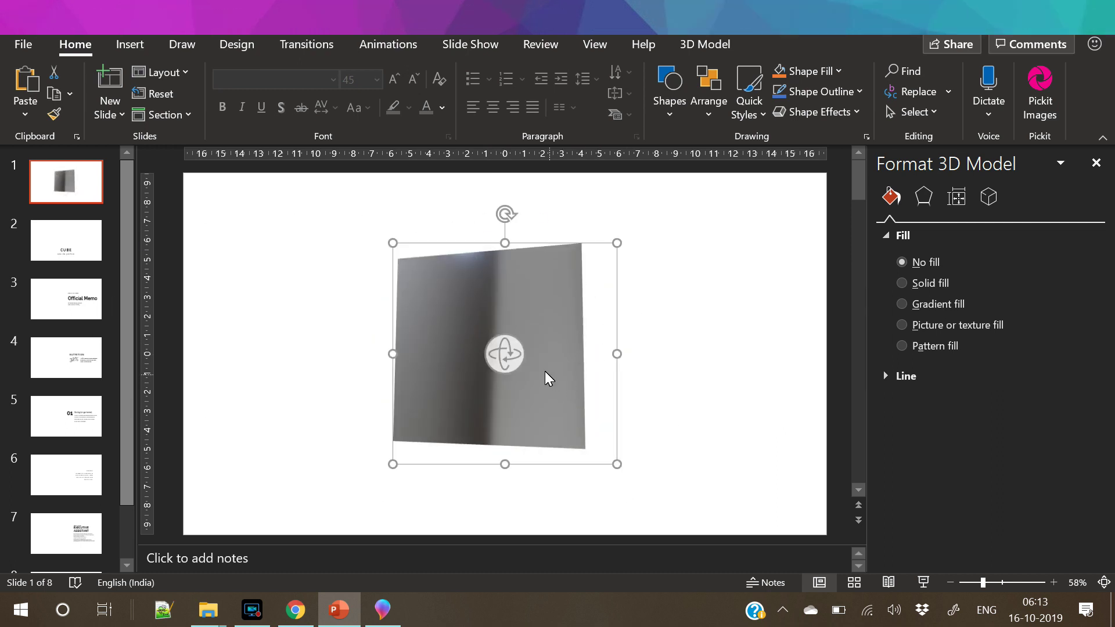
pyautogui.press('Delete')
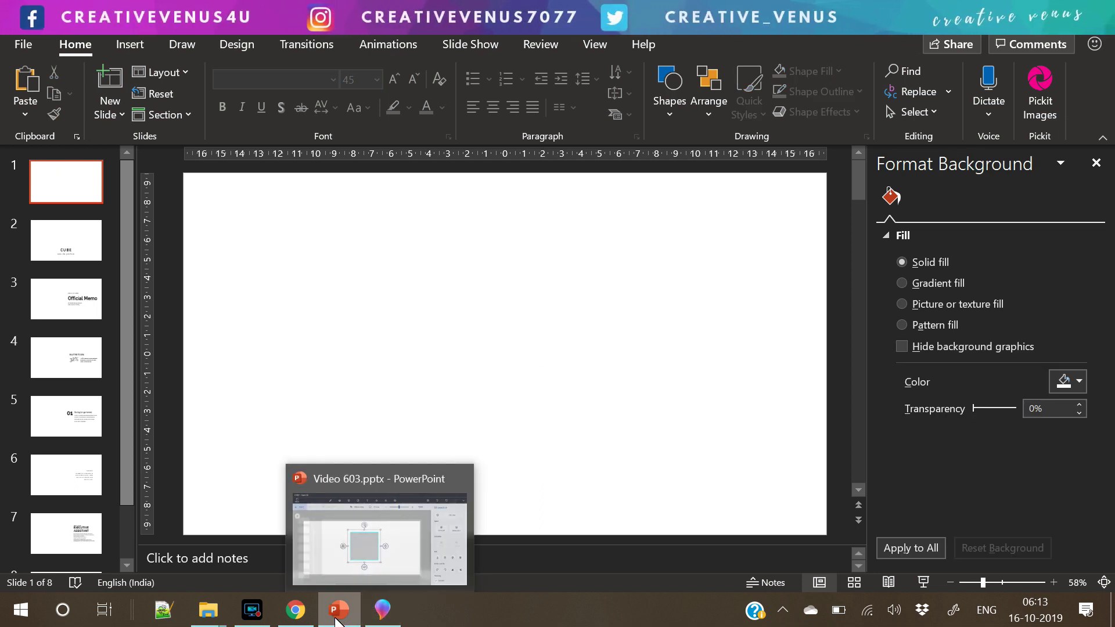
# Switch back to Paint 3D and nudge the cube slightly down and to the right on the canvas
pyautogui.click(375, 622)
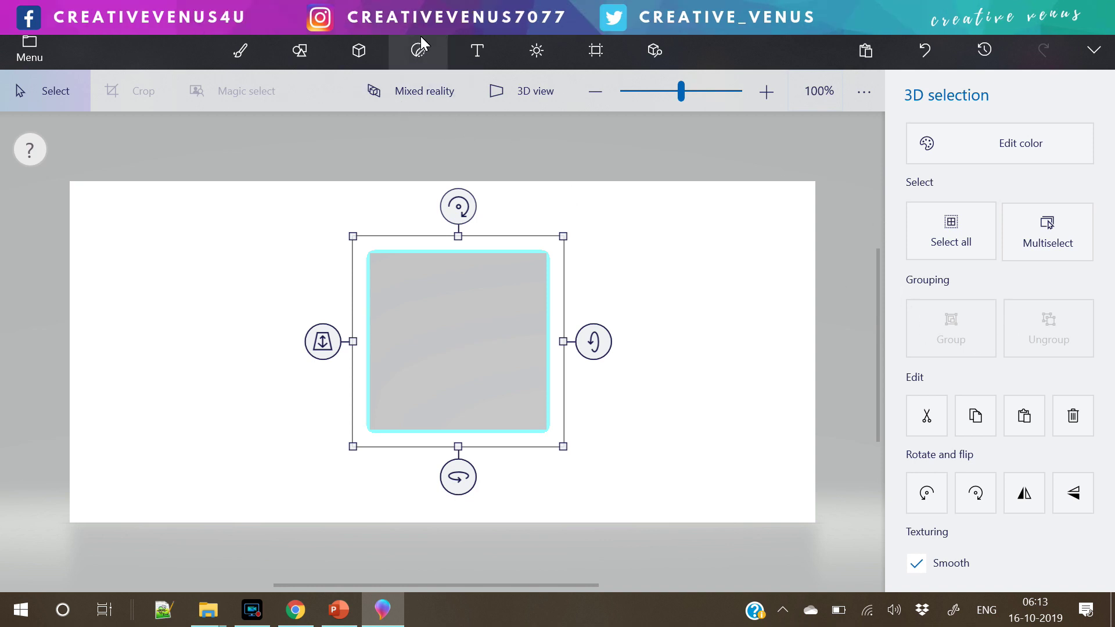
pyautogui.moveTo(456, 362)
pyautogui.mouseDown()
pyautogui.moveTo(460, 388)
pyautogui.moveTo(461, 375)
pyautogui.mouseUp()
pyautogui.moveTo(594, 356)
pyautogui.mouseDown()
pyautogui.moveTo(594, 380)
pyautogui.moveTo(596, 357)
pyautogui.mouseUp()
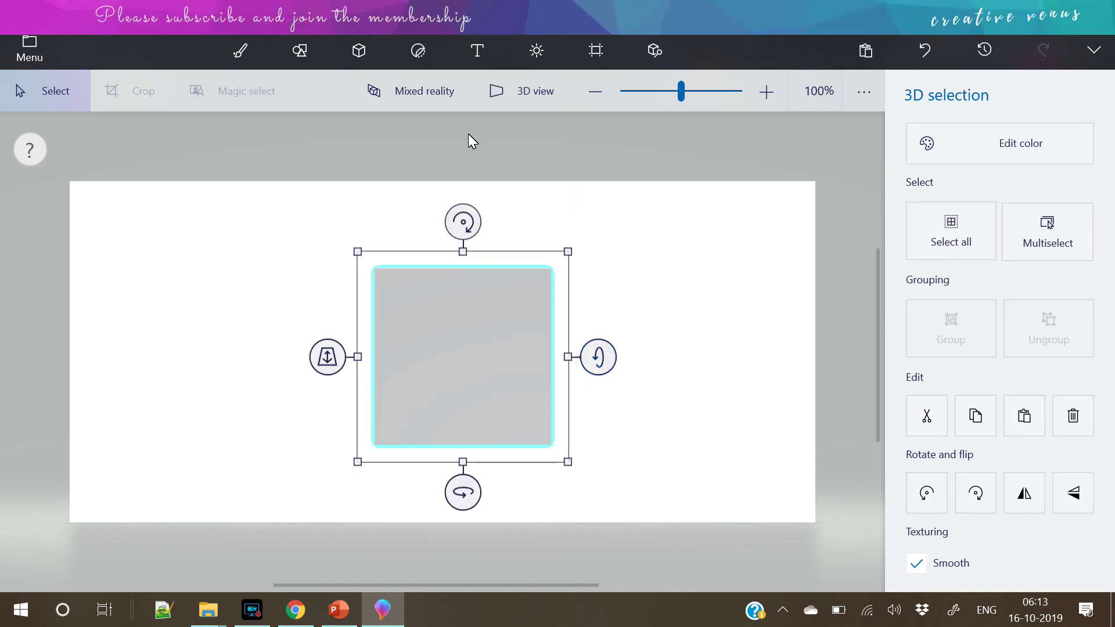
# Place the custom gauge sticker on the cube's front face, shrunk to about half the face's width and centered
pyautogui.click(423, 45)
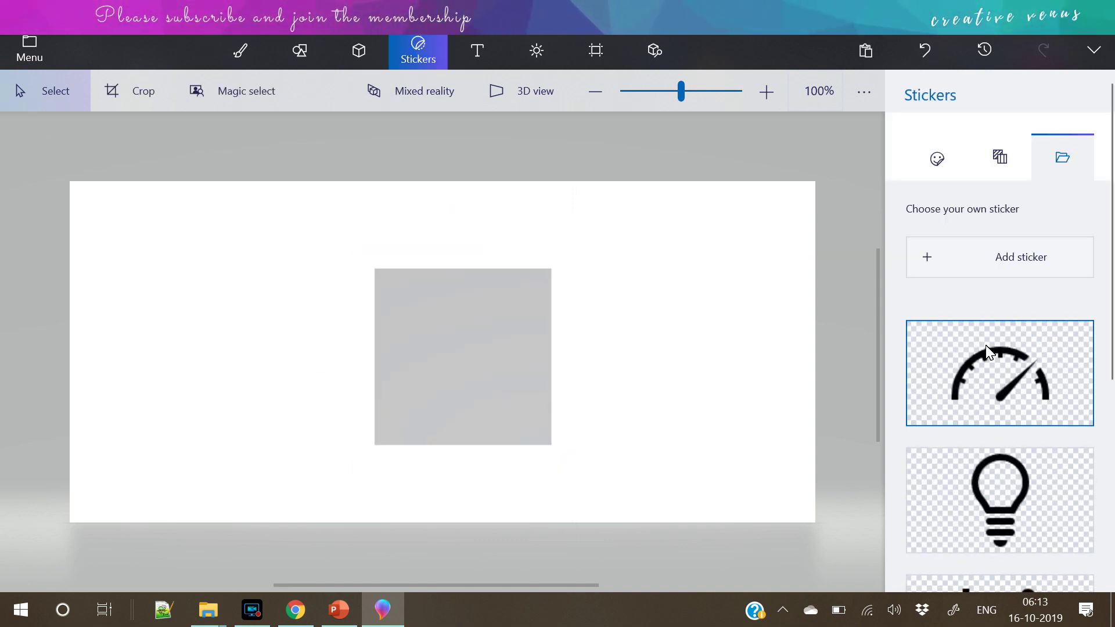
pyautogui.click(1000, 384)
pyautogui.moveTo(469, 363); pyautogui.dragTo(486, 364)
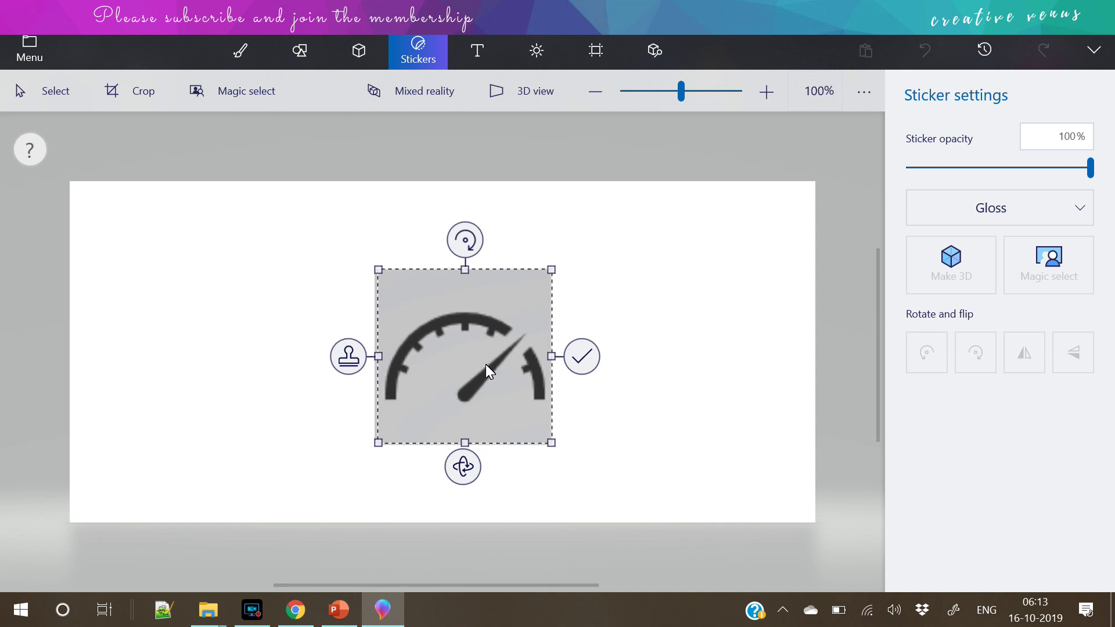
pyautogui.moveTo(552, 443); pyautogui.dragTo(514, 402)
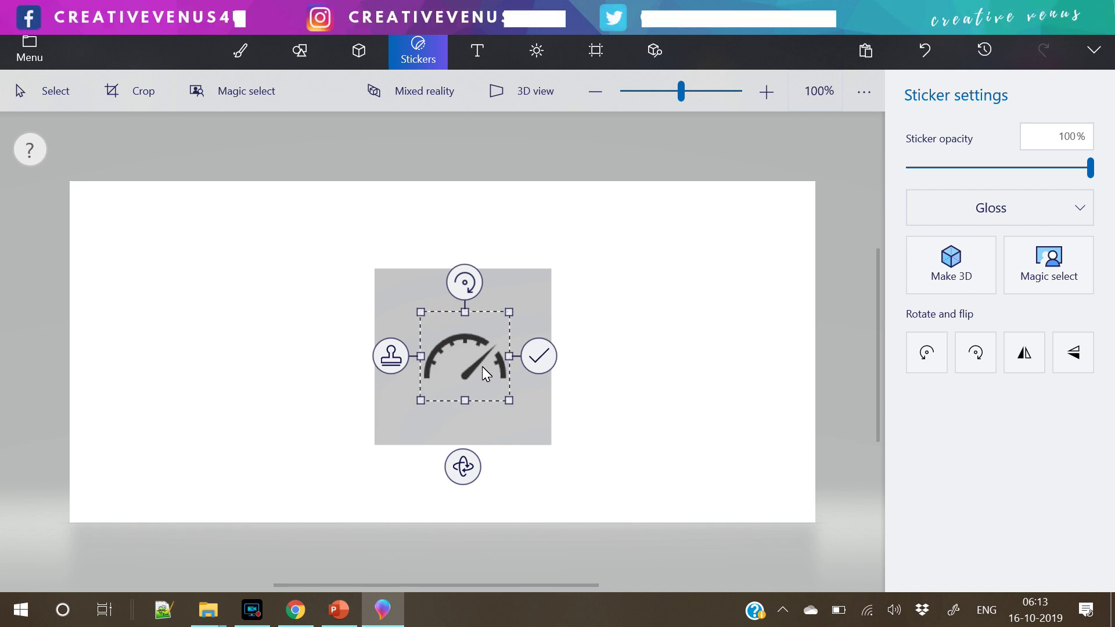
# Set the gauge sticker's opacity to 60% and apply it to the cube
pyautogui.moveTo(1090, 168); pyautogui.dragTo(1114, 143)
pyautogui.click(1029, 144)
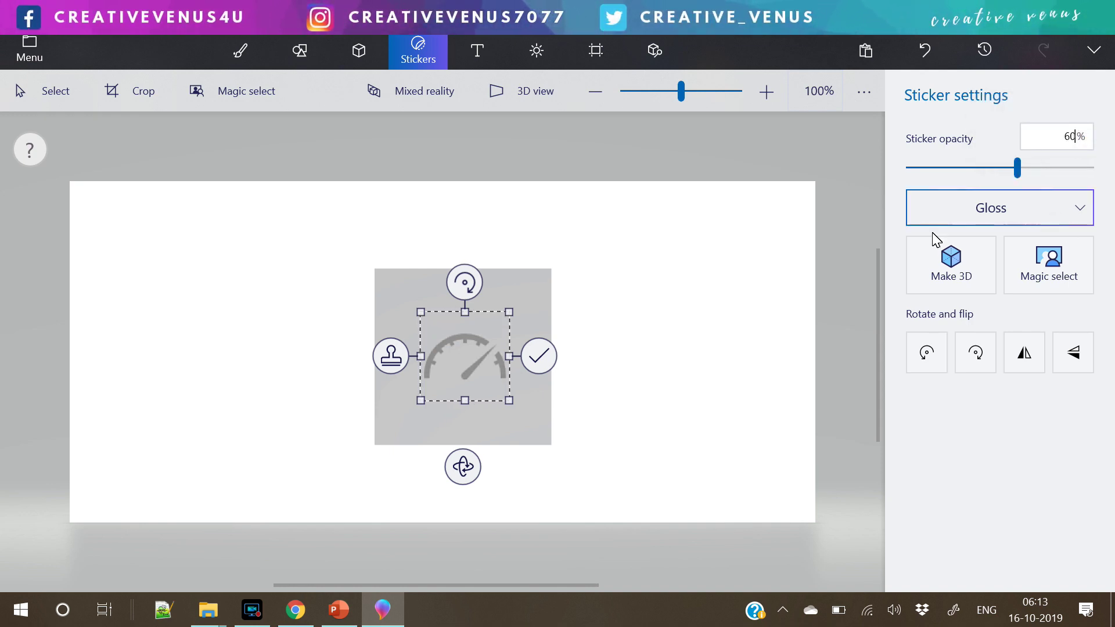
pyautogui.click(539, 358)
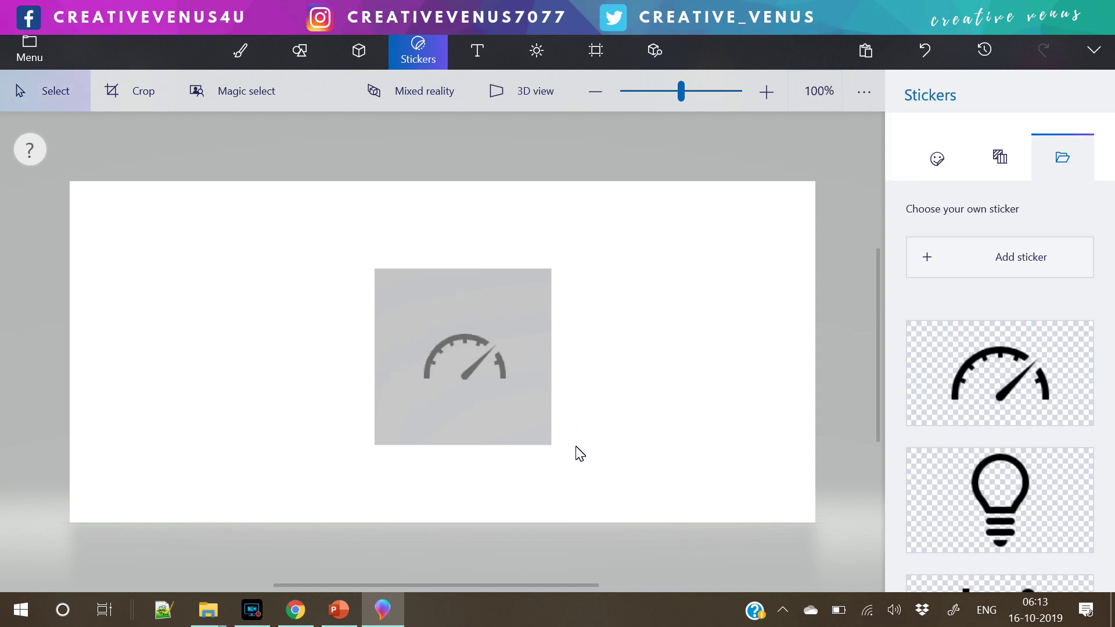
# Rotate the cube about its horizontal axis to a blank face and center a light bulb sticker there at a reduced size
pyautogui.click(513, 430)
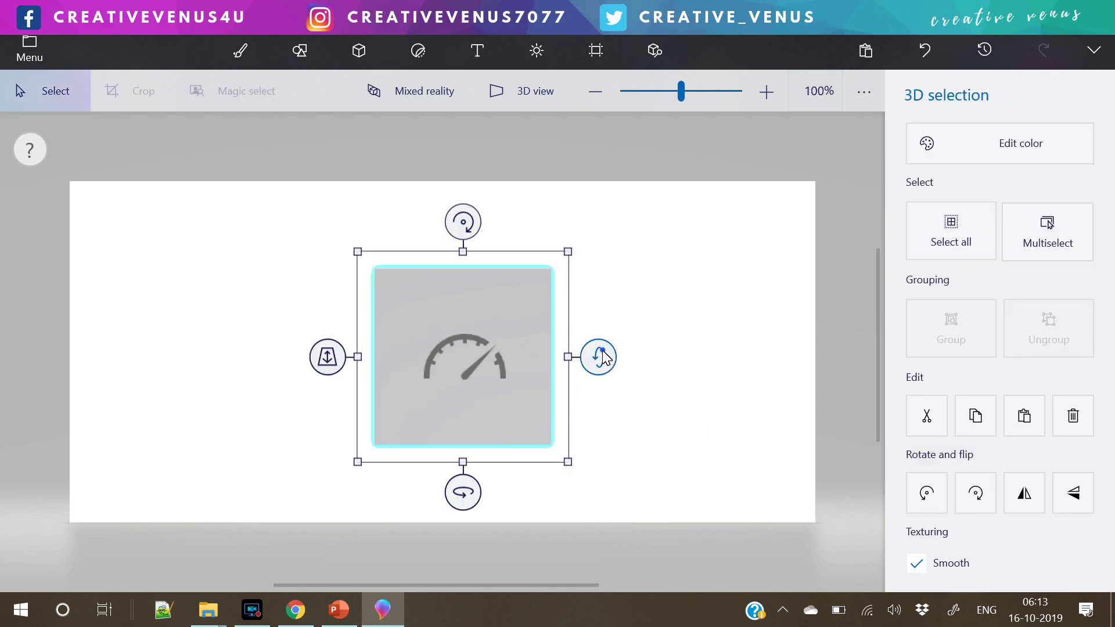
pyautogui.moveTo(604, 357); pyautogui.dragTo(602, 448)
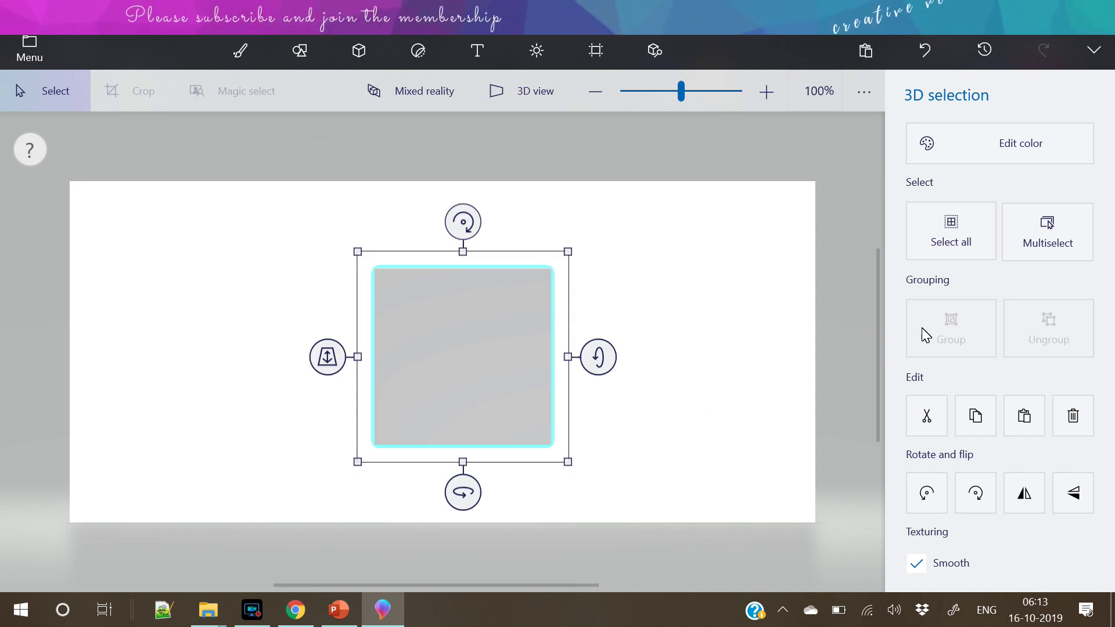
pyautogui.click(439, 55)
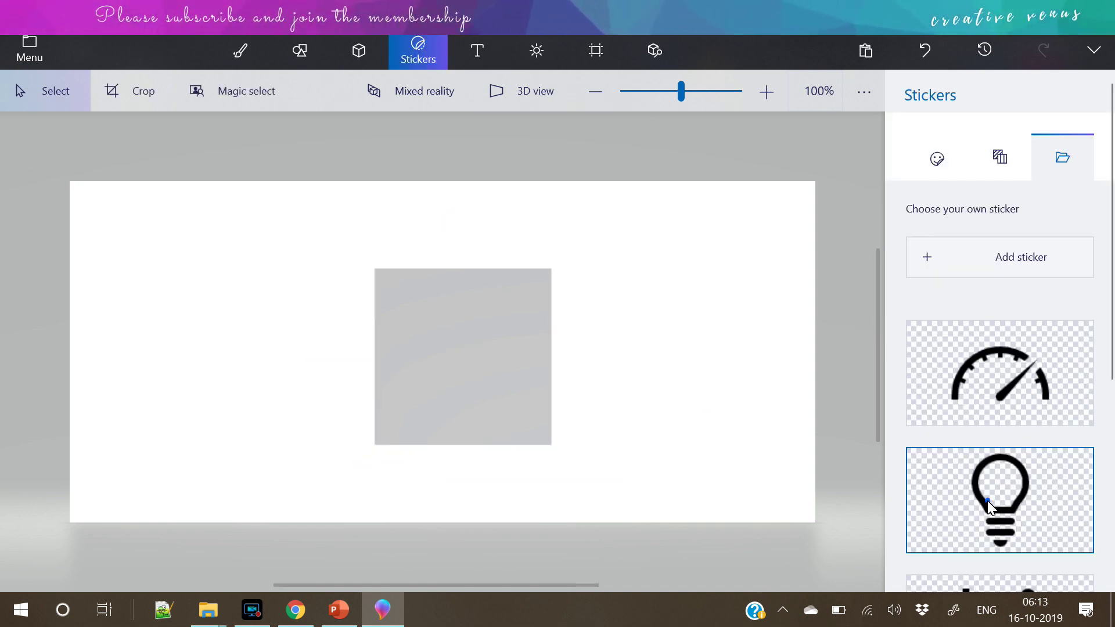
pyautogui.click(989, 507)
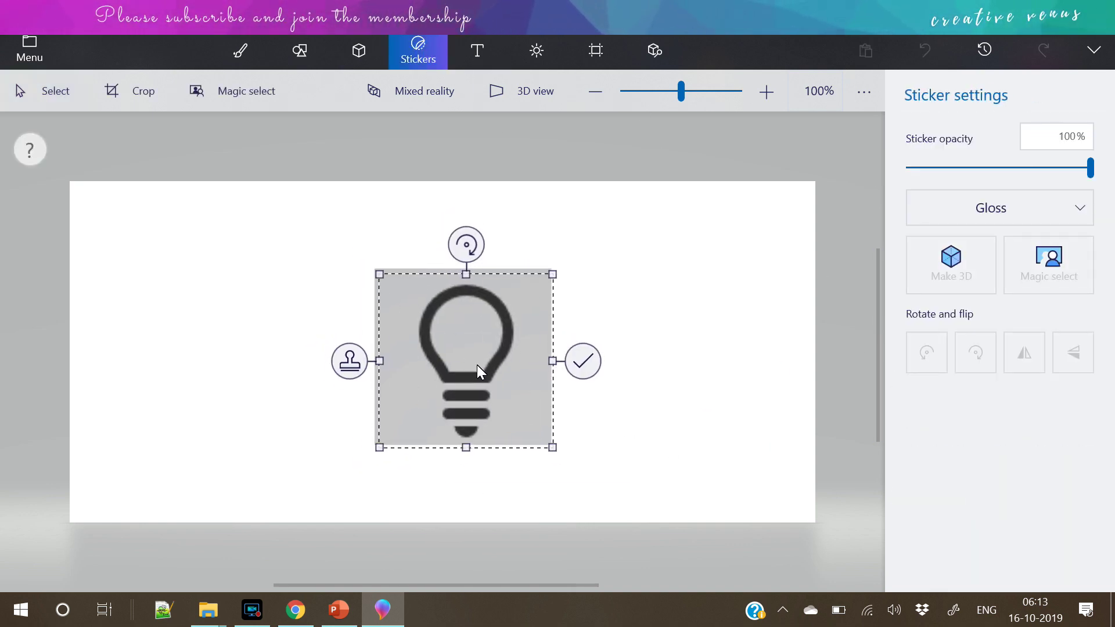
pyautogui.moveTo(477, 365); pyautogui.dragTo(475, 361)
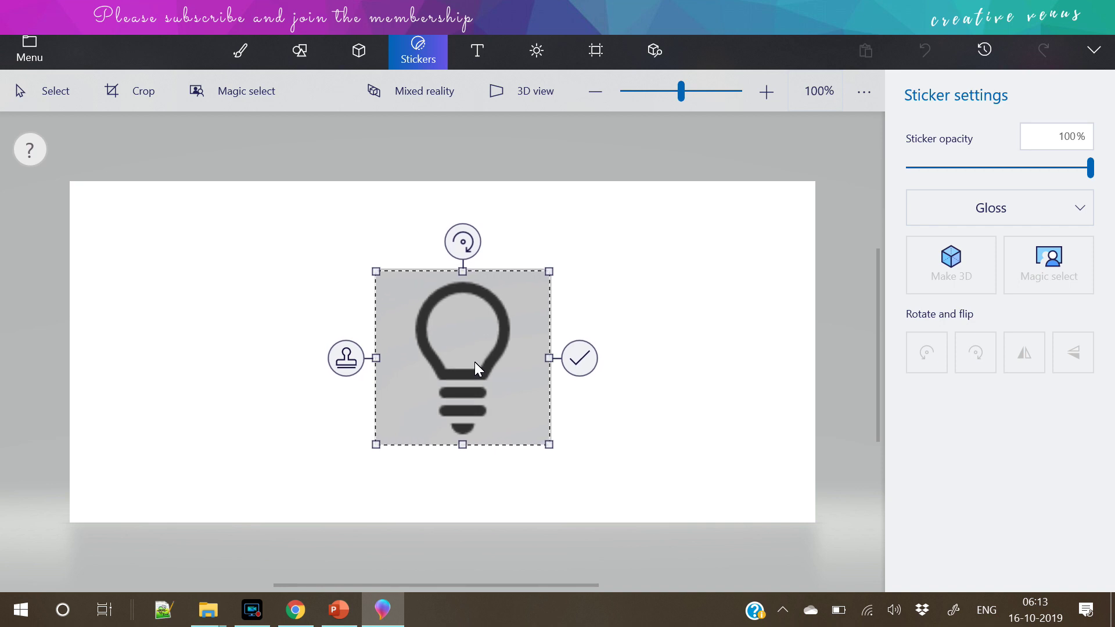
pyautogui.moveTo(549, 445); pyautogui.dragTo(517, 394)
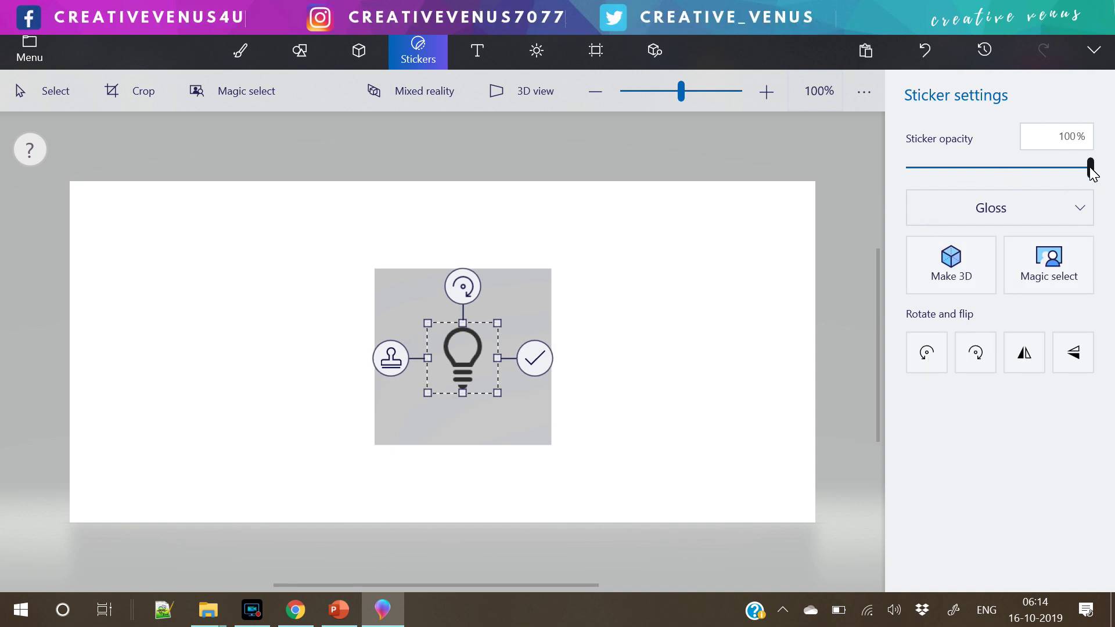
# Set the light bulb sticker's opacity to 60% and apply it to the cube
pyautogui.click(1024, 169)
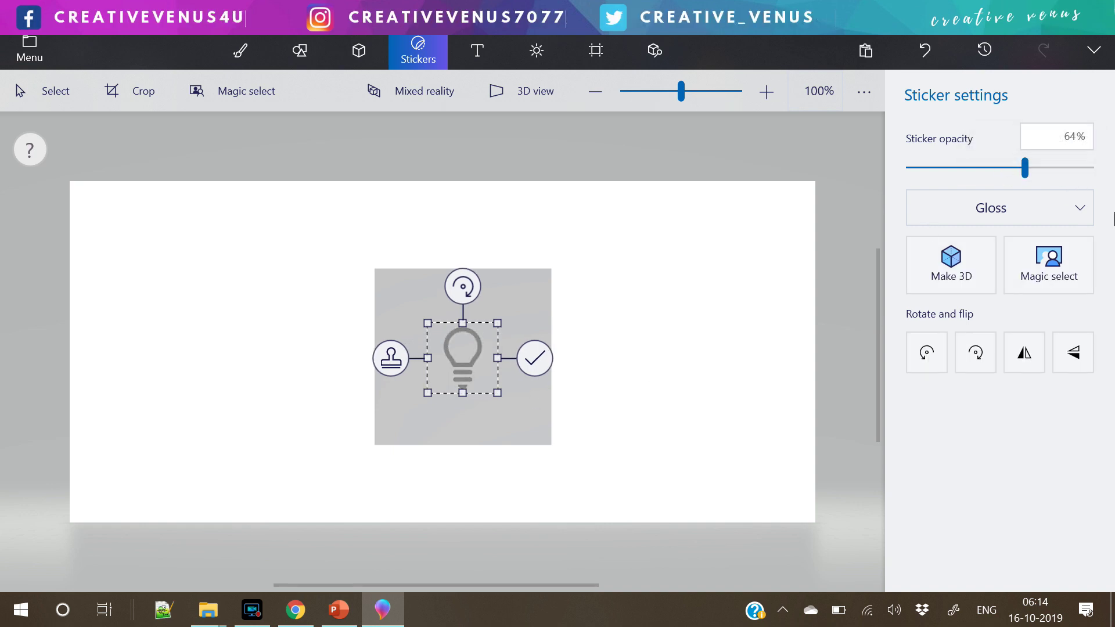
pyautogui.click(1015, 169)
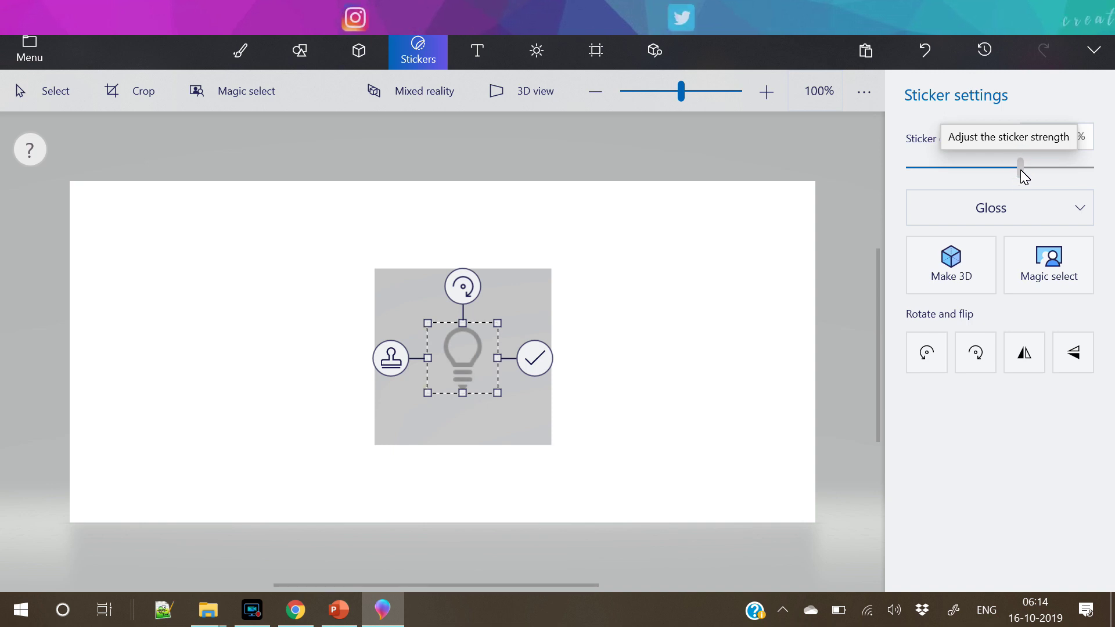
pyautogui.click(1072, 140)
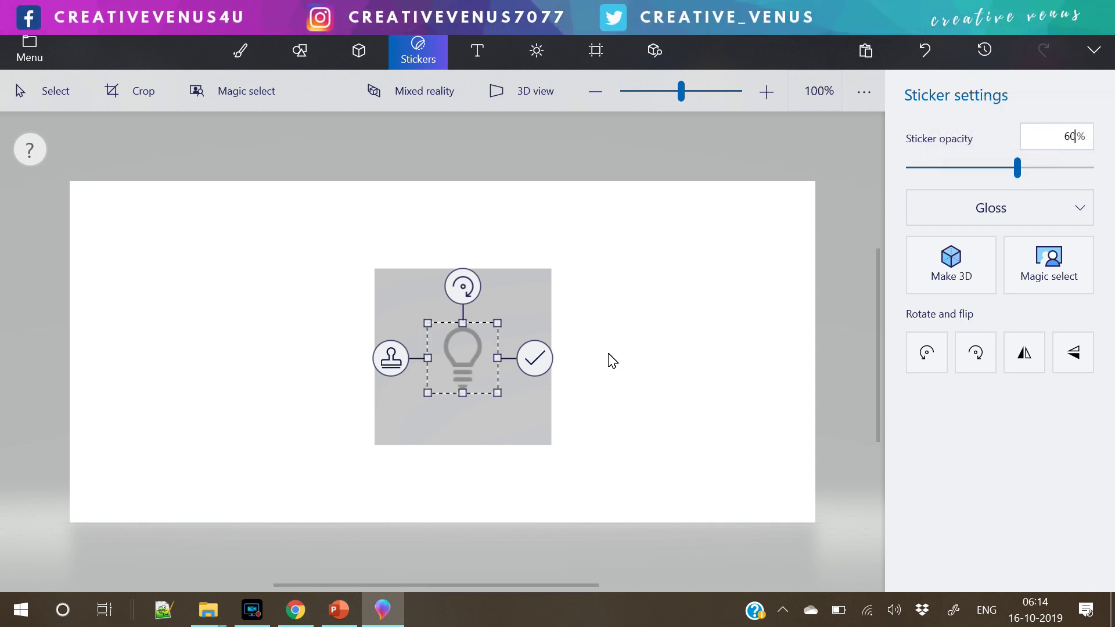
pyautogui.click(533, 365)
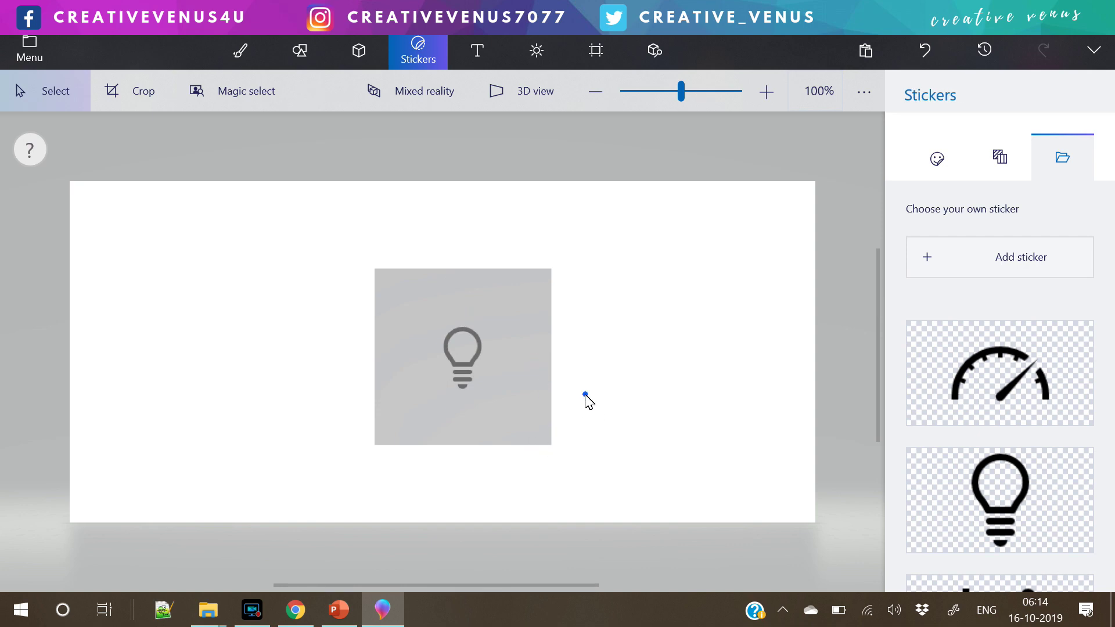
# Rotate the cube 90° about its horizontal axis to a blank face and add the line chart sticker there
pyautogui.click(504, 387)
pyautogui.moveTo(597, 356); pyautogui.dragTo(608, 459)
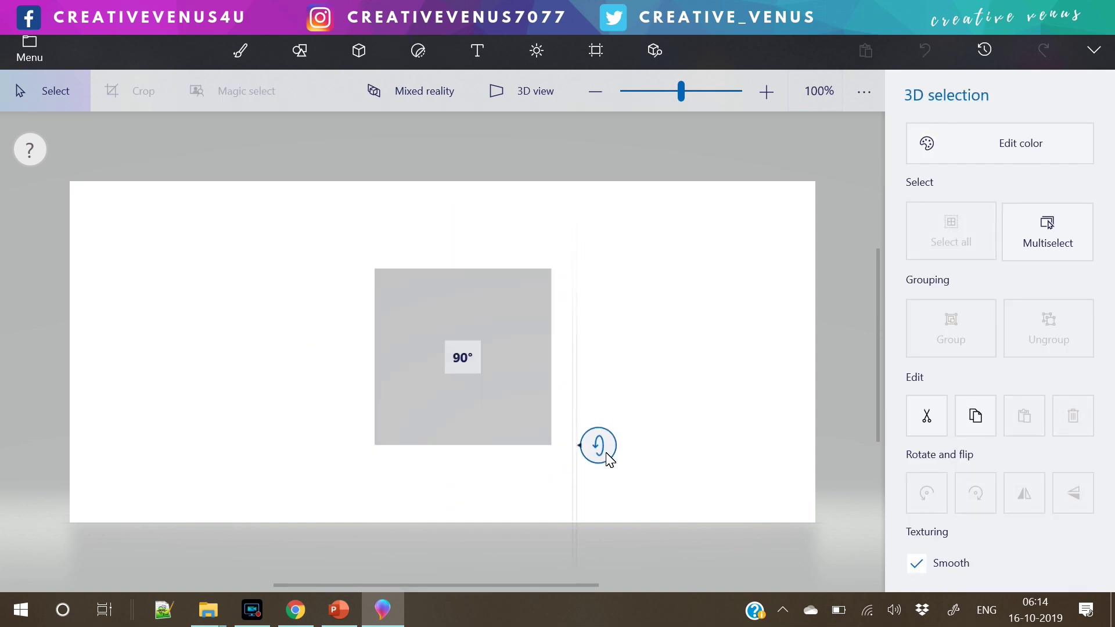
pyautogui.click(418, 50)
pyautogui.scroll(-3, 1062, 427)
pyautogui.click(1001, 403)
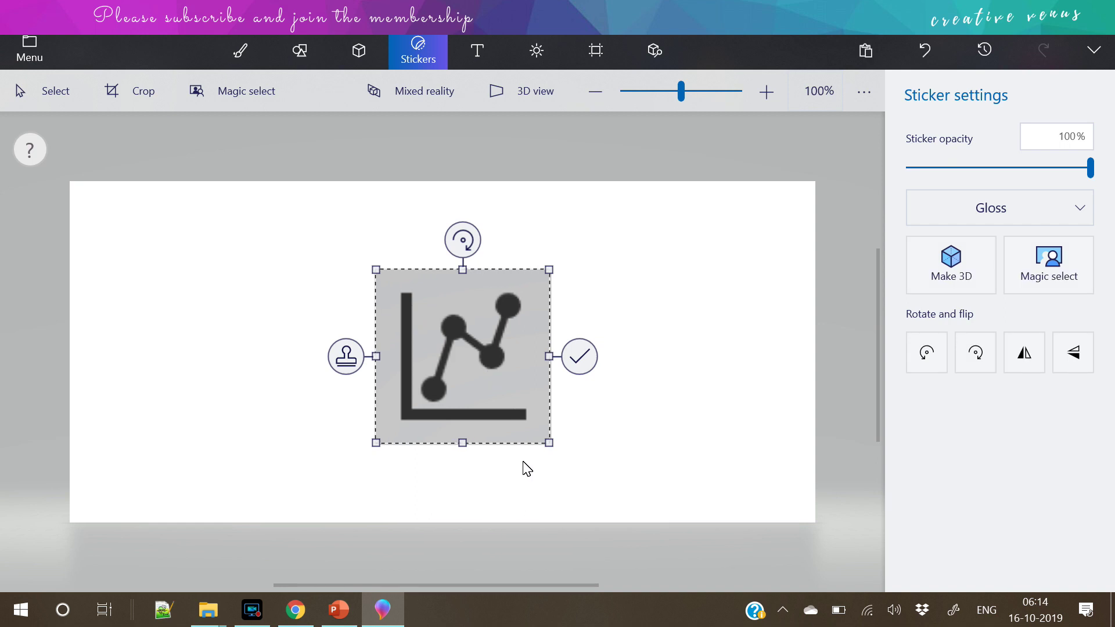
# Shrink the line chart sticker to about 40% of the face's width and apply it at about 58% opacity
pyautogui.moveTo(549, 444); pyautogui.dragTo(510, 401)
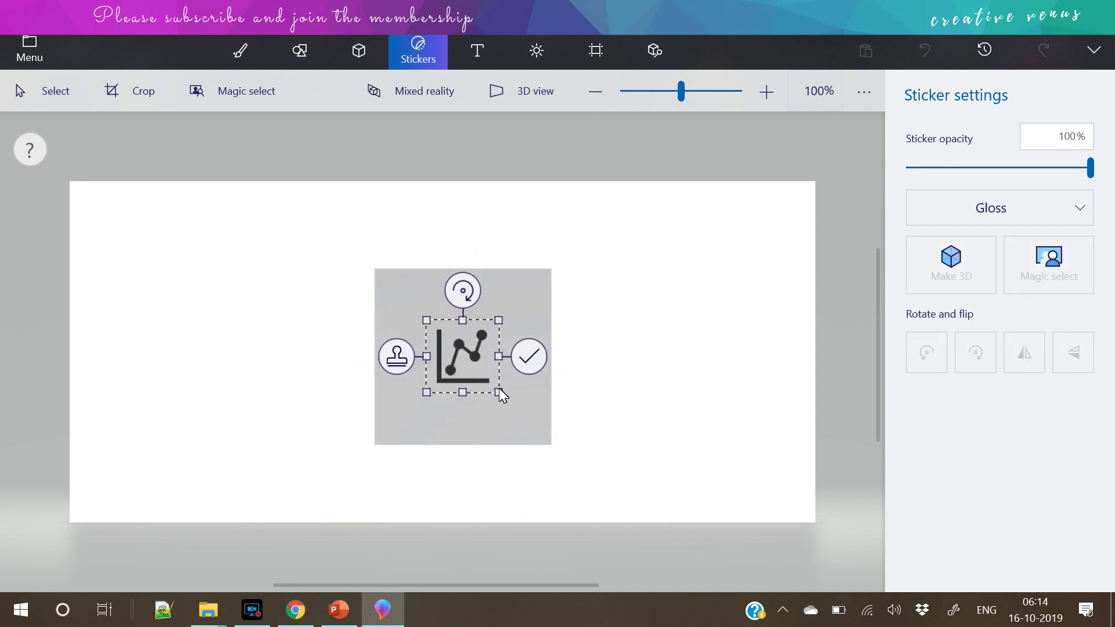
pyautogui.moveTo(1090, 168); pyautogui.dragTo(1018, 179)
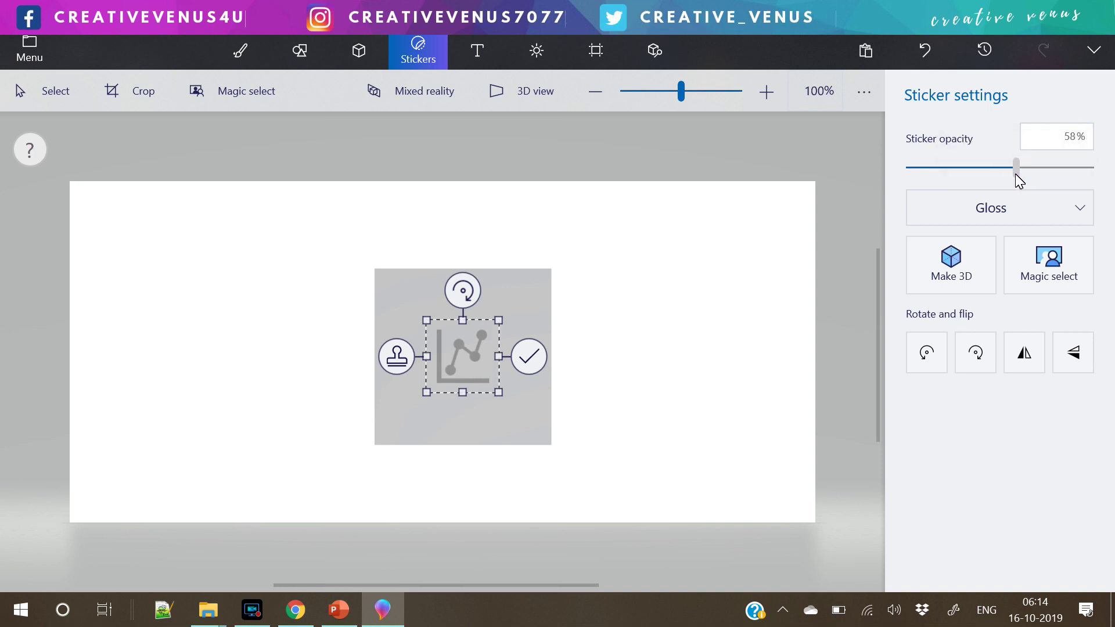
pyautogui.click(529, 359)
# Rotate the cube about its horizontal axis to the next blank face and center the presentation board sticker on it
pyautogui.click(534, 393)
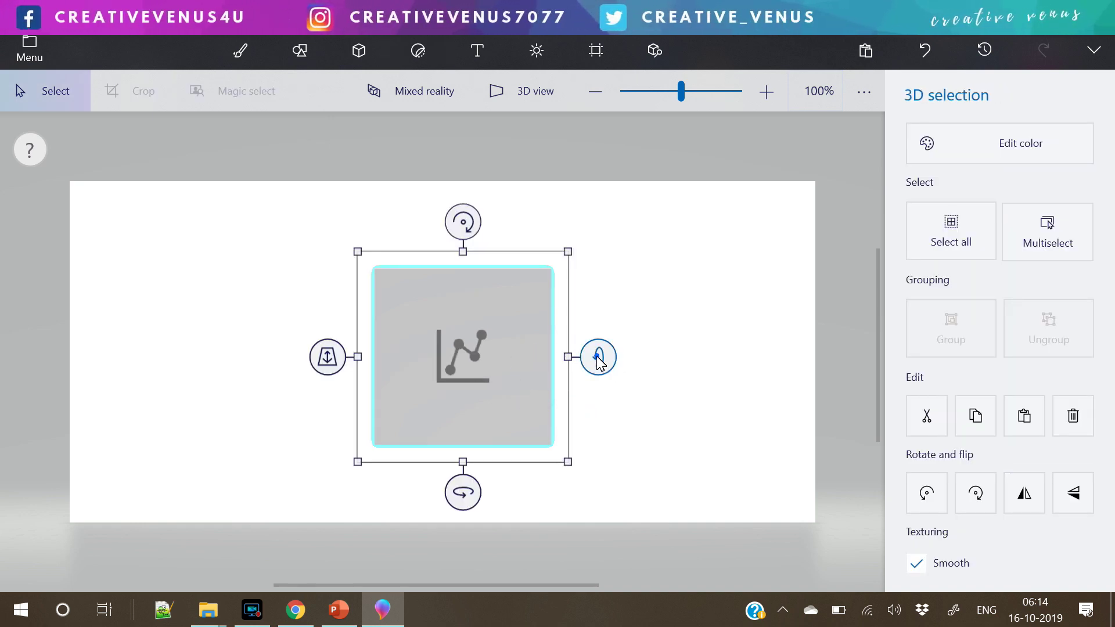
pyautogui.moveTo(598, 358); pyautogui.dragTo(597, 452)
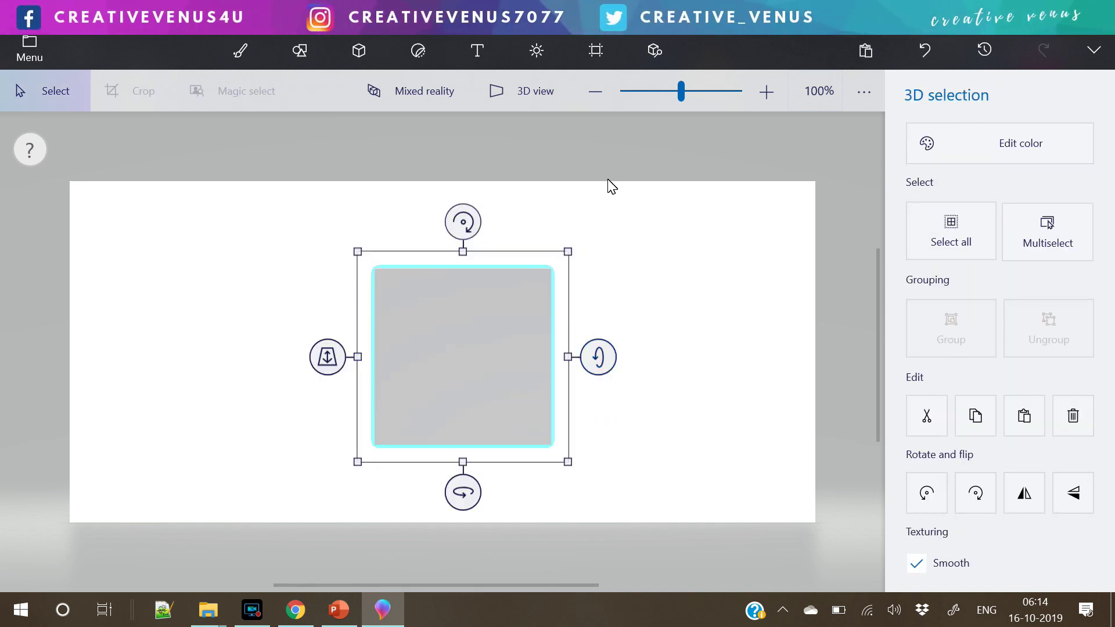
pyautogui.click(417, 50)
pyautogui.scroll(-2, 992, 430)
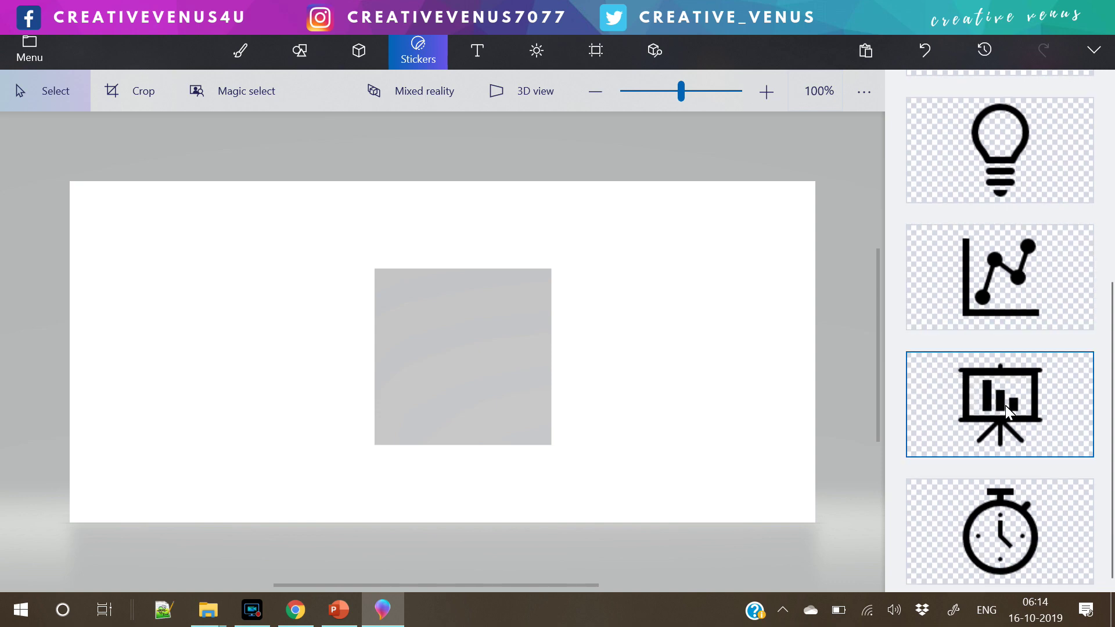
pyautogui.click(1005, 406)
pyautogui.moveTo(462, 353); pyautogui.dragTo(482, 359)
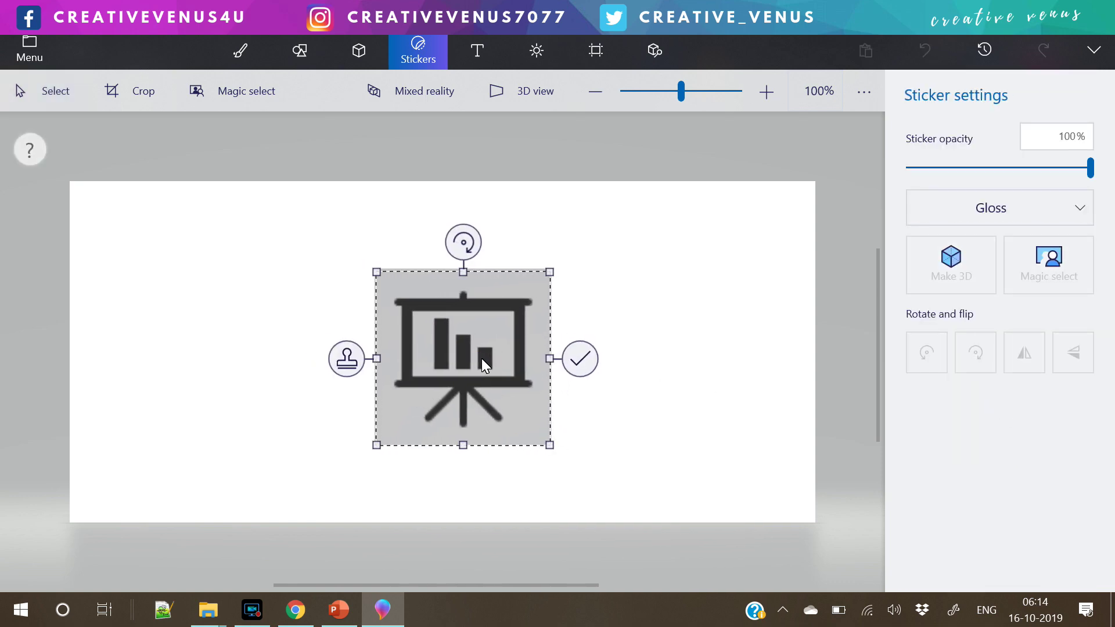
pyautogui.moveTo(482, 357); pyautogui.dragTo(482, 356)
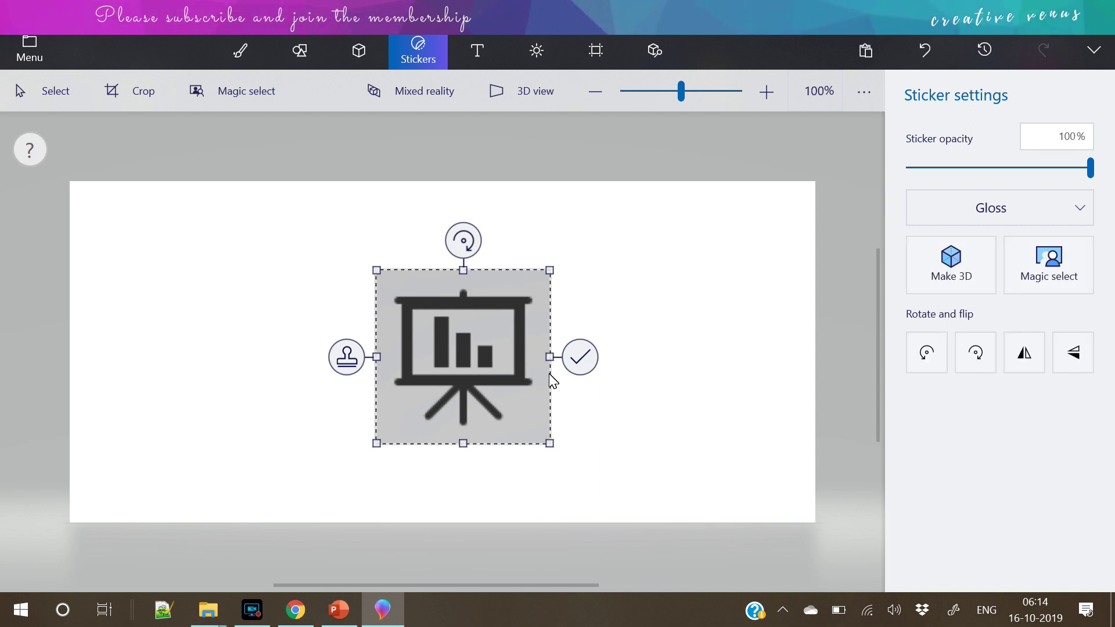
# Shrink the presentation board sticker to about a third of the face's width and apply it at 60% opacity
pyautogui.moveTo(551, 444); pyautogui.dragTo(506, 385)
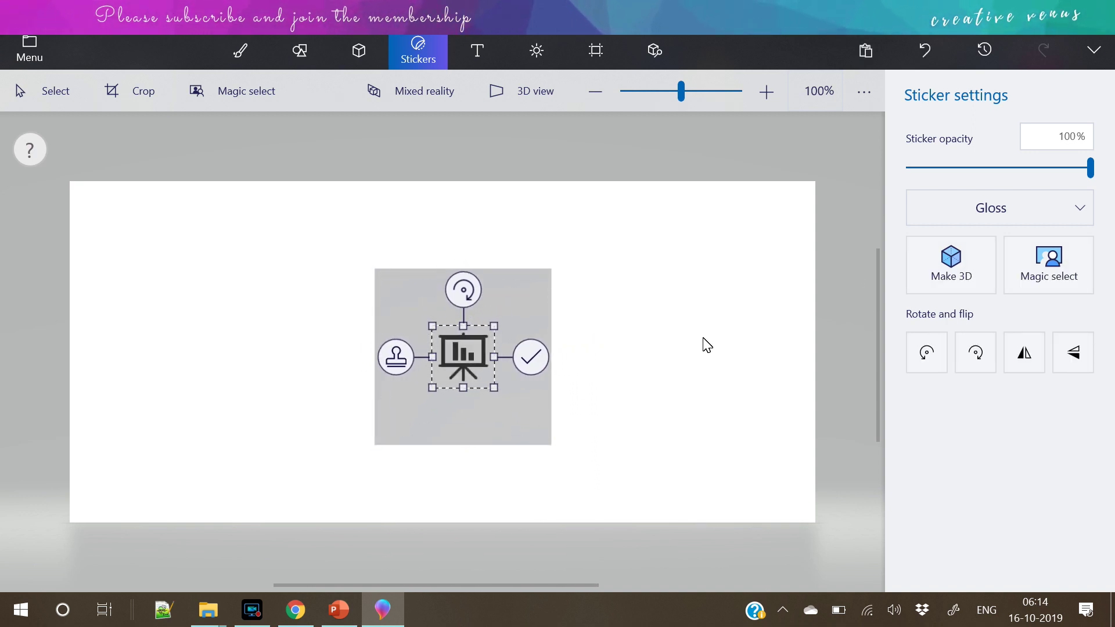
pyautogui.moveTo(1091, 168); pyautogui.dragTo(1017, 174)
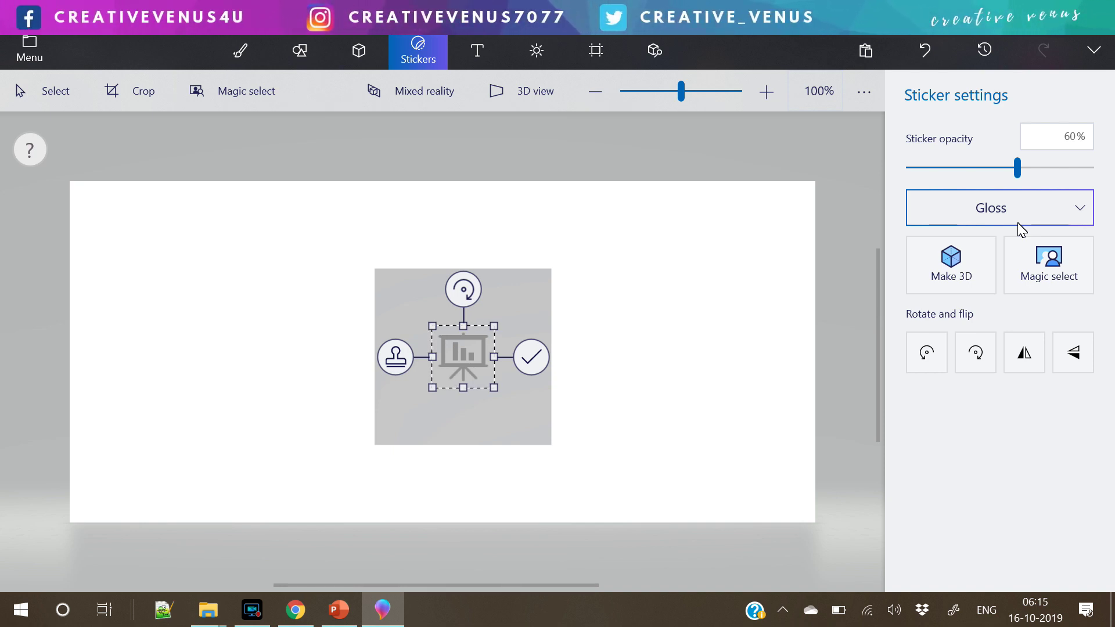
pyautogui.click(536, 360)
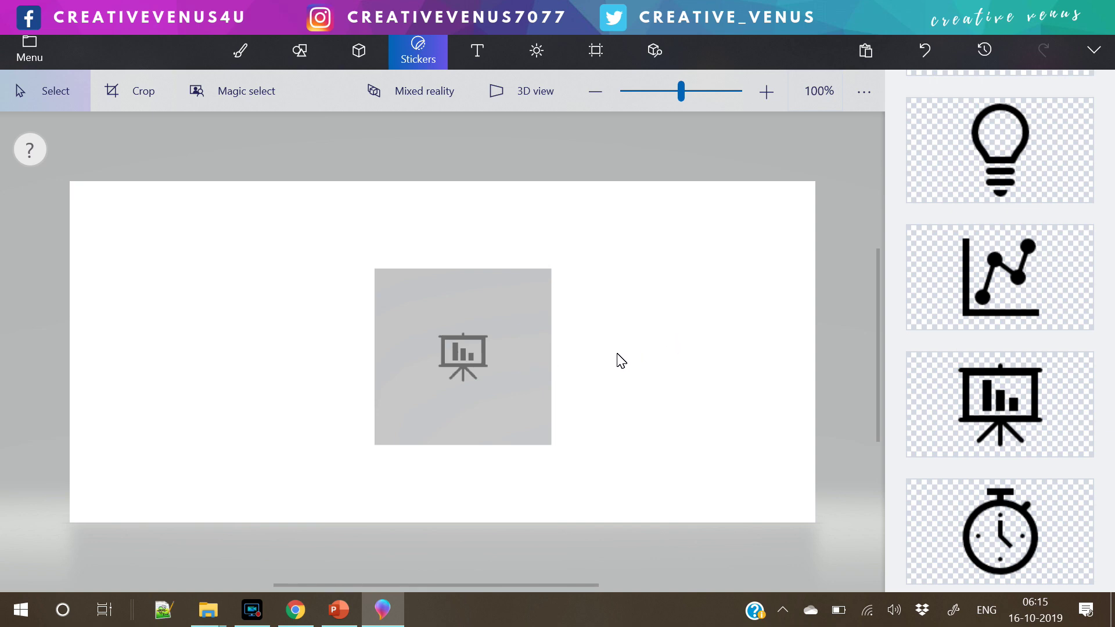
# Rotate the cube back to the light bulb face and turn it about its vertical axis to a blank side face
pyautogui.click(530, 357)
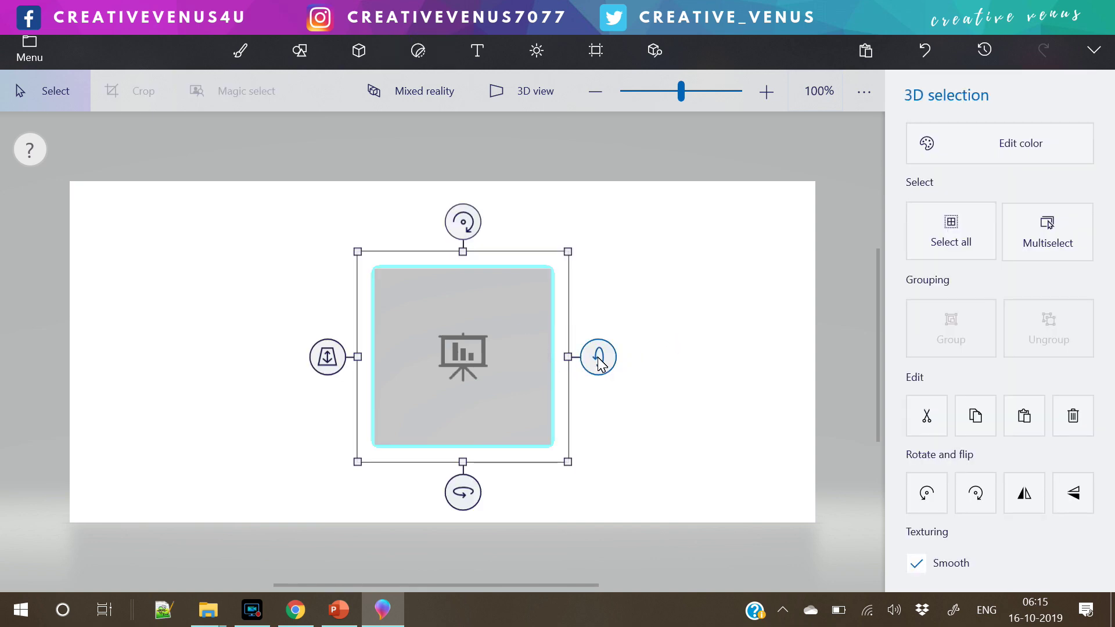
pyautogui.moveTo(597, 356); pyautogui.dragTo(642, 185)
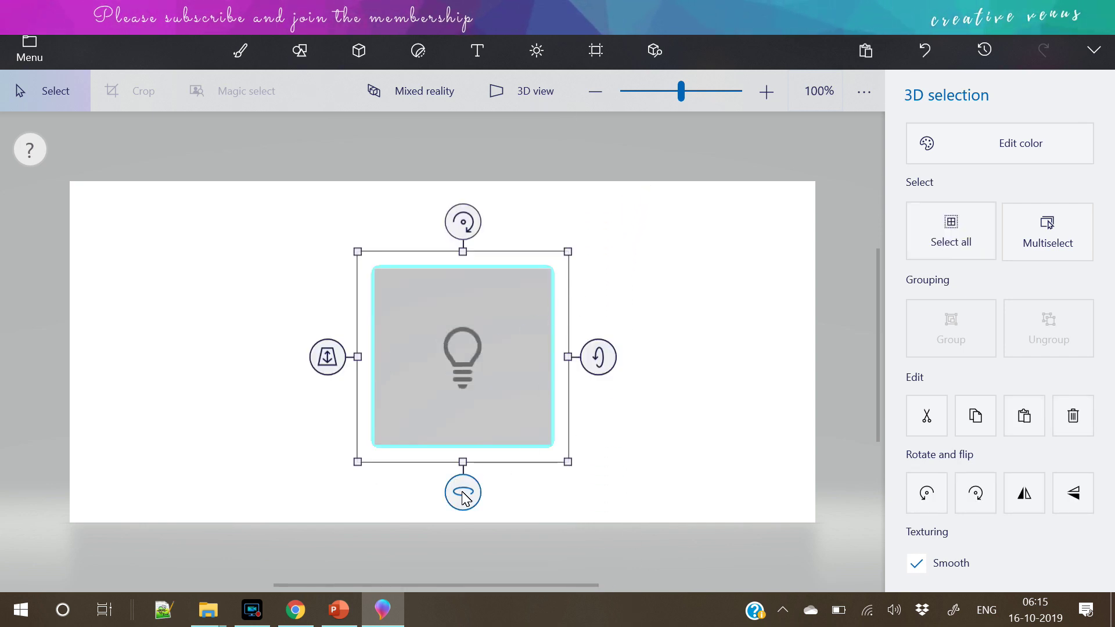
pyautogui.moveTo(463, 492); pyautogui.dragTo(558, 500)
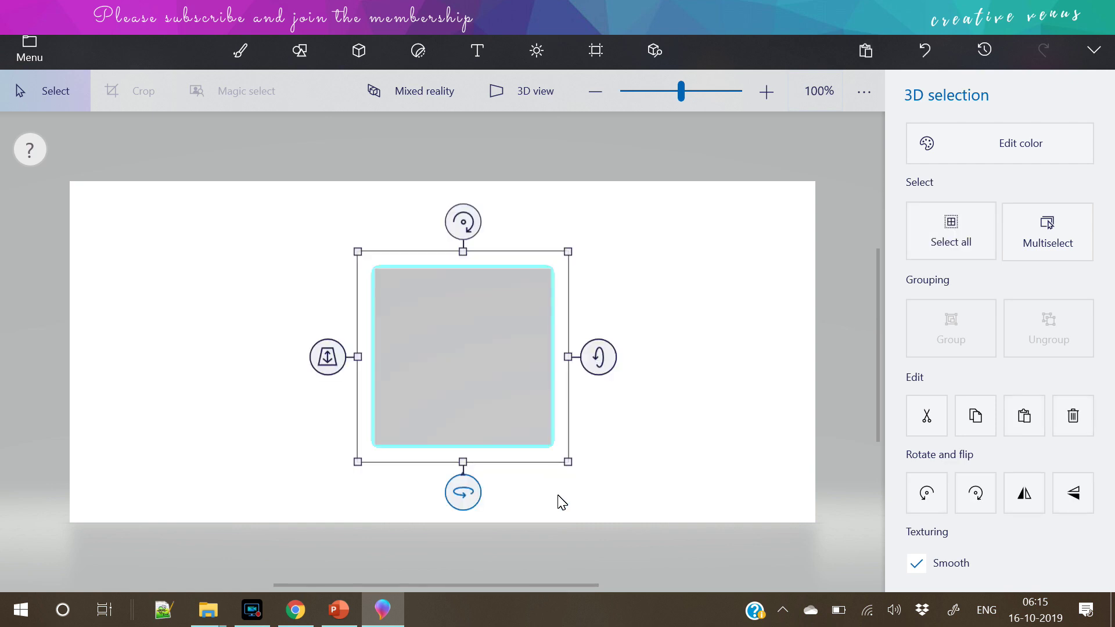
# Add the custom stopwatch sticker to the blank side face and center it
pyautogui.click(419, 51)
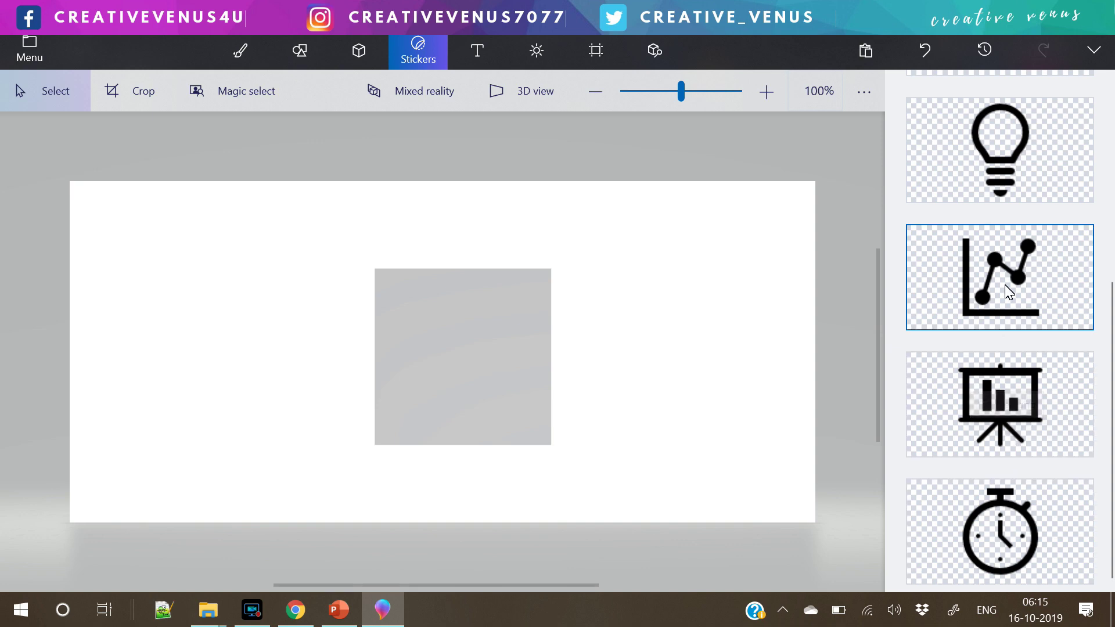
pyautogui.scroll(5, 1006, 296)
pyautogui.scroll(-5, 1008, 319)
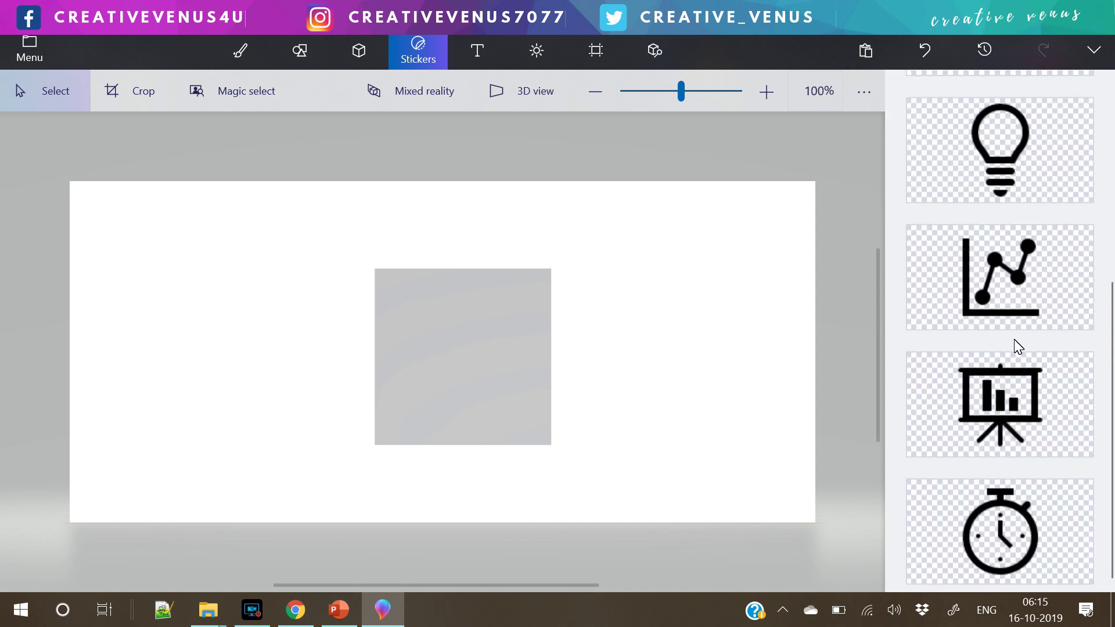
pyautogui.scroll(5, 1018, 347)
pyautogui.scroll(-5, 1016, 342)
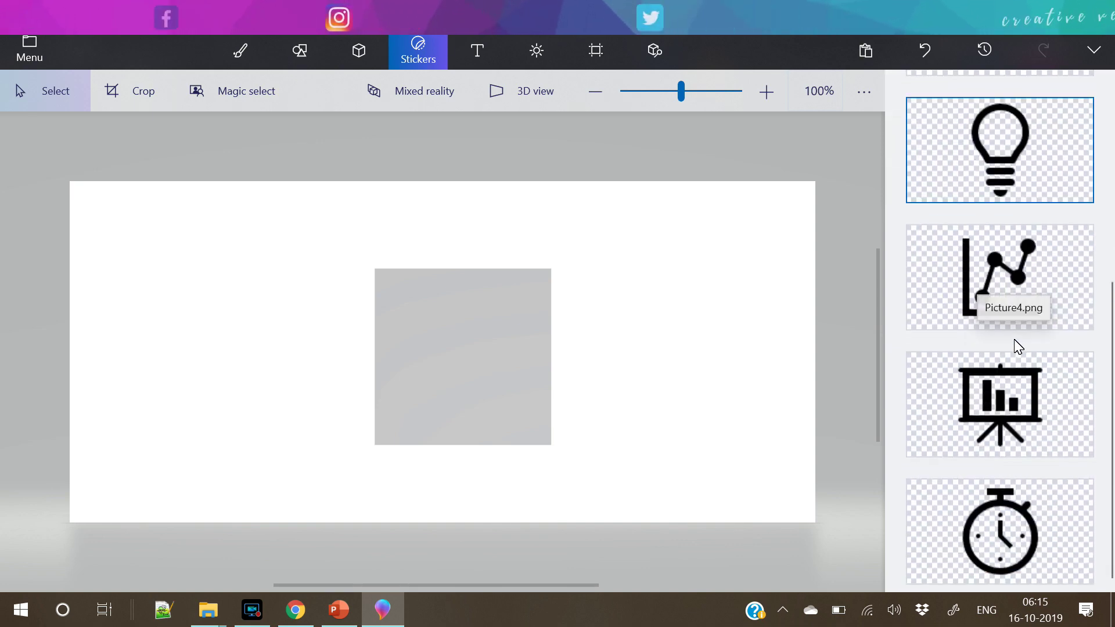
pyautogui.click(1027, 493)
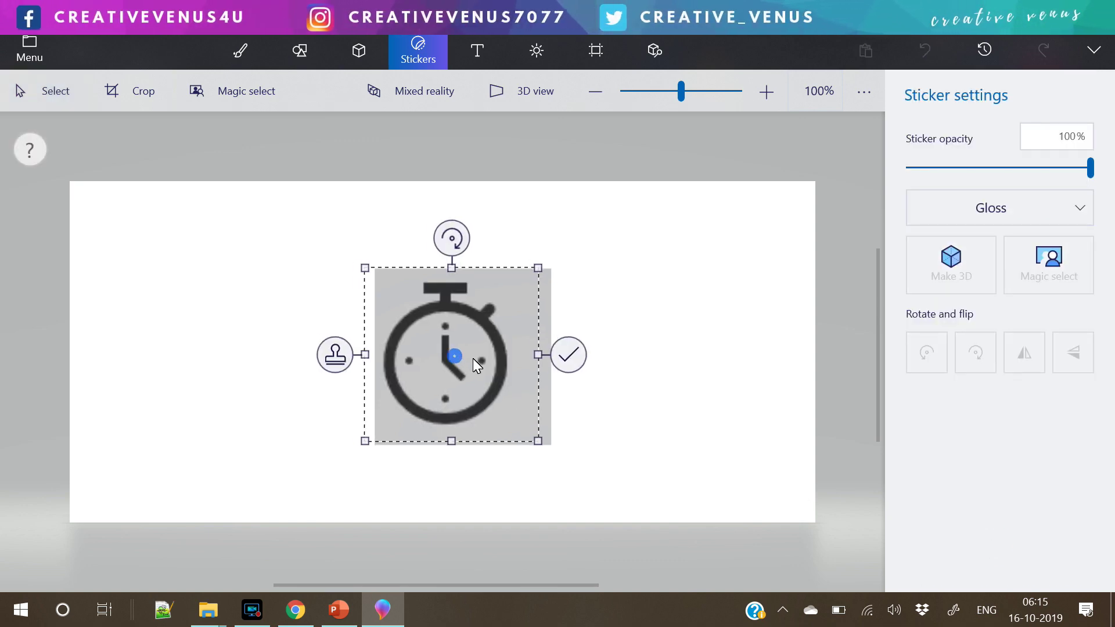
pyautogui.moveTo(472, 358); pyautogui.dragTo(476, 358)
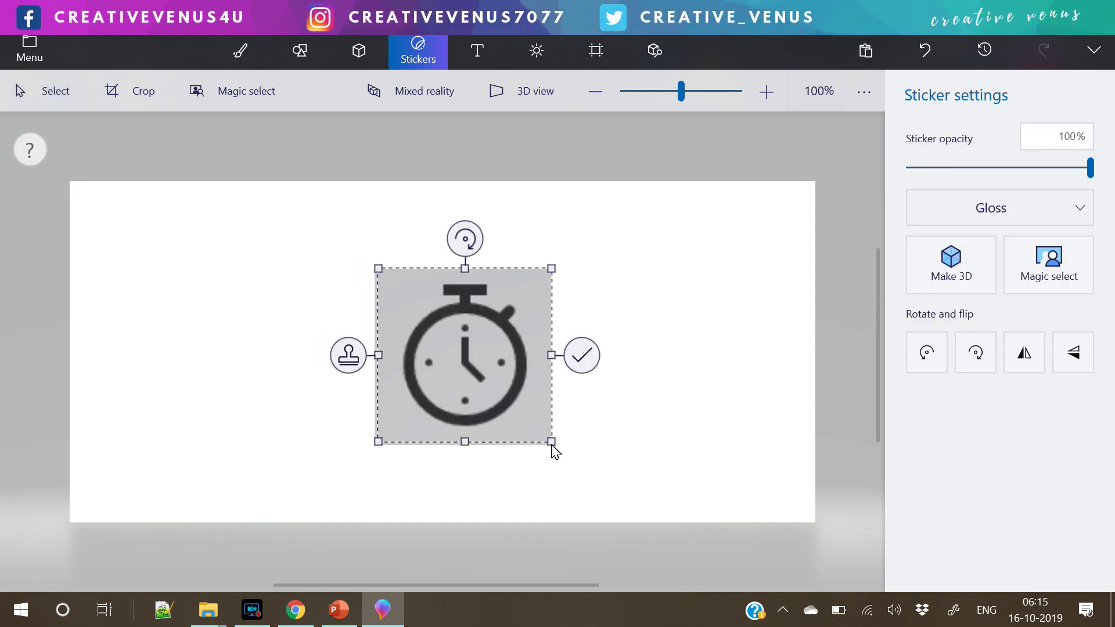
# Shrink the stopwatch sticker to about 40% of the face's width and apply it at 60% opacity
pyautogui.moveTo(552, 443); pyautogui.dragTo(507, 393)
pyautogui.moveTo(1092, 174); pyautogui.dragTo(1017, 176)
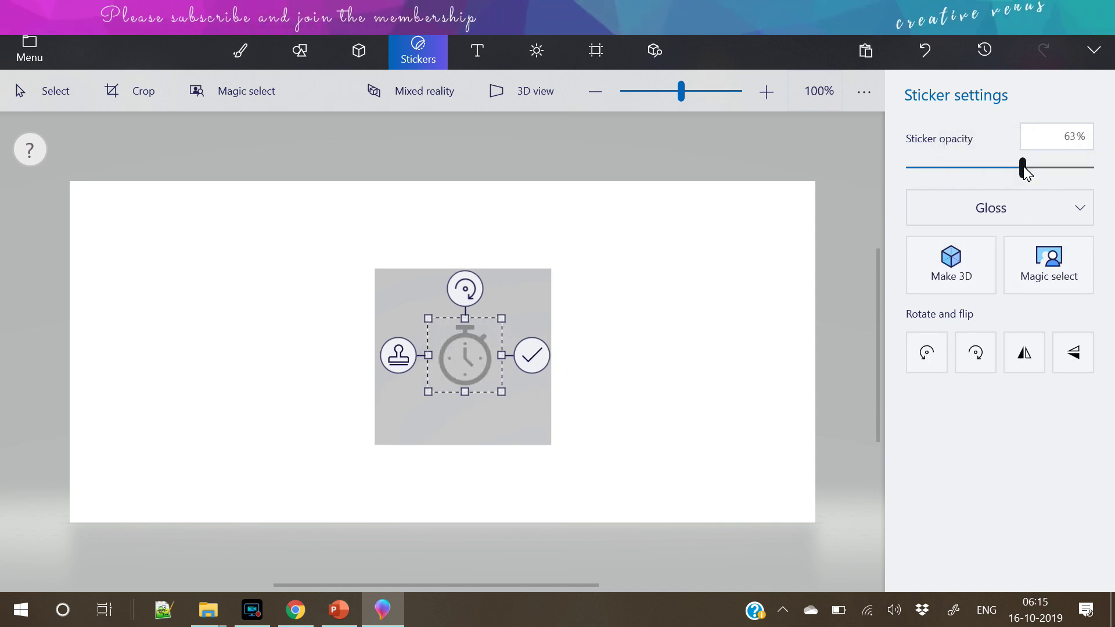
pyautogui.moveTo(1023, 167); pyautogui.dragTo(1020, 172)
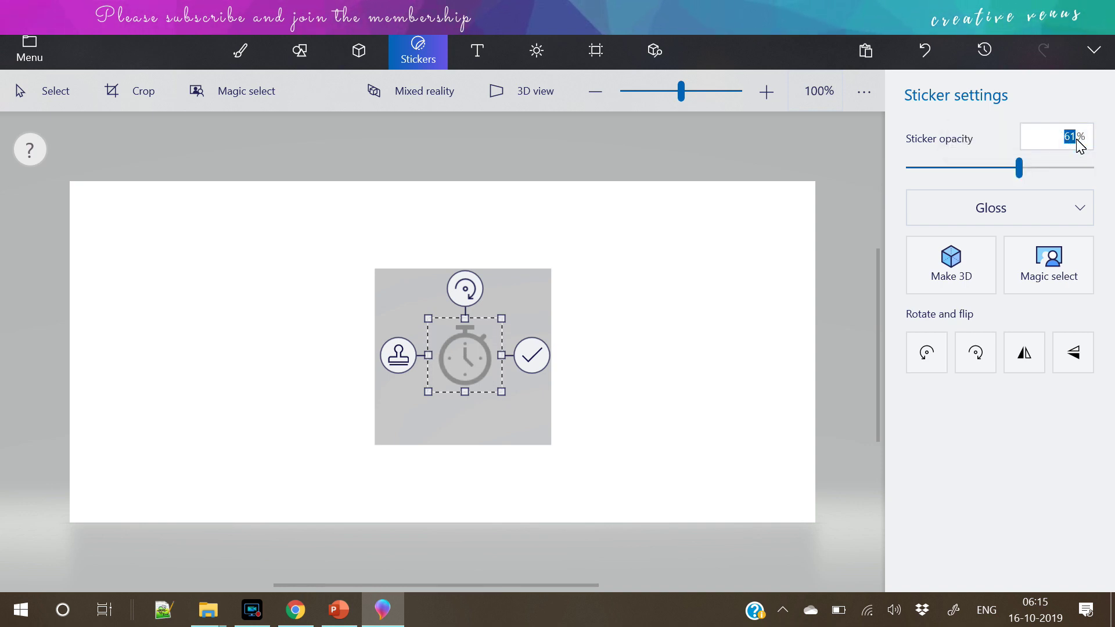
pyautogui.write('60')
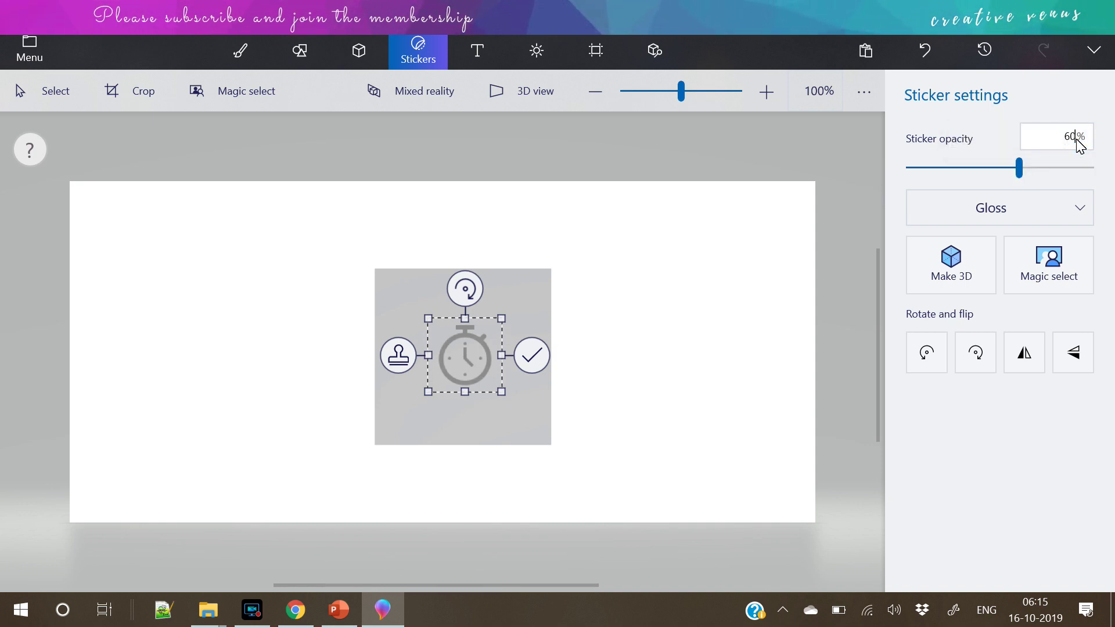
pyautogui.click(532, 357)
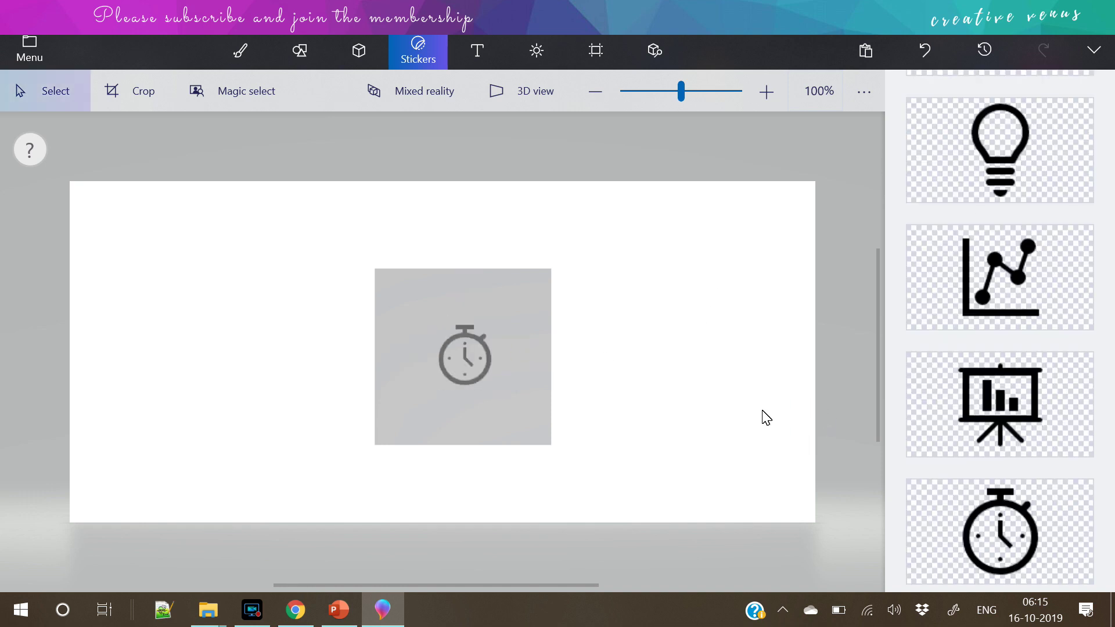
# Load Picture6.png as a custom sticker and move it off the cube onto the empty canvas beside it
pyautogui.scroll(5, 1022, 278)
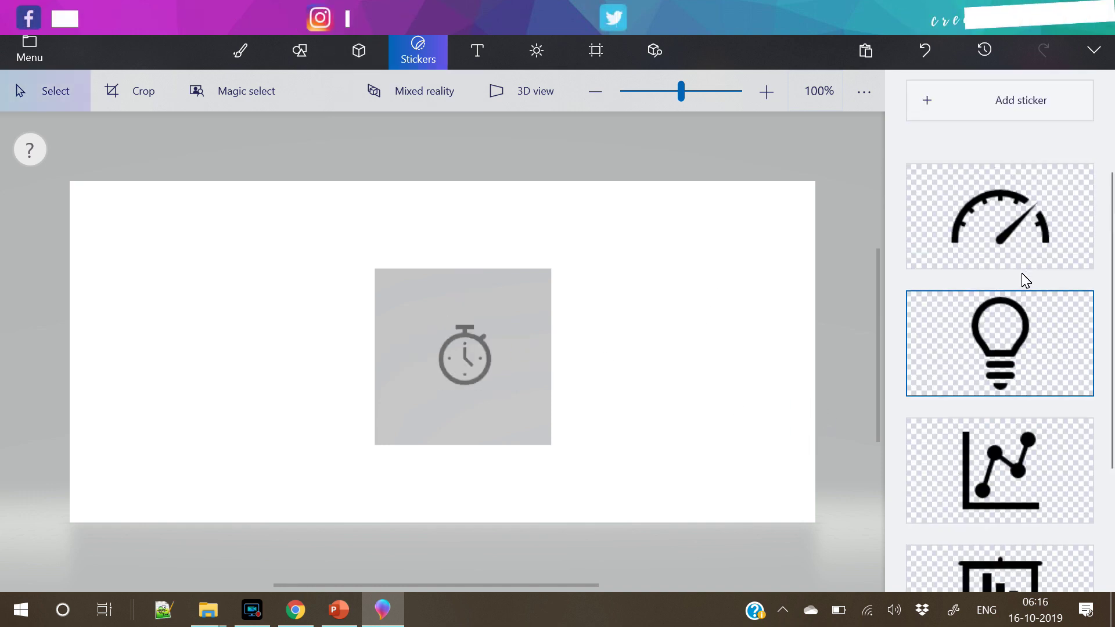
pyautogui.click(1001, 258)
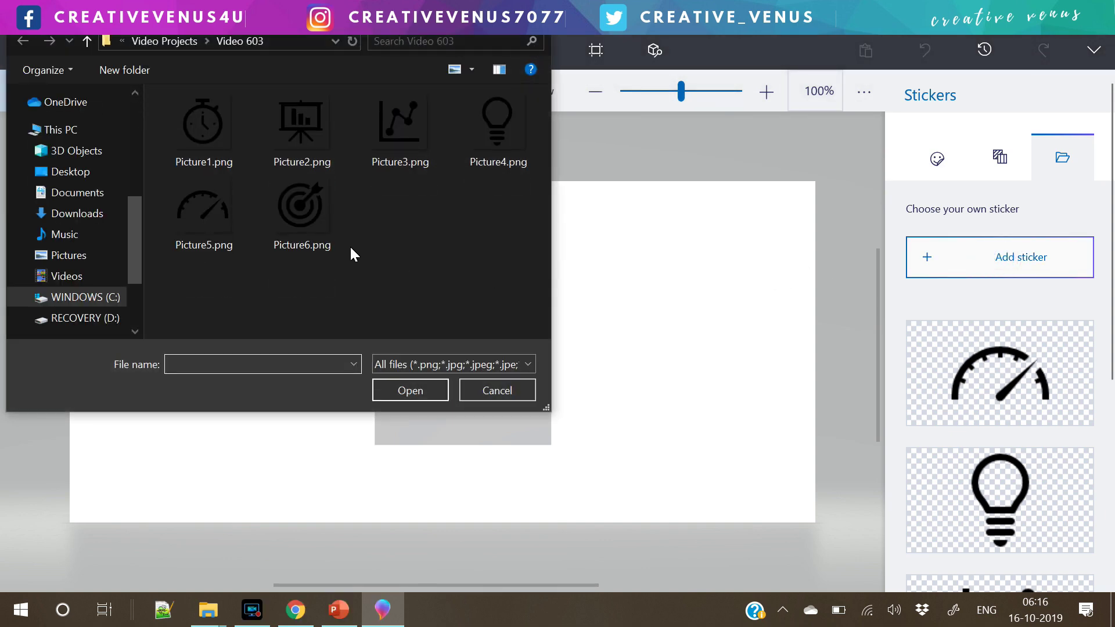
pyautogui.click(323, 217)
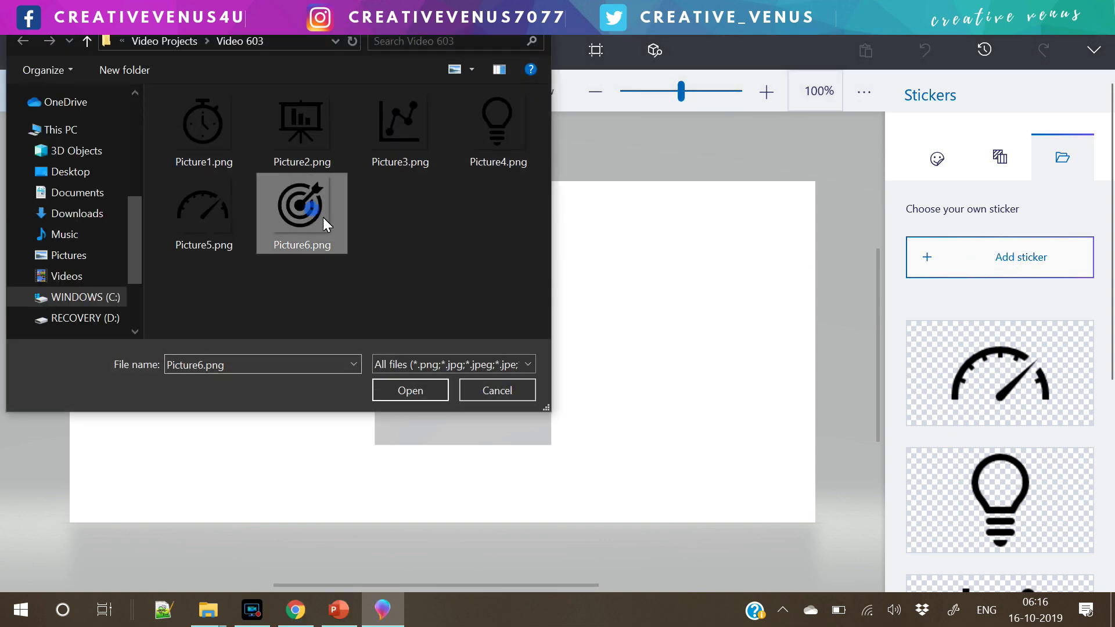
pyautogui.click(408, 391)
pyautogui.moveTo(445, 375); pyautogui.dragTo(714, 385)
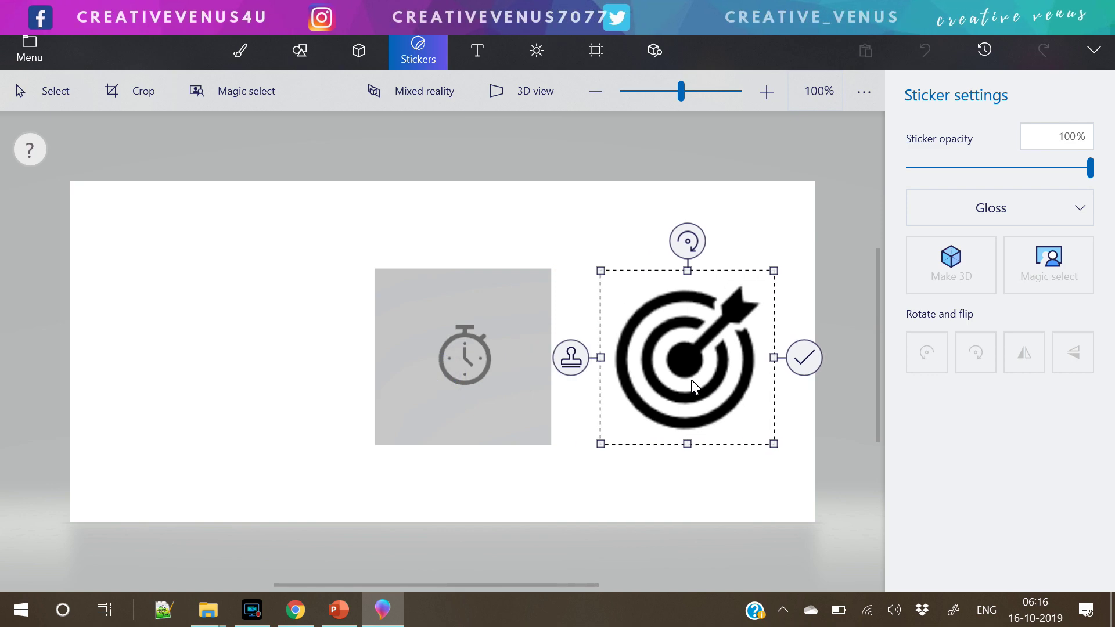
# Rotate the cube about its vertical axis from the stopwatch face to the opposite blank face
pyautogui.click(469, 360)
pyautogui.click(480, 329)
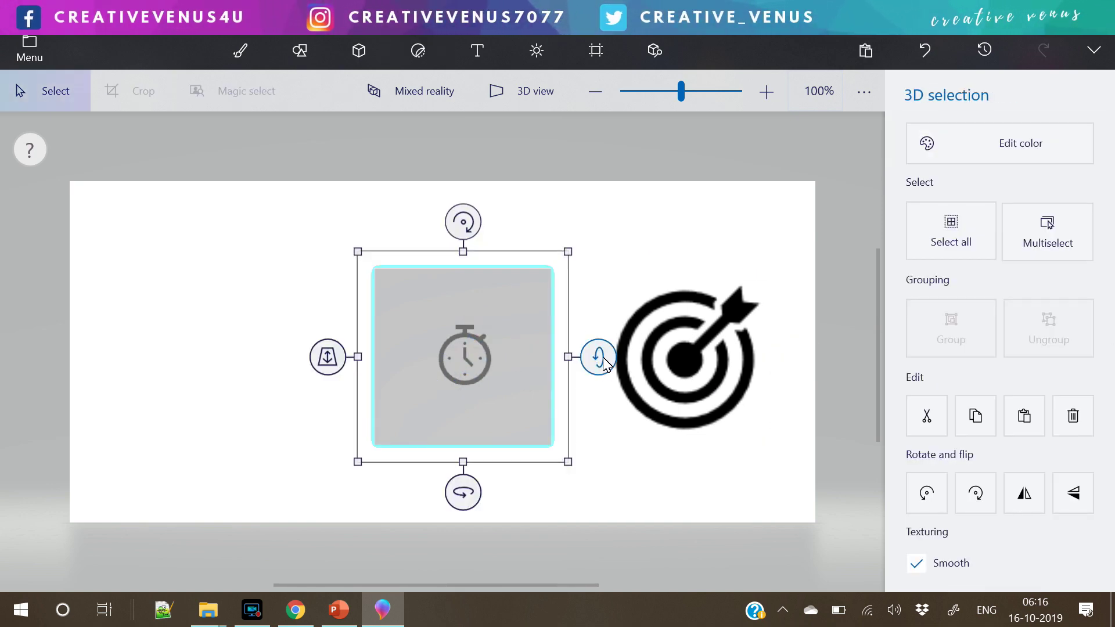
pyautogui.moveTo(598, 357)
pyautogui.mouseDown()
pyautogui.moveTo(597, 378)
pyautogui.moveTo(604, 367)
pyautogui.mouseUp()
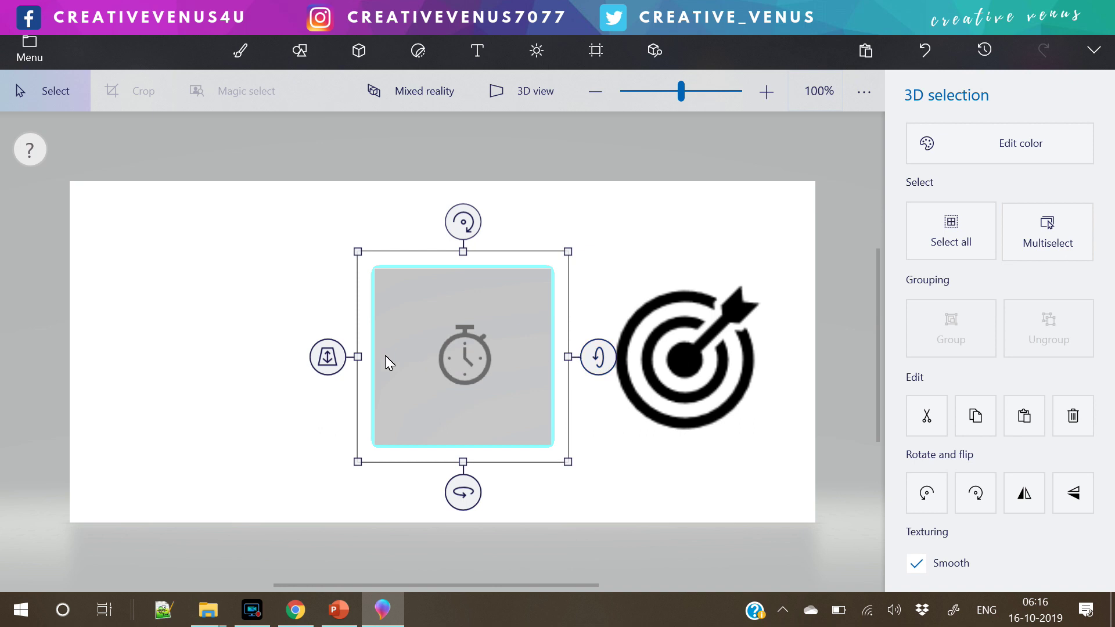
pyautogui.moveTo(463, 499); pyautogui.dragTo(638, 499)
pyautogui.click(698, 399)
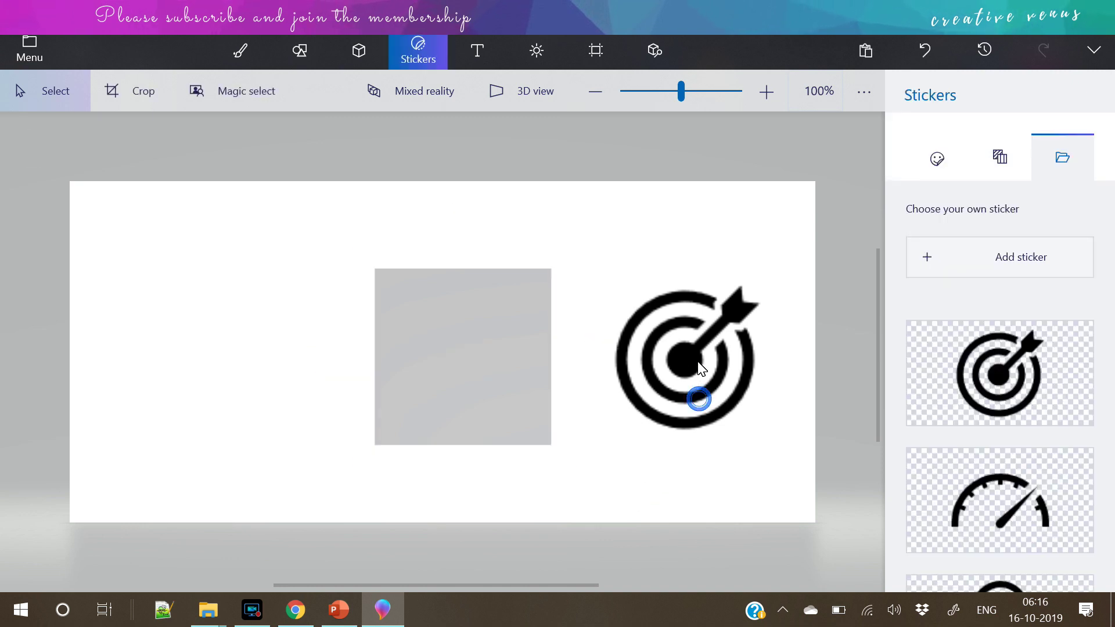
pyautogui.click(952, 375)
pyautogui.moveTo(441, 352); pyautogui.dragTo(461, 355)
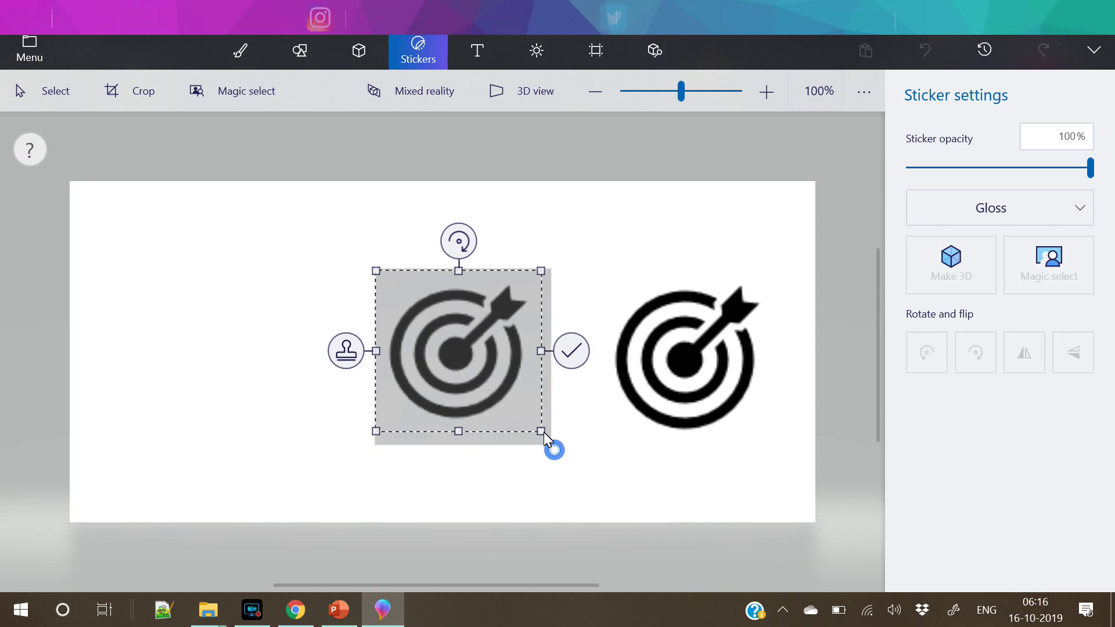
pyautogui.press('Delete')
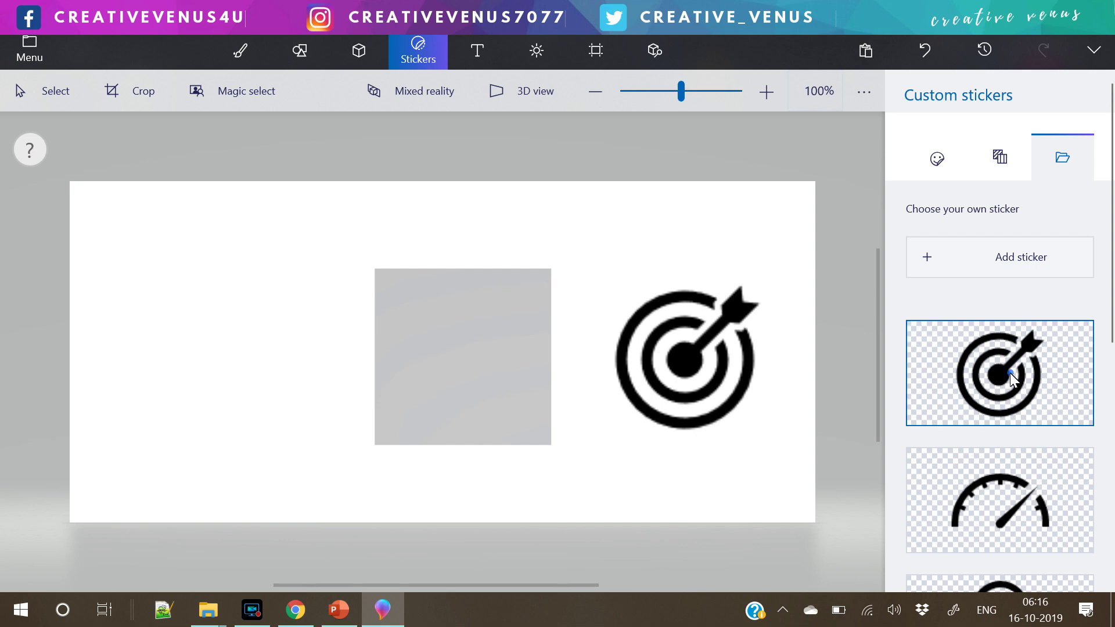
# Add the target sticker to the blank cube face, center it at nearly the face's full width and apply it
pyautogui.click(1010, 373)
pyautogui.moveTo(460, 367); pyautogui.dragTo(486, 395)
pyautogui.click(556, 457)
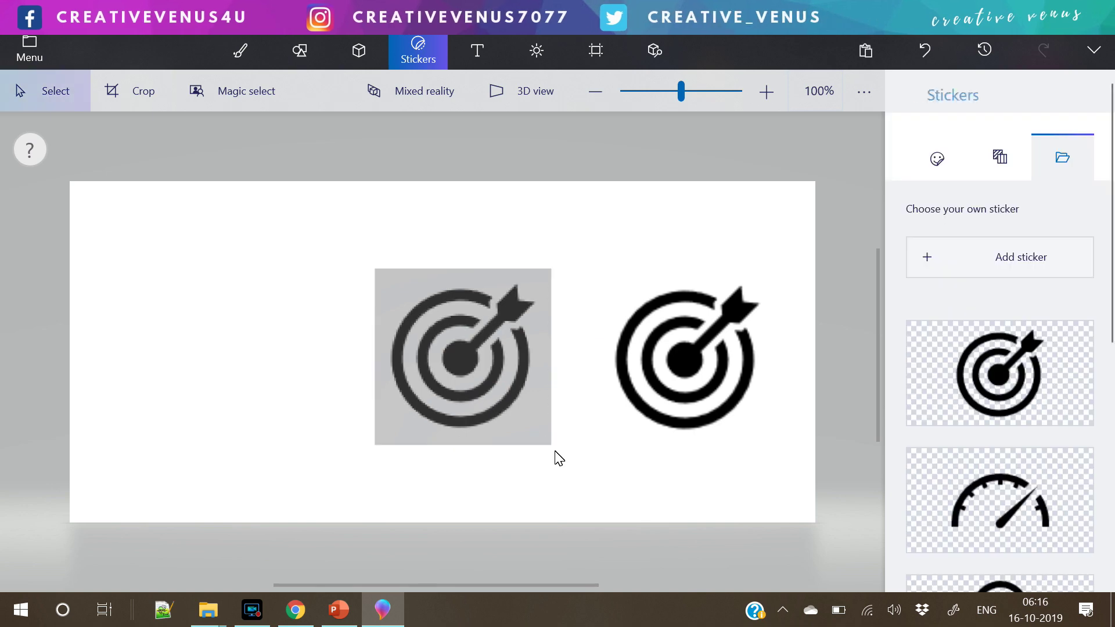
pyautogui.click(483, 385)
pyautogui.click(619, 447)
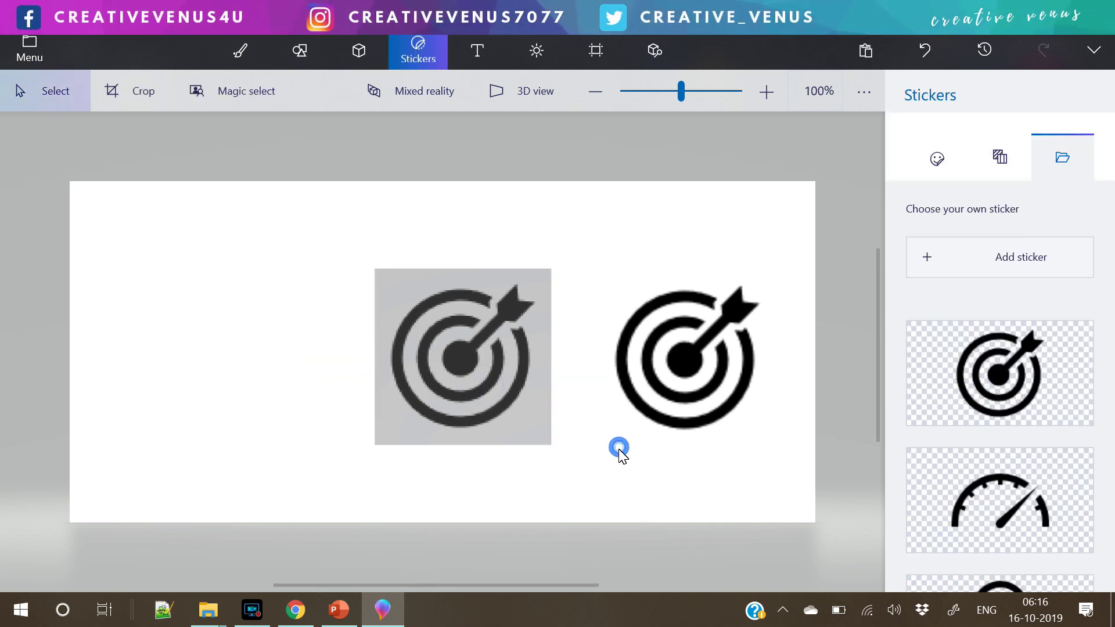
# Undo the last sticker placement and put the target sticker back over the blank cube face
pyautogui.hotkey('ctrl', 'z')
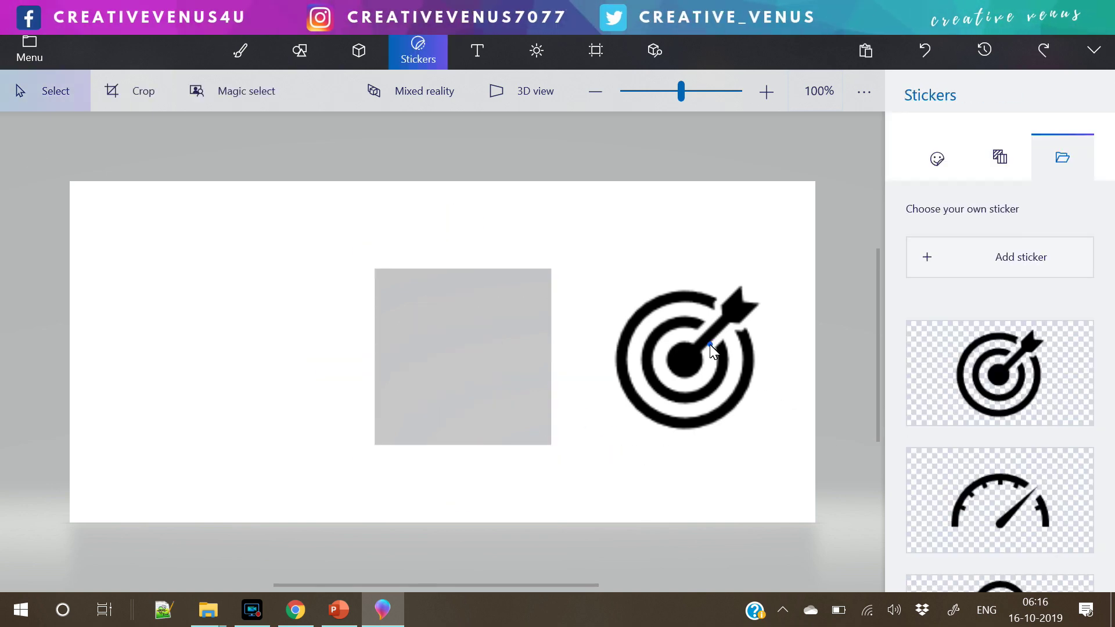
pyautogui.click(1005, 393)
pyautogui.moveTo(440, 356); pyautogui.dragTo(462, 361)
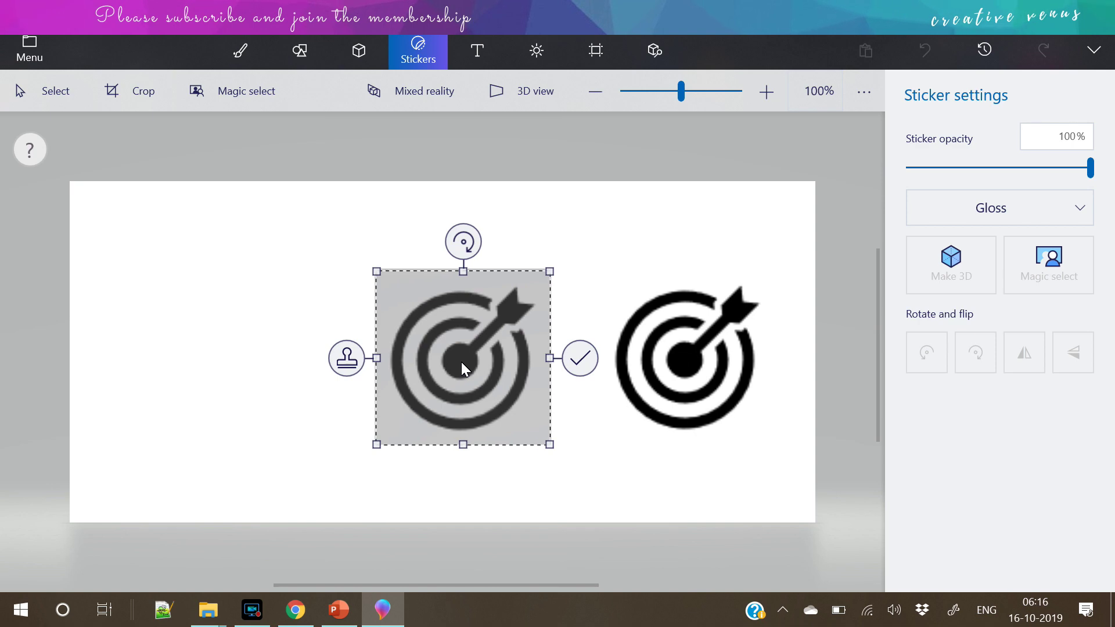
# Shrink the target sticker to about 40% of the face's width and apply it at 60% opacity
pyautogui.moveTo(555, 448); pyautogui.dragTo(518, 397)
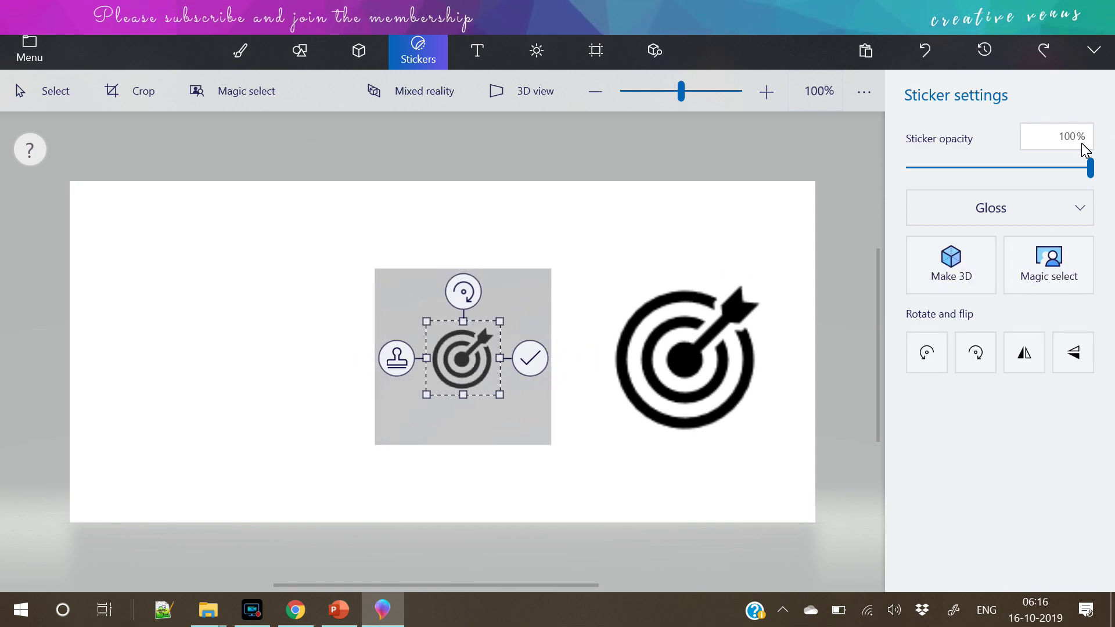
pyautogui.moveTo(1089, 169); pyautogui.dragTo(1024, 173)
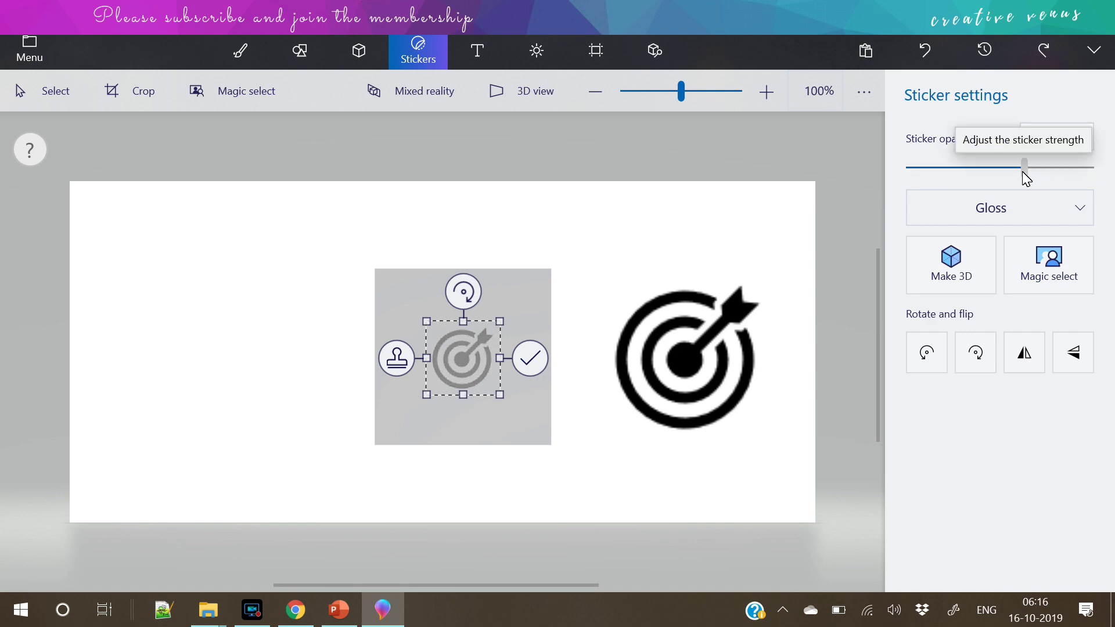
pyautogui.doubleClick(1068, 145)
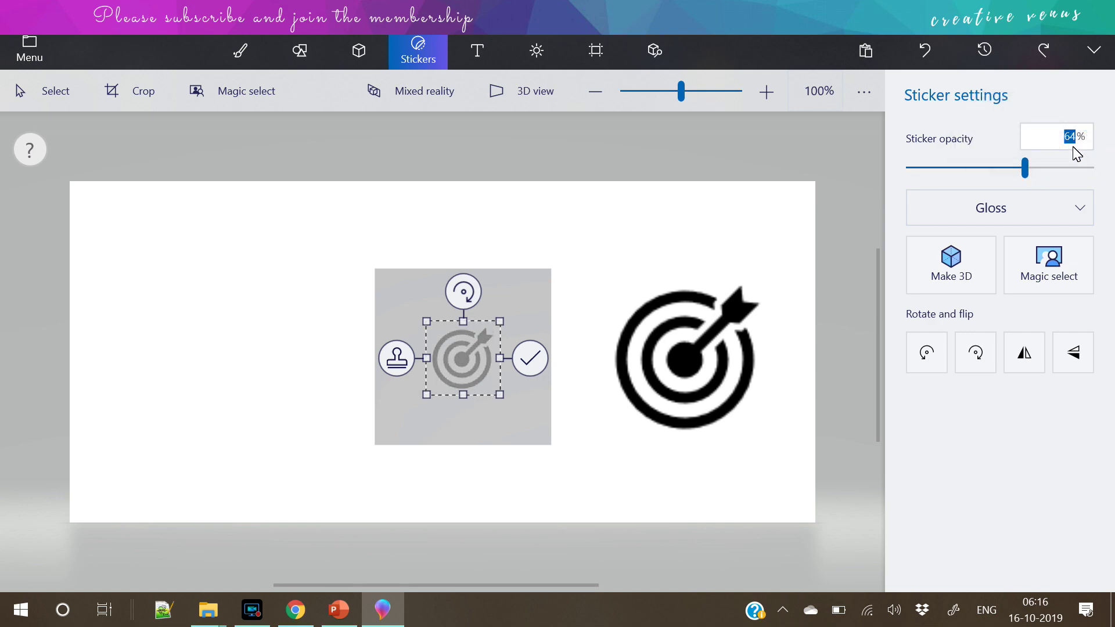
pyautogui.write('60')
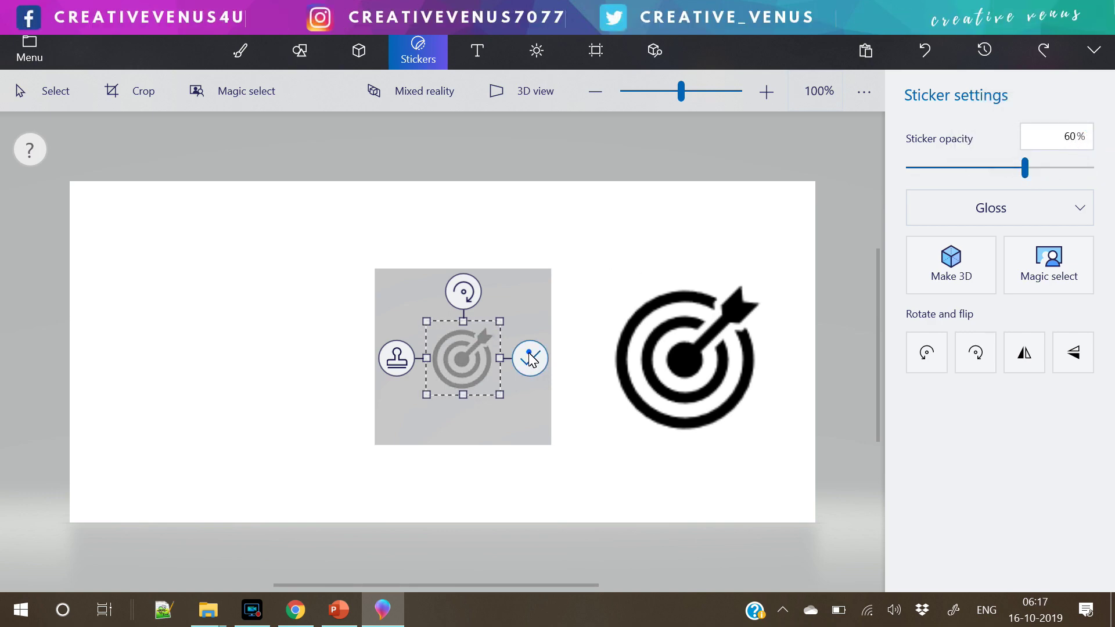
pyautogui.click(529, 357)
# Turn the cube around its different axes to inspect the icons applied to its faces
pyautogui.click(425, 442)
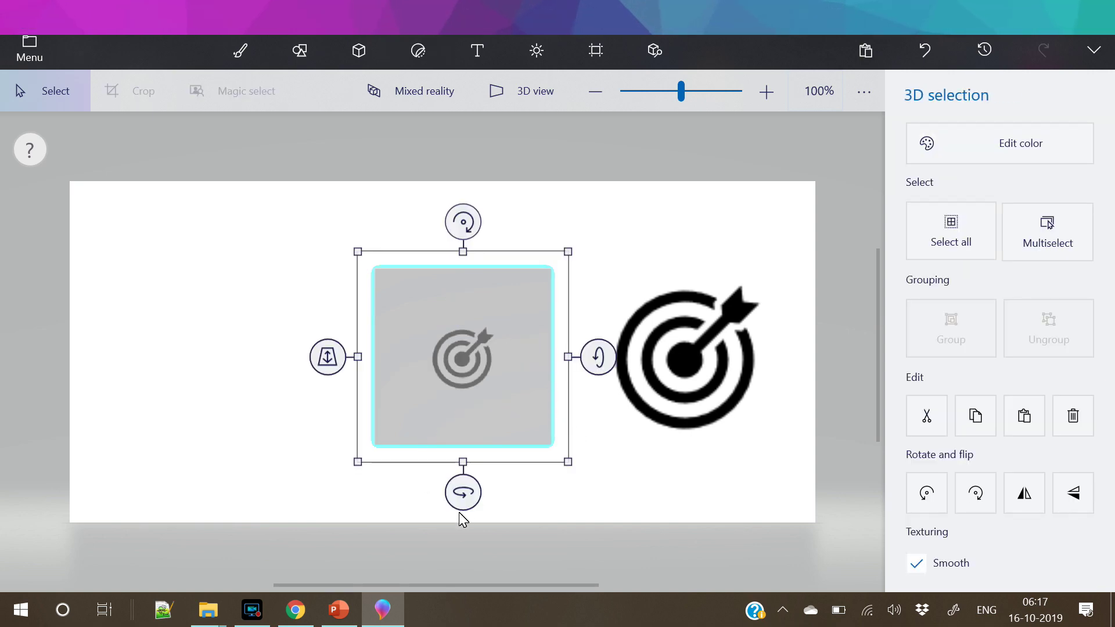
pyautogui.moveTo(463, 492); pyautogui.dragTo(529, 408)
pyautogui.moveTo(613, 361); pyautogui.dragTo(566, 357)
pyautogui.moveTo(461, 549); pyautogui.dragTo(741, 543)
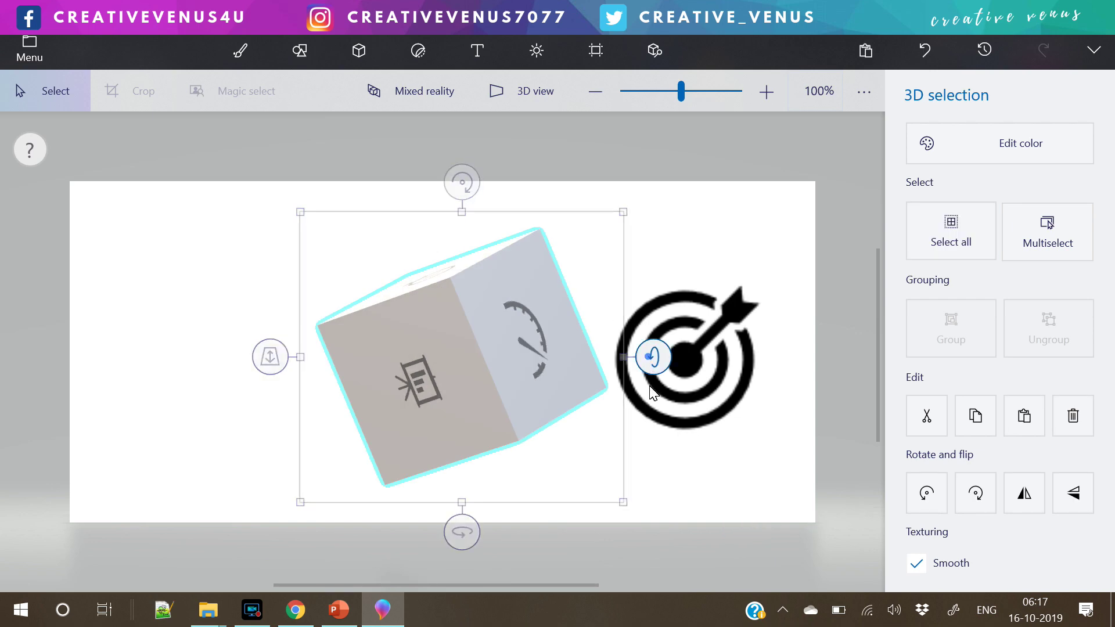
pyautogui.moveTo(651, 355); pyautogui.dragTo(616, 537)
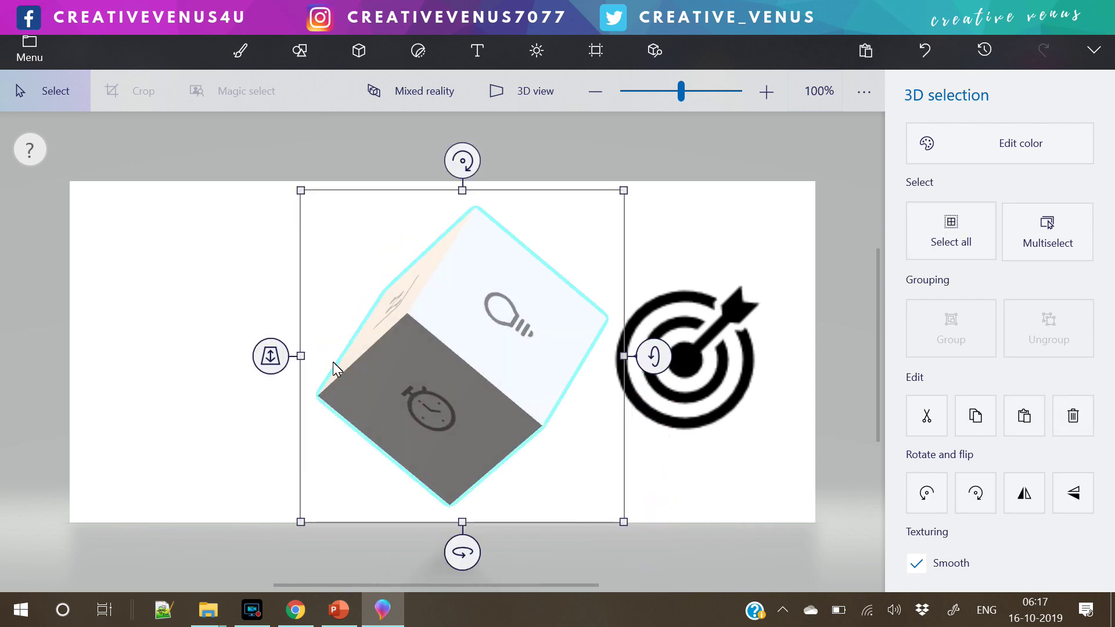
pyautogui.moveTo(463, 160); pyautogui.dragTo(612, 232)
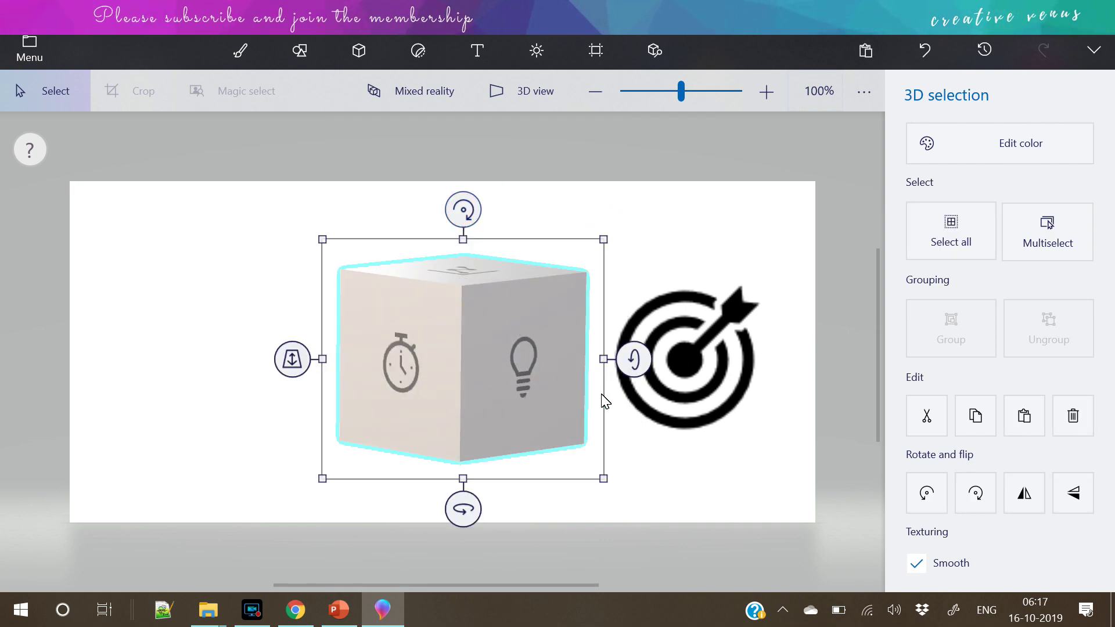
# Straighten the cube and rotate it until the stopwatch face points squarely to the front
pyautogui.moveTo(474, 518); pyautogui.dragTo(401, 508)
pyautogui.moveTo(462, 209); pyautogui.dragTo(474, 224)
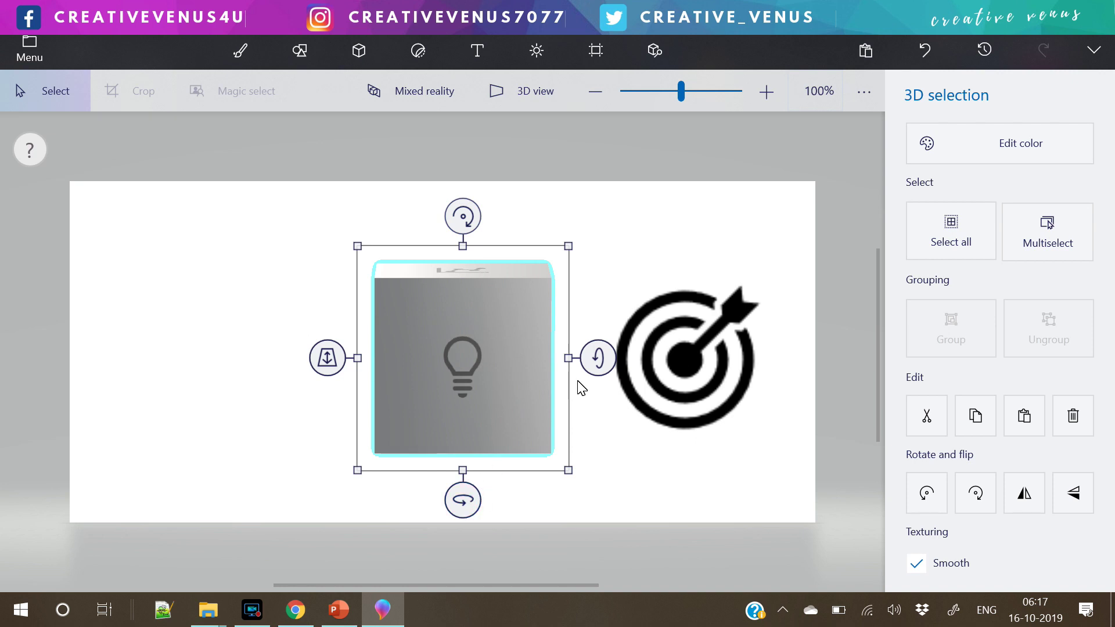
pyautogui.moveTo(598, 359)
pyautogui.mouseDown()
pyautogui.moveTo(597, 342)
pyautogui.moveTo(598, 360)
pyautogui.mouseUp()
pyautogui.moveTo(462, 490); pyautogui.dragTo(562, 479)
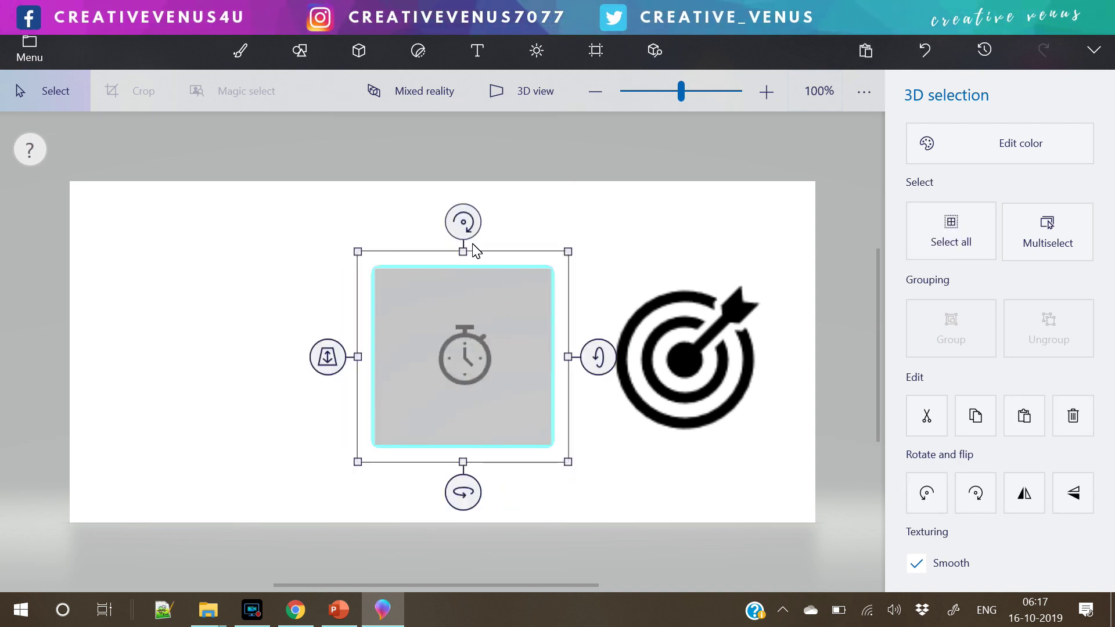
pyautogui.moveTo(464, 222); pyautogui.dragTo(470, 231)
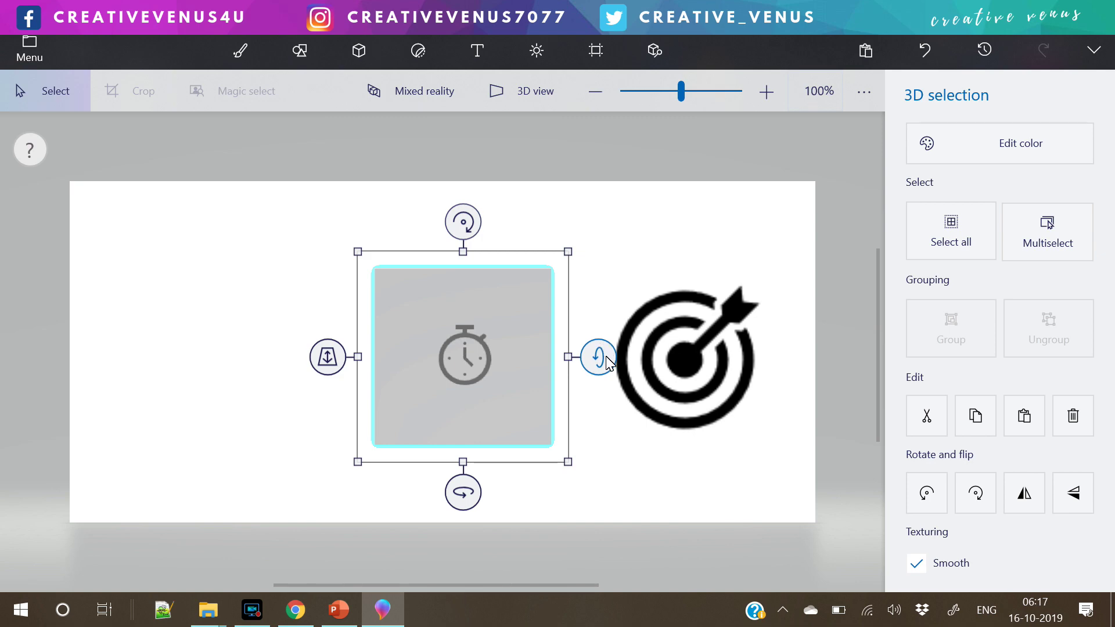
pyautogui.moveTo(606, 358); pyautogui.dragTo(601, 364)
# Copy the cube and paste it onto slide 2, the CUBE title slide, in PowerPoint, leaving slide 1 empty
pyautogui.hotkey('ctrl', 'c')
pyautogui.click(337, 610)
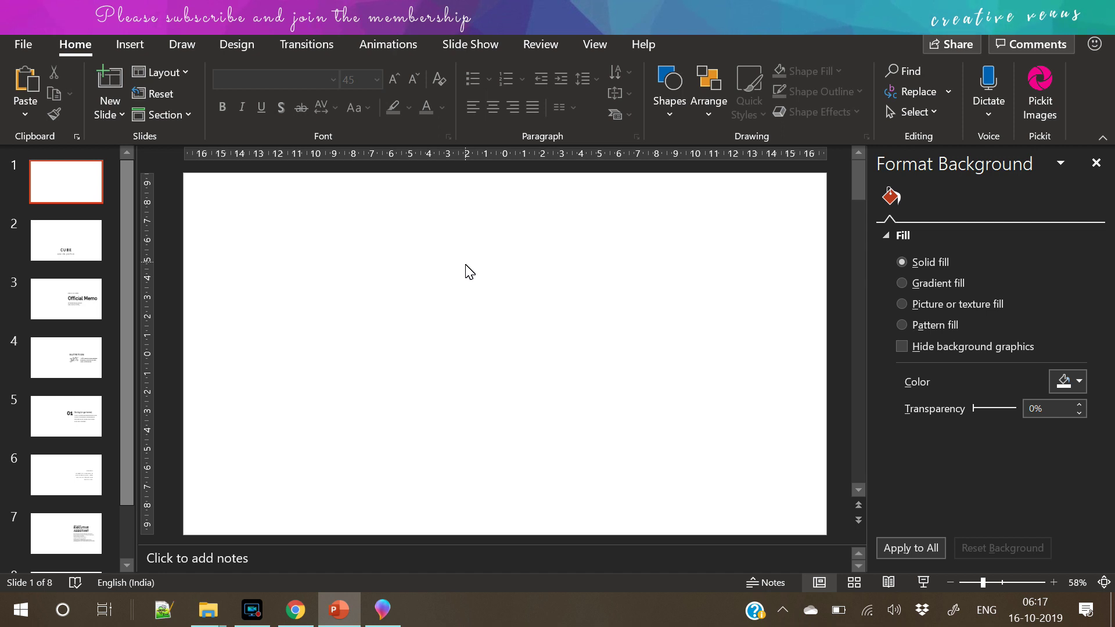
pyautogui.hotkey('ctrl', 'v')
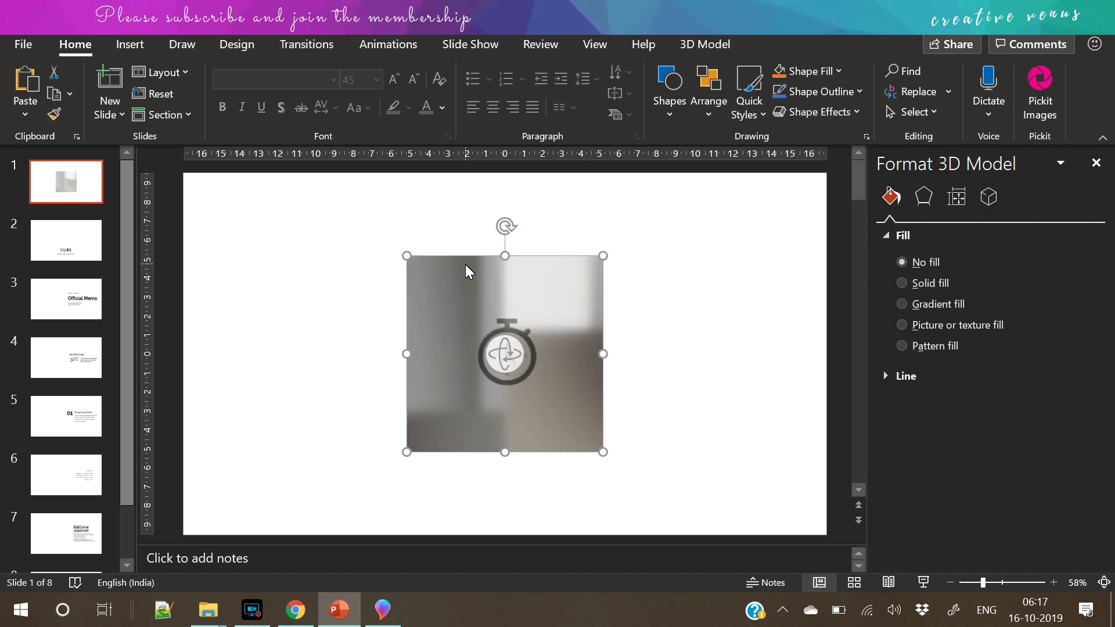
pyautogui.press('Delete')
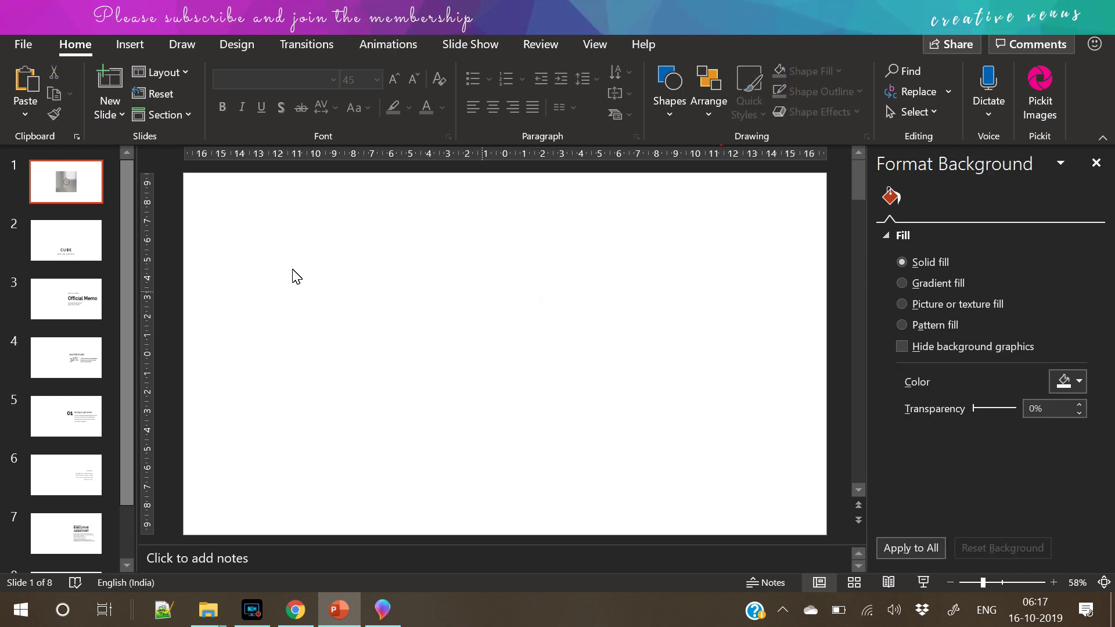
pyautogui.click(60, 241)
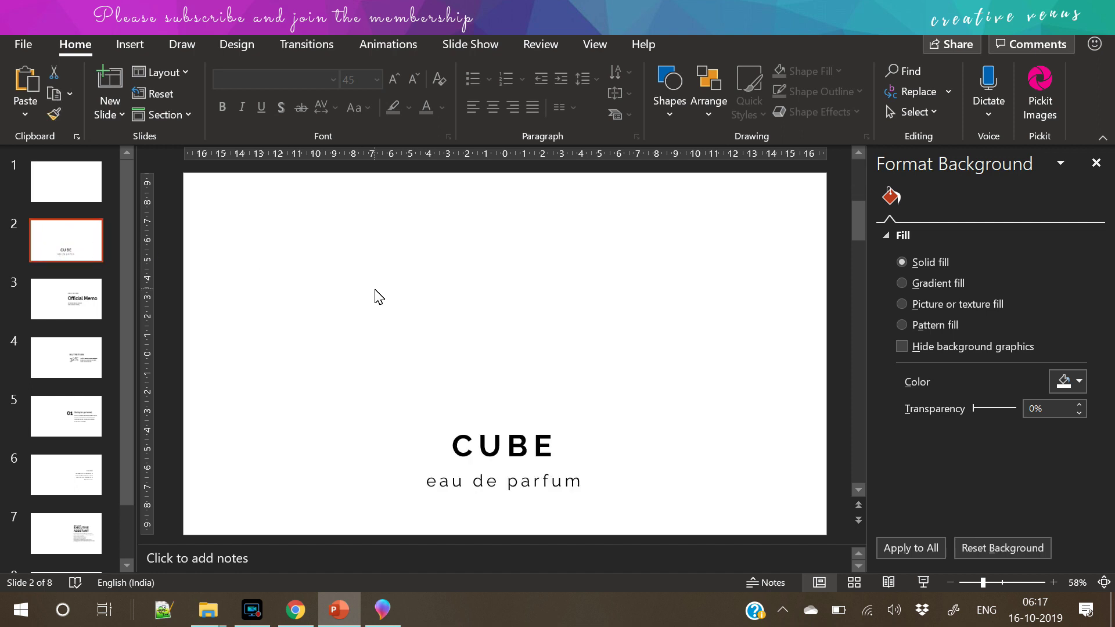
pyautogui.hotkey('ctrl', 'v')
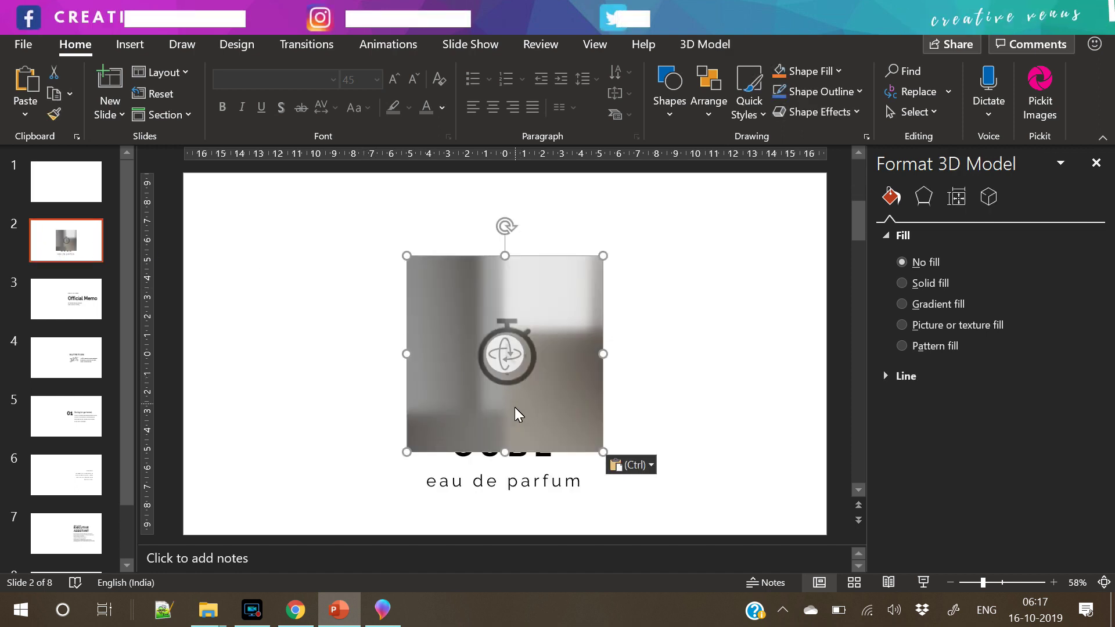
# Shrink the cube to about 70%, tilt it in 3D to show three faces, and center it above the CUBE title
pyautogui.moveTo(515, 406); pyautogui.dragTo(515, 372)
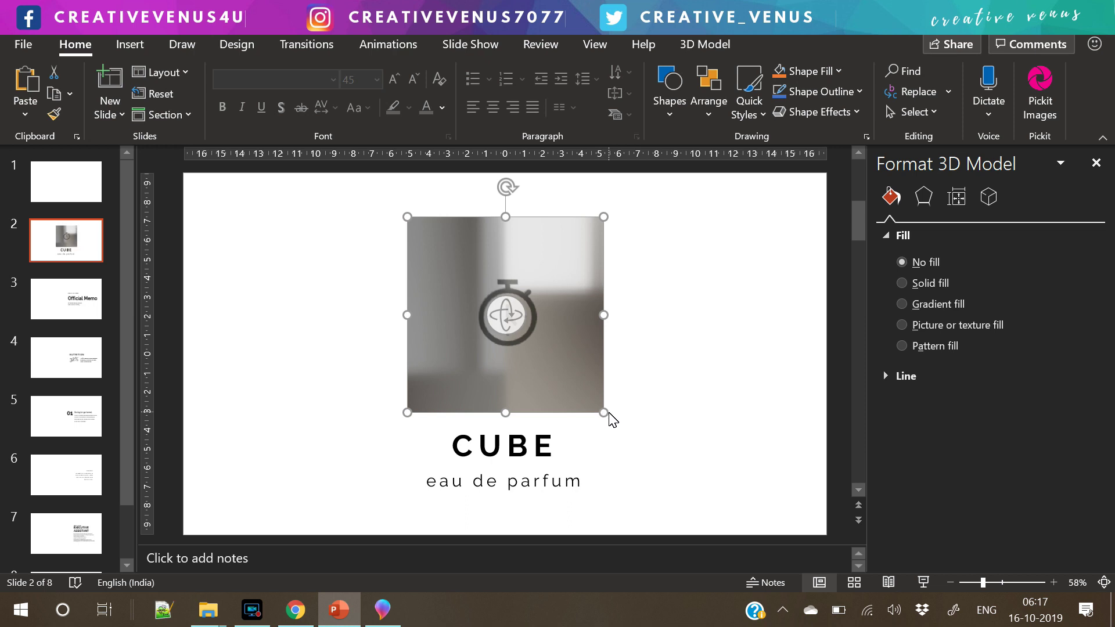
pyautogui.moveTo(604, 413); pyautogui.dragTo(576, 384)
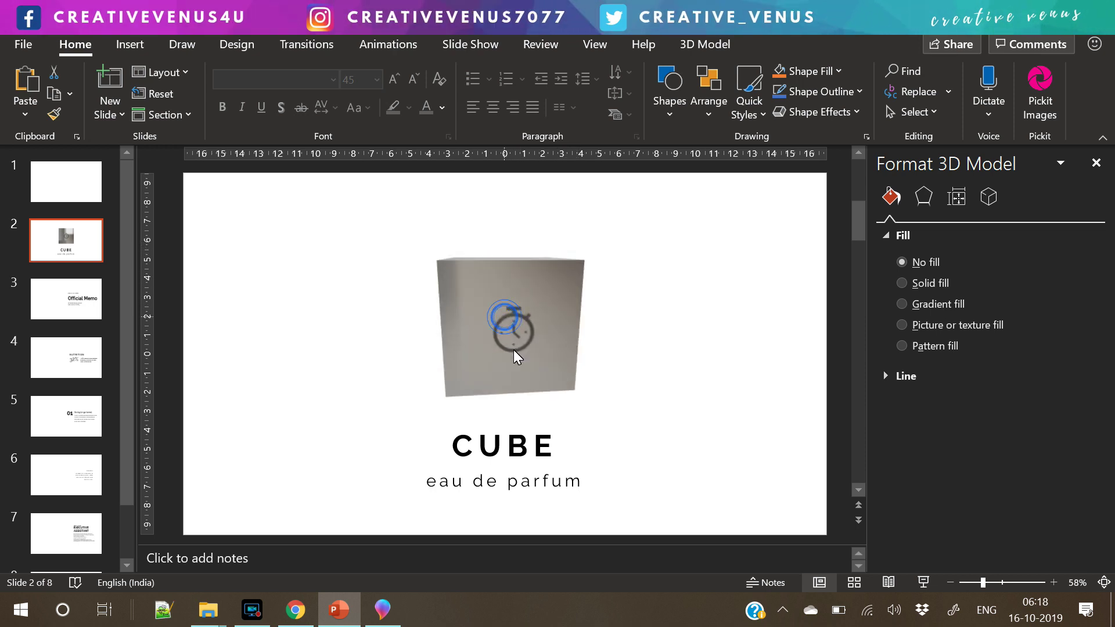
pyautogui.moveTo(514, 351); pyautogui.dragTo(584, 383)
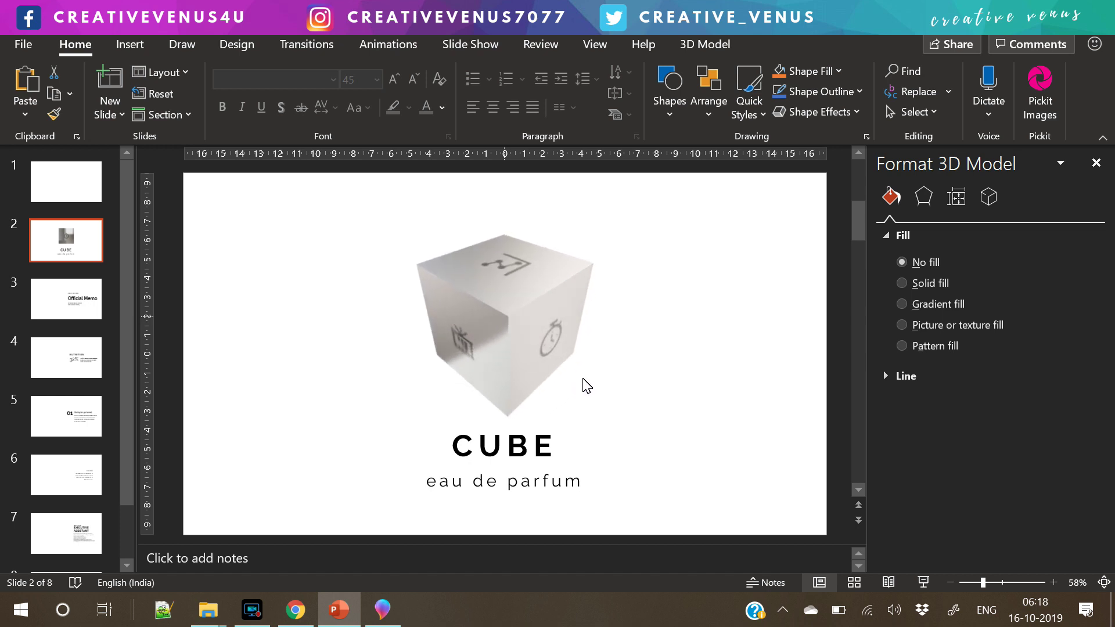
pyautogui.click(508, 349)
pyautogui.moveTo(523, 369); pyautogui.dragTo(526, 354)
pyautogui.click(662, 386)
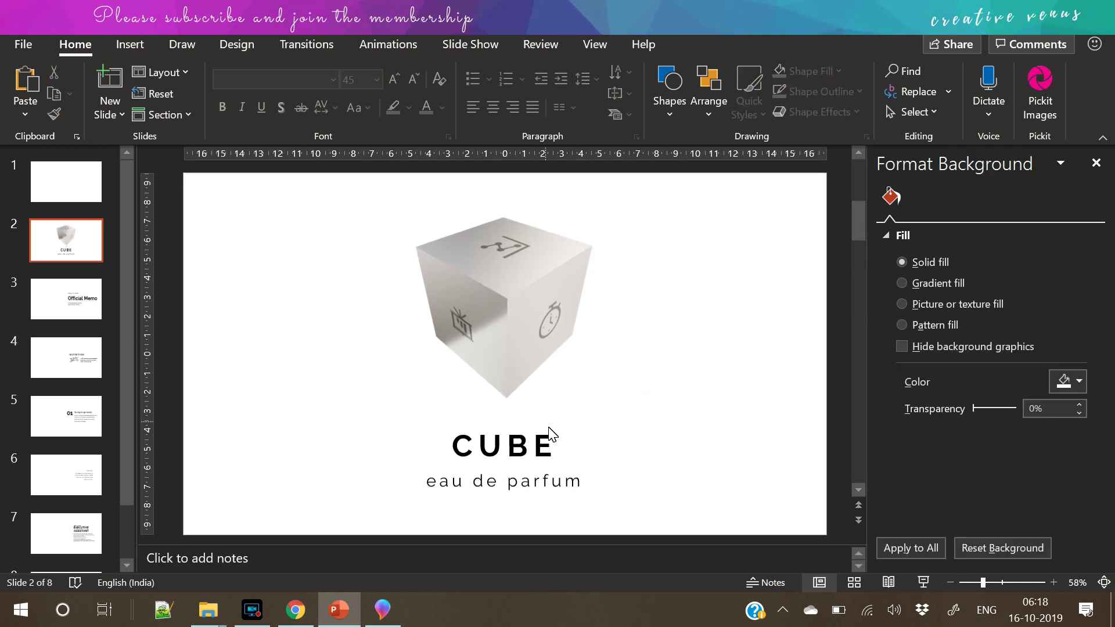
# Copy the tilted cube from slide 2 and paste it onto slide 3, the Official Memo slide
pyautogui.click(65, 309)
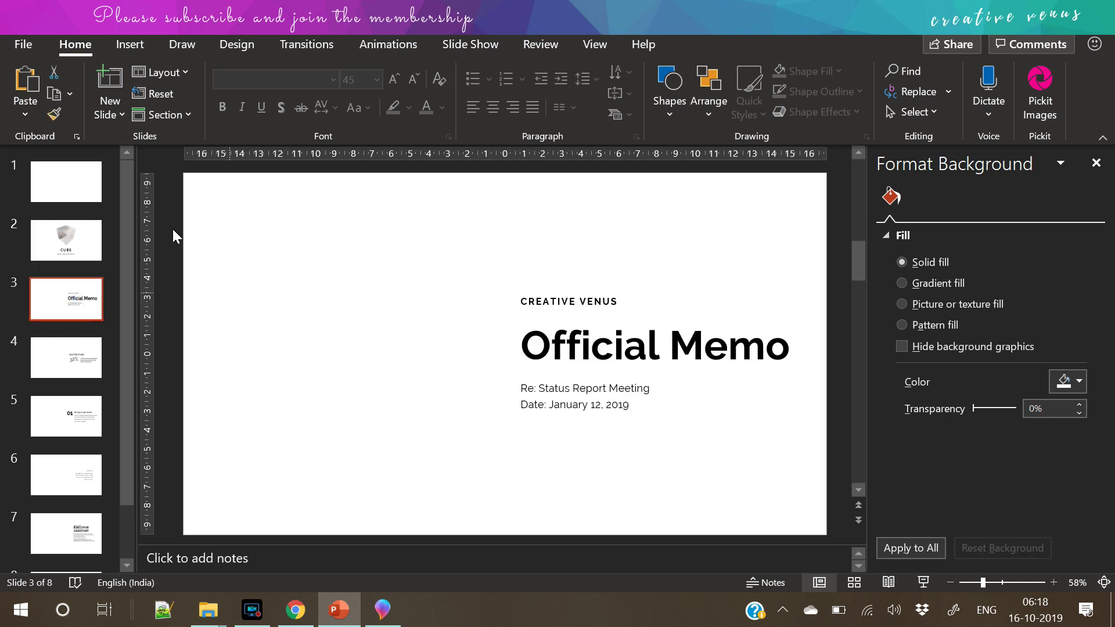
pyautogui.click(65, 239)
pyautogui.click(524, 298)
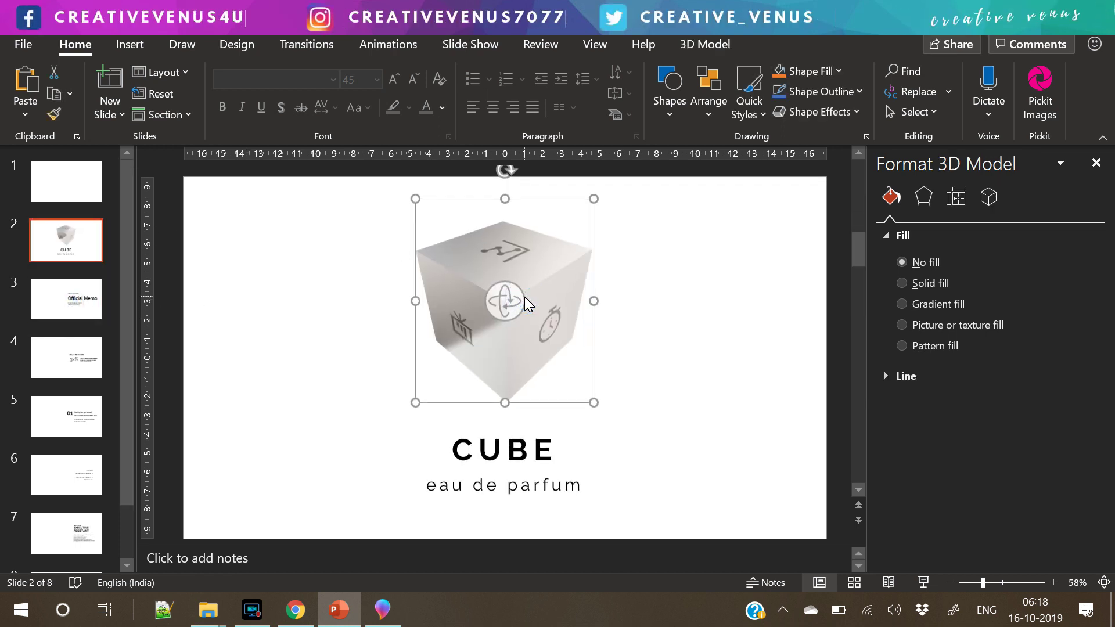
pyautogui.hotkey('ctrl', 'c')
pyautogui.click(65, 299)
pyautogui.hotkey('ctrl', 'v')
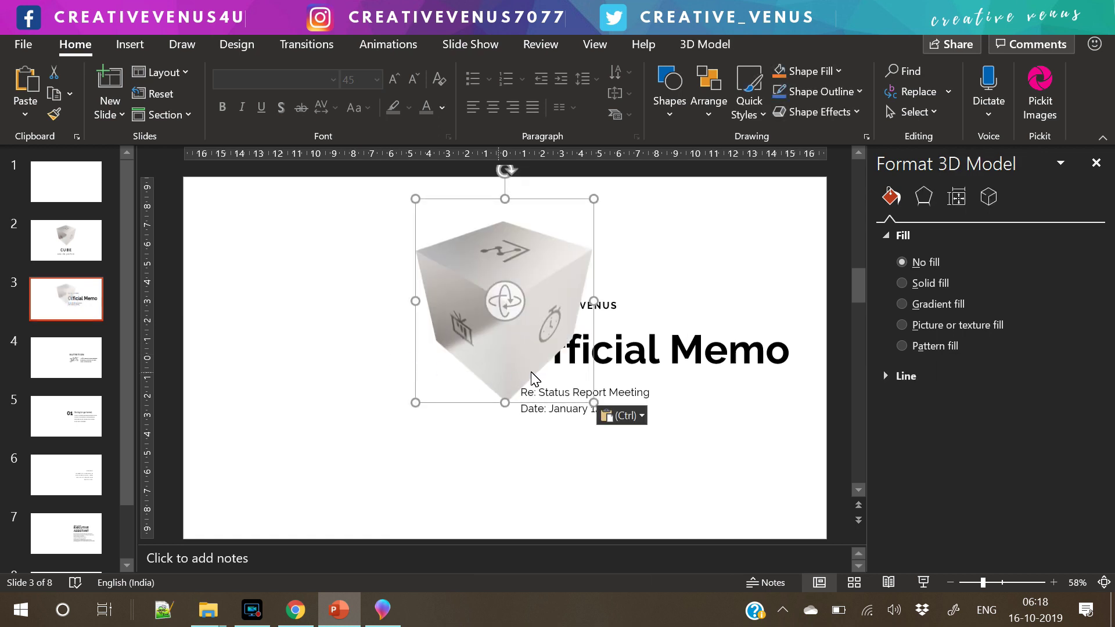
# Place the cube left of the Official Memo text and rotate it in 3D so the stopwatch face turns more toward the front
pyautogui.moveTo(522, 348); pyautogui.dragTo(372, 398)
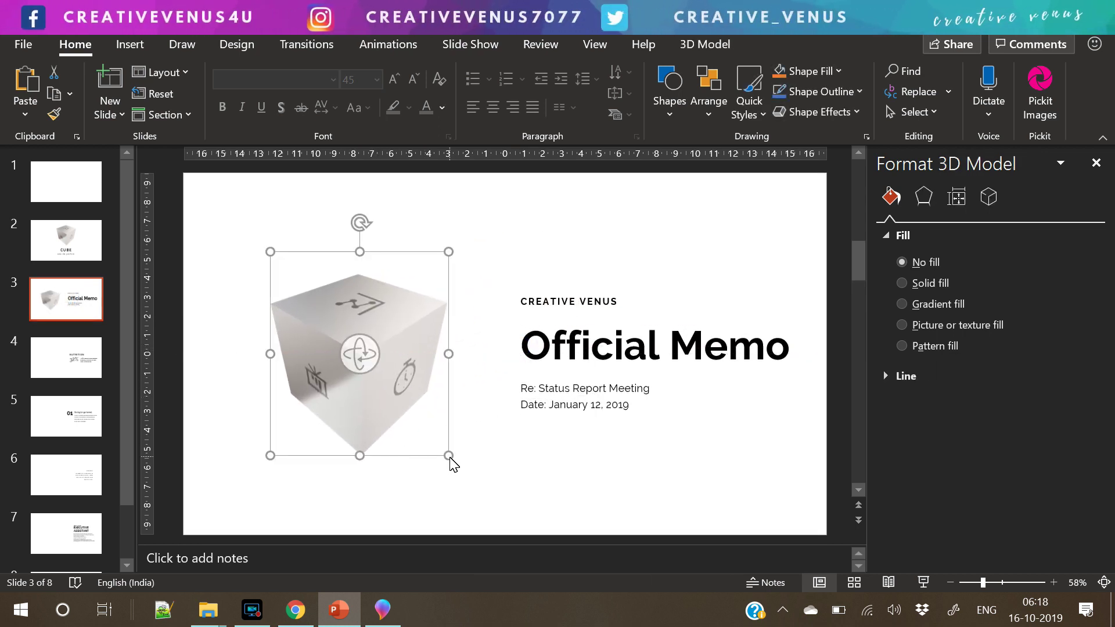
pyautogui.moveTo(360, 354); pyautogui.dragTo(350, 331)
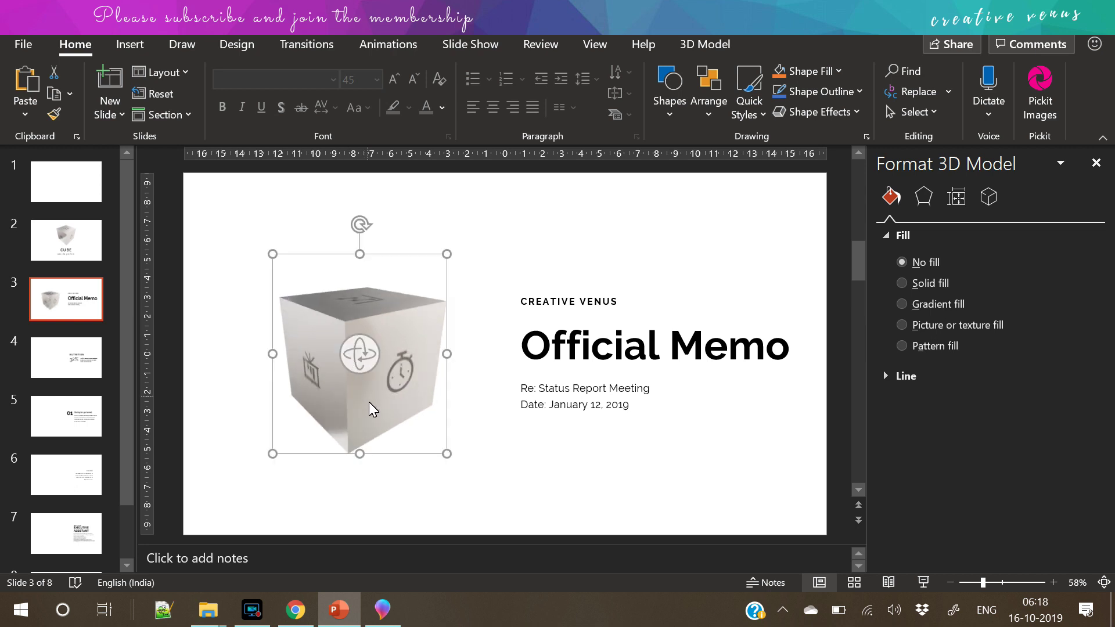
pyautogui.moveTo(369, 402); pyautogui.dragTo(340, 410)
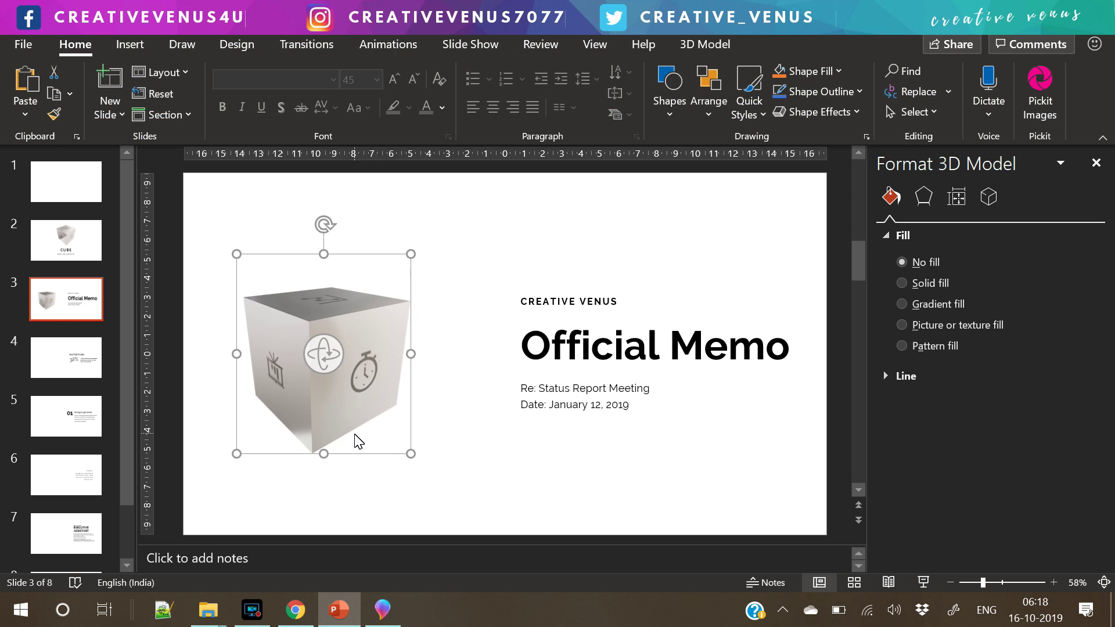
# Paste the cube left of the Nutrition text on slide 4 and rotate it in 3D to bring the presentation board face into view
pyautogui.click(62, 364)
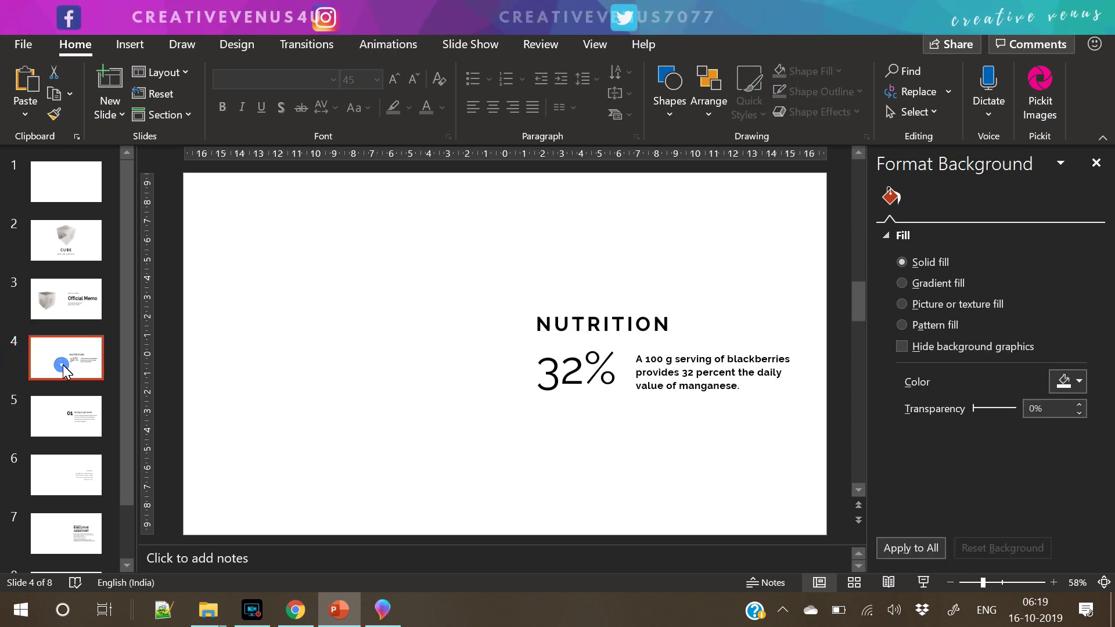
pyautogui.hotkey('ctrl', 'v')
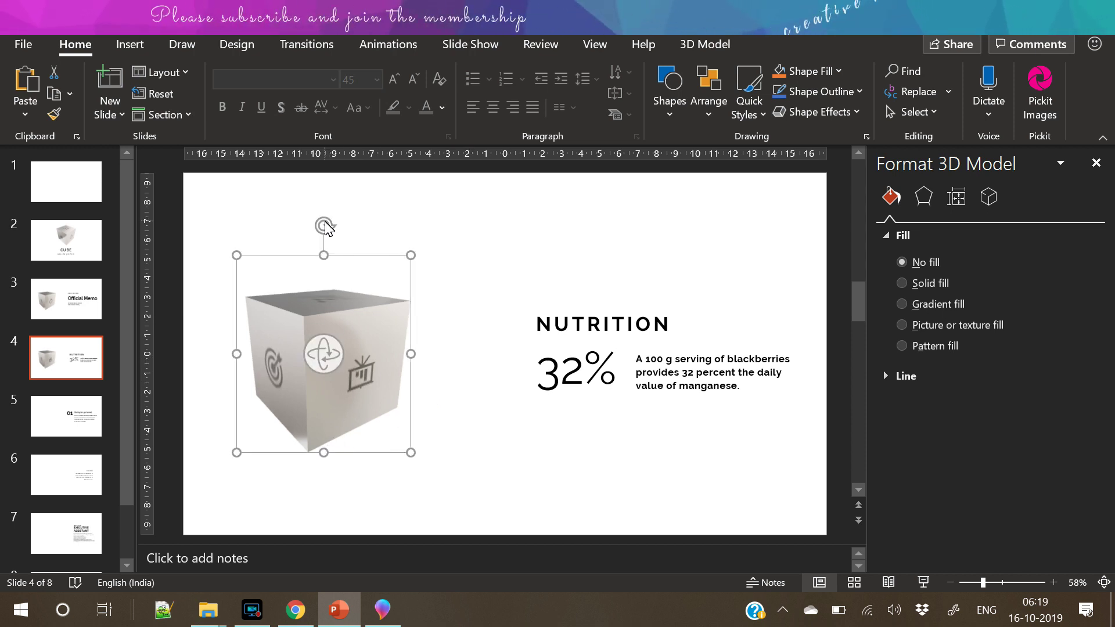
pyautogui.click(391, 236)
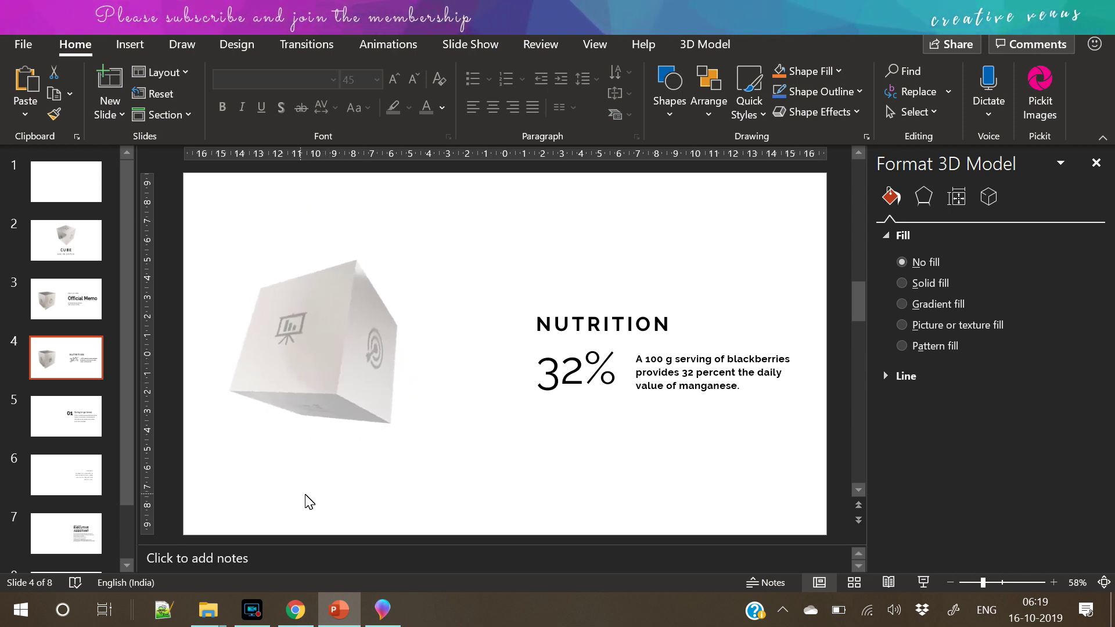
pyautogui.click(311, 374)
pyautogui.moveTo(309, 369); pyautogui.dragTo(440, 398)
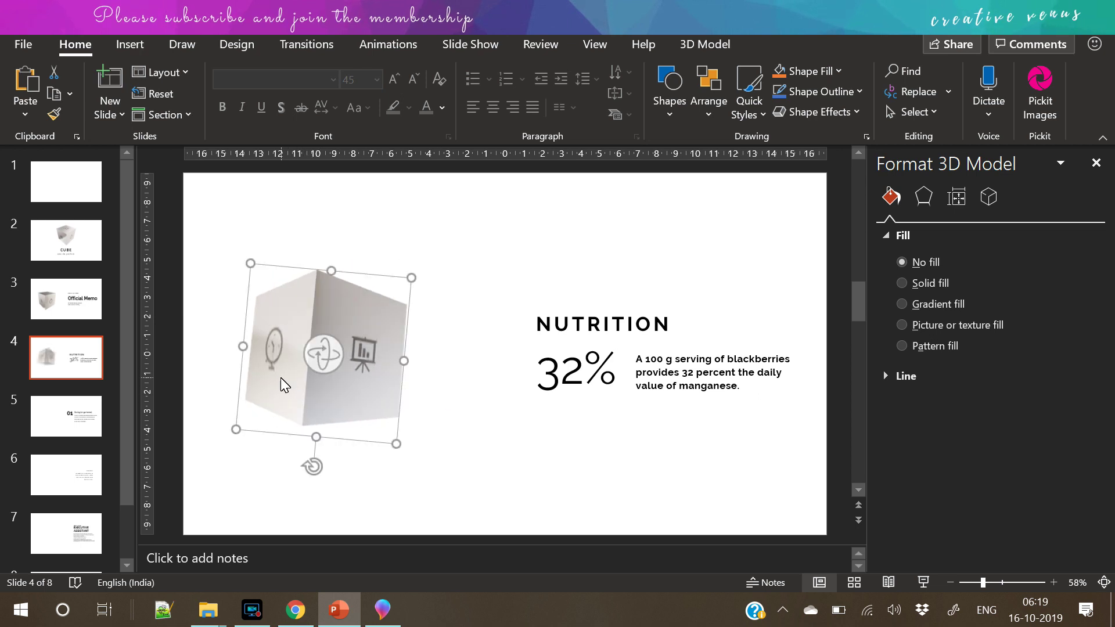
# Straighten the cube on the Nutrition slide and turn it so the presentation board icon stands upright on the main front face
pyautogui.moveTo(314, 468); pyautogui.dragTo(324, 473)
pyautogui.moveTo(321, 367); pyautogui.dragTo(332, 398)
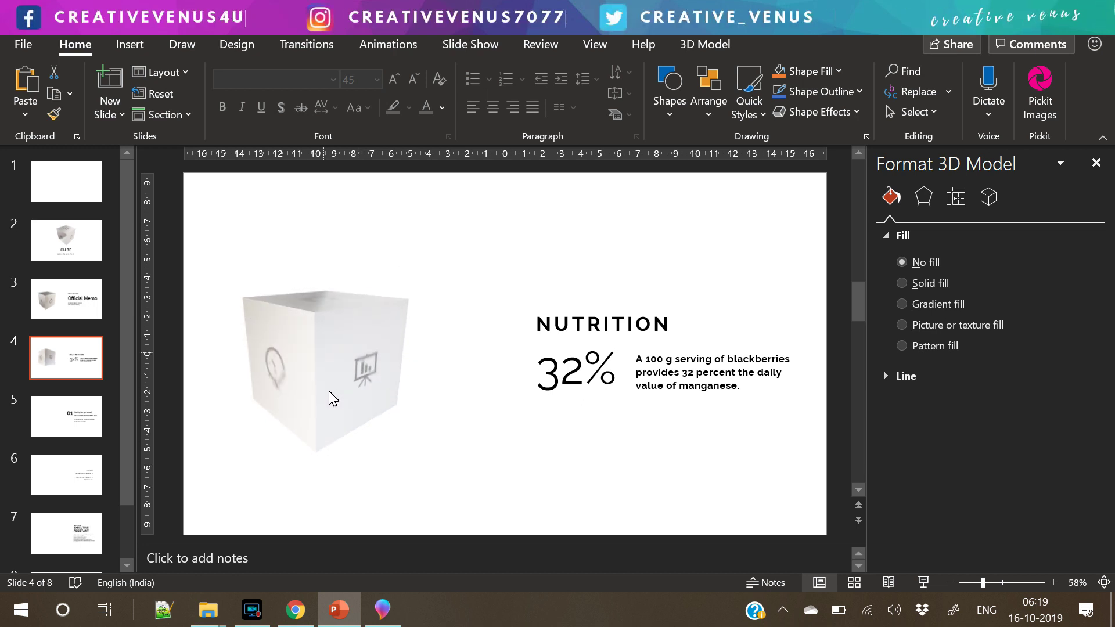
pyautogui.moveTo(333, 397); pyautogui.dragTo(333, 397)
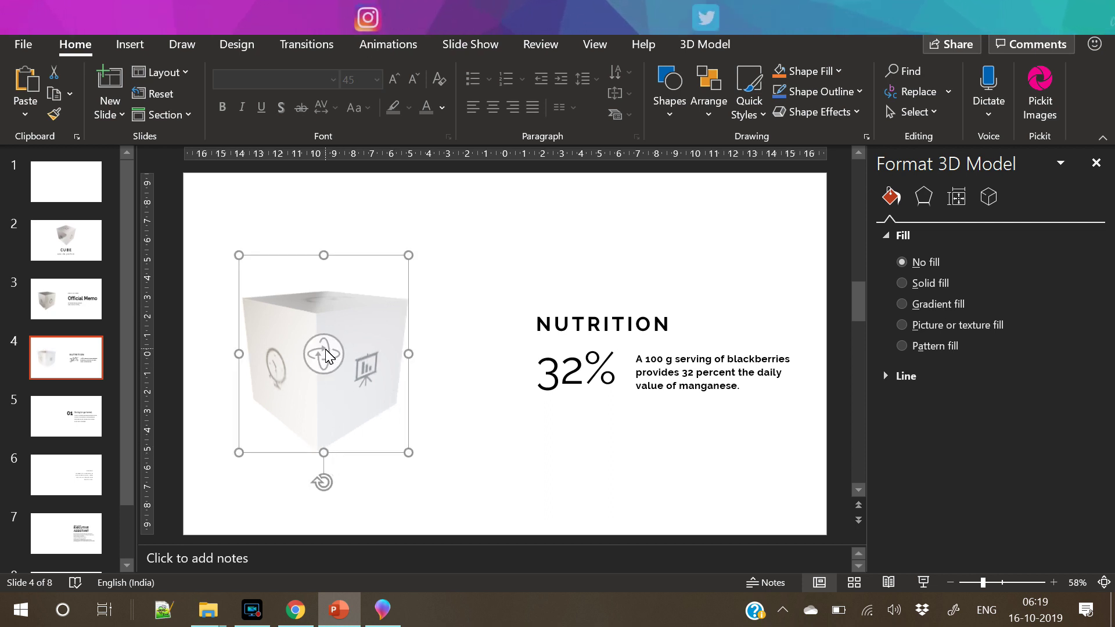
pyautogui.moveTo(329, 356); pyautogui.dragTo(306, 345)
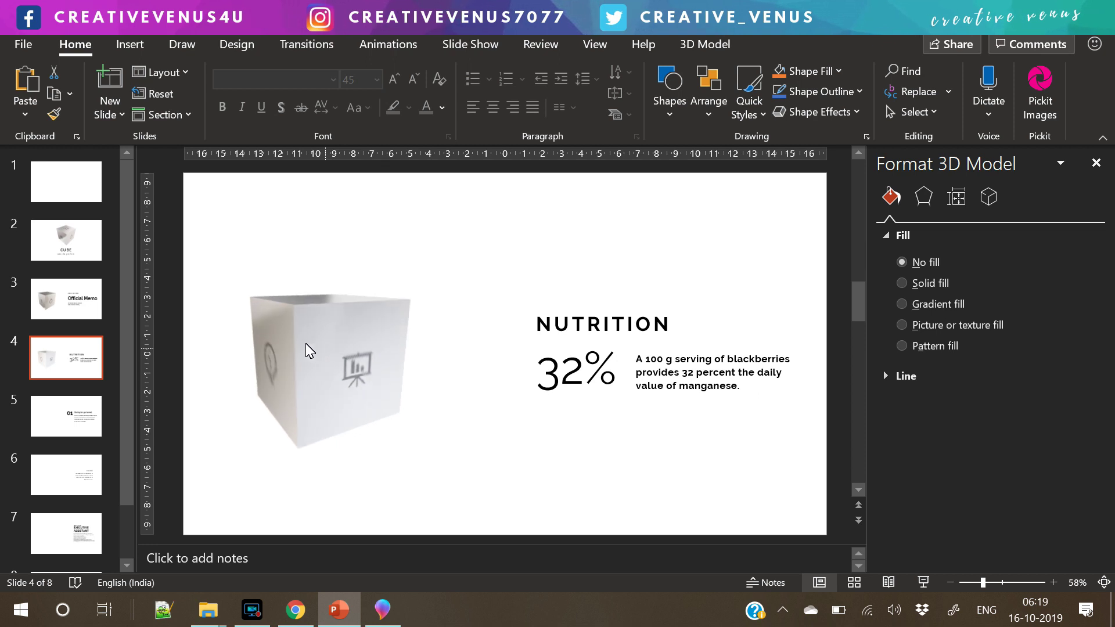
# Move the cubes on the Nutrition and Official Memo slides slightly closer to their text
pyautogui.click(440, 452)
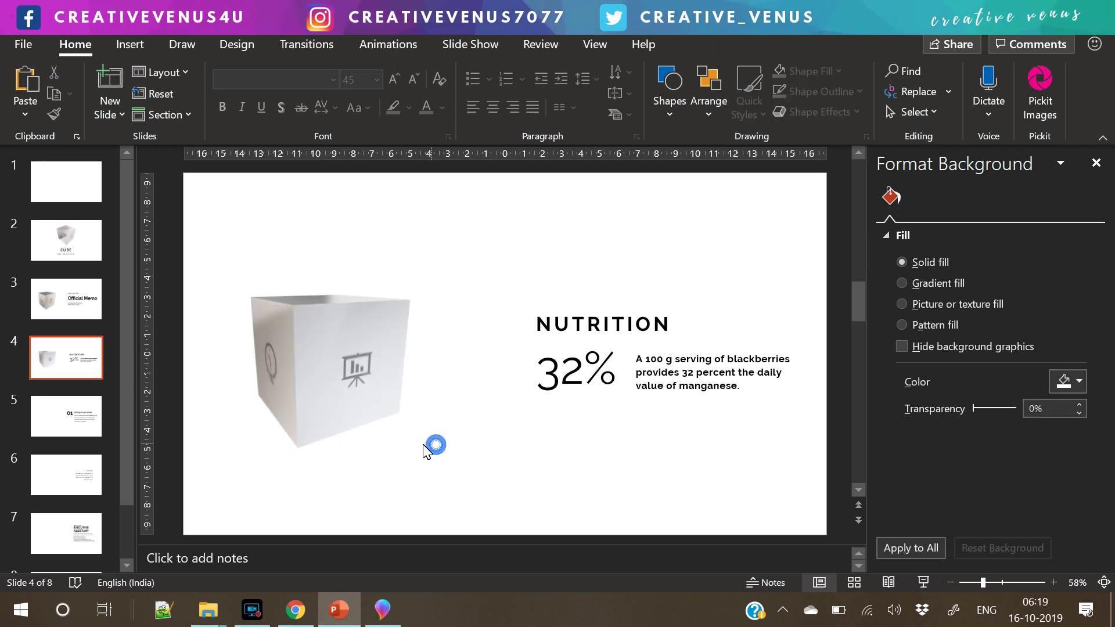
pyautogui.click(66, 363)
pyautogui.click(319, 324)
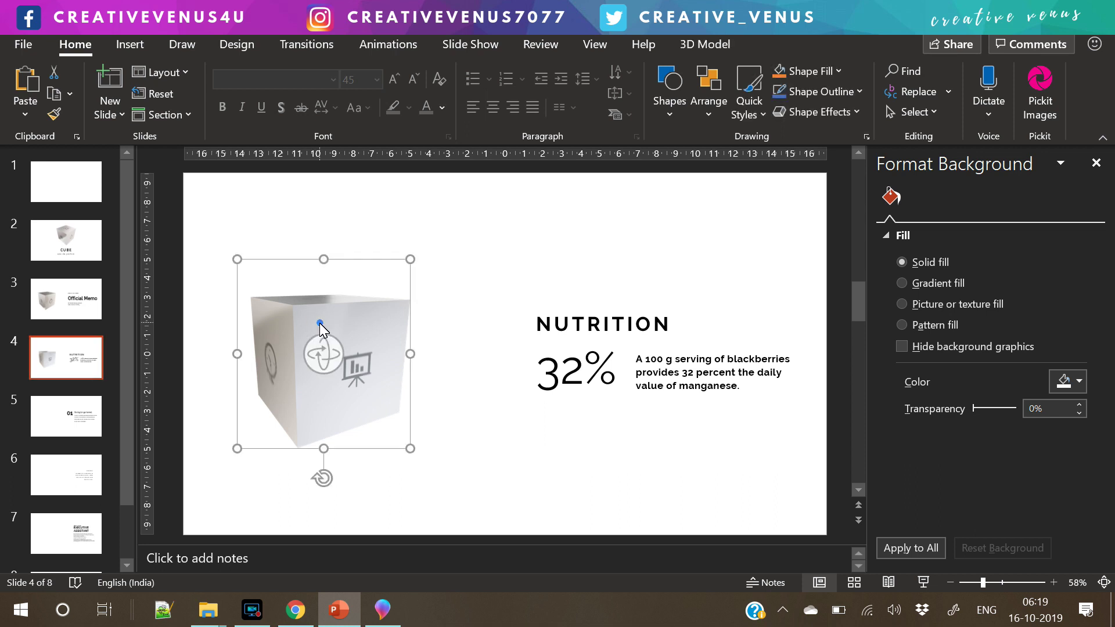
pyautogui.moveTo(319, 324); pyautogui.dragTo(351, 323)
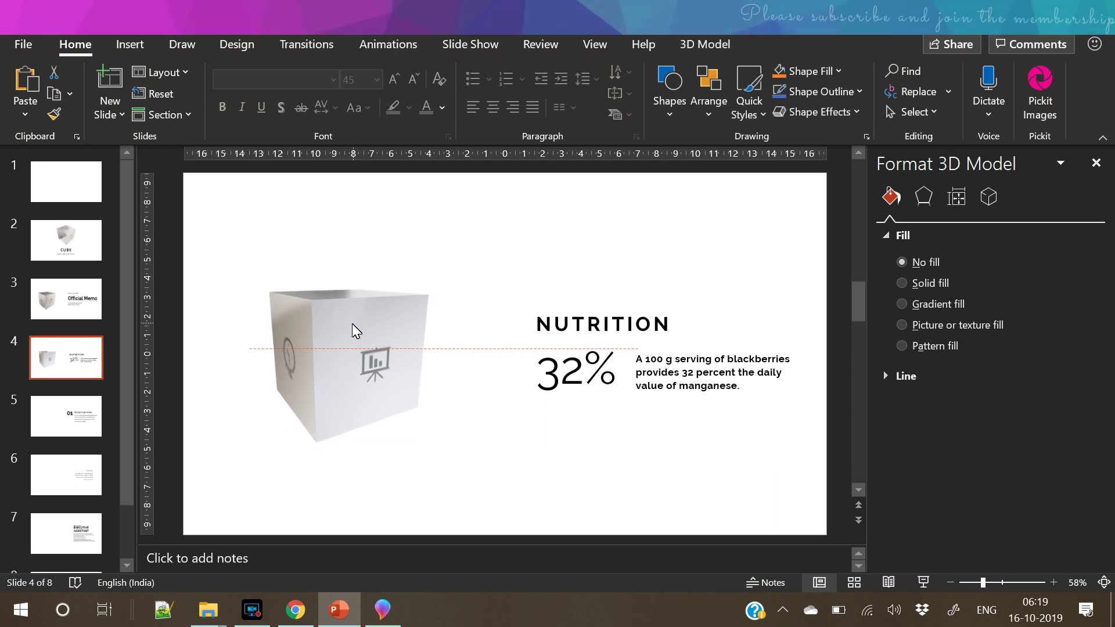
pyautogui.click(56, 295)
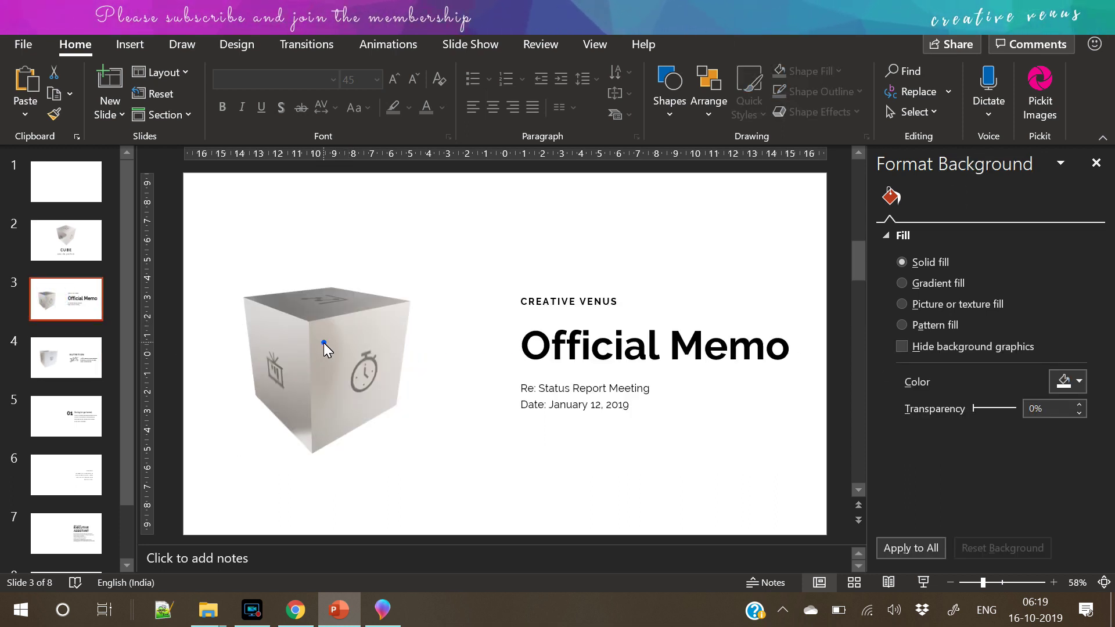
pyautogui.moveTo(323, 343); pyautogui.dragTo(340, 339)
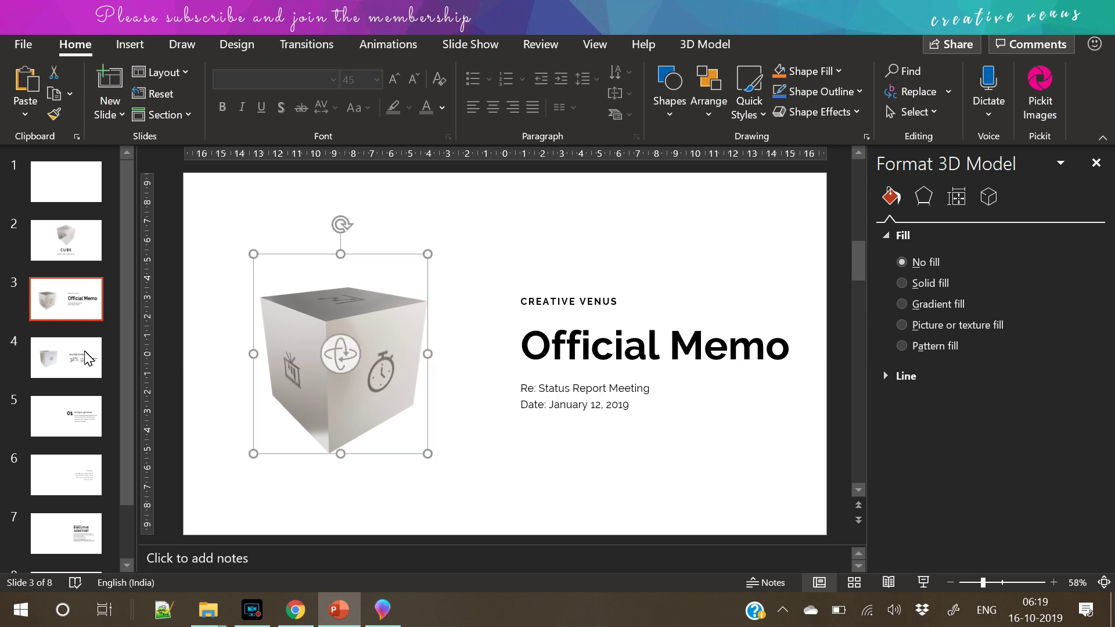
# Copy the cube from slide 4 and paste it onto slide 5, the "Go big (or go home)." slide
pyautogui.click(69, 365)
pyautogui.click(326, 340)
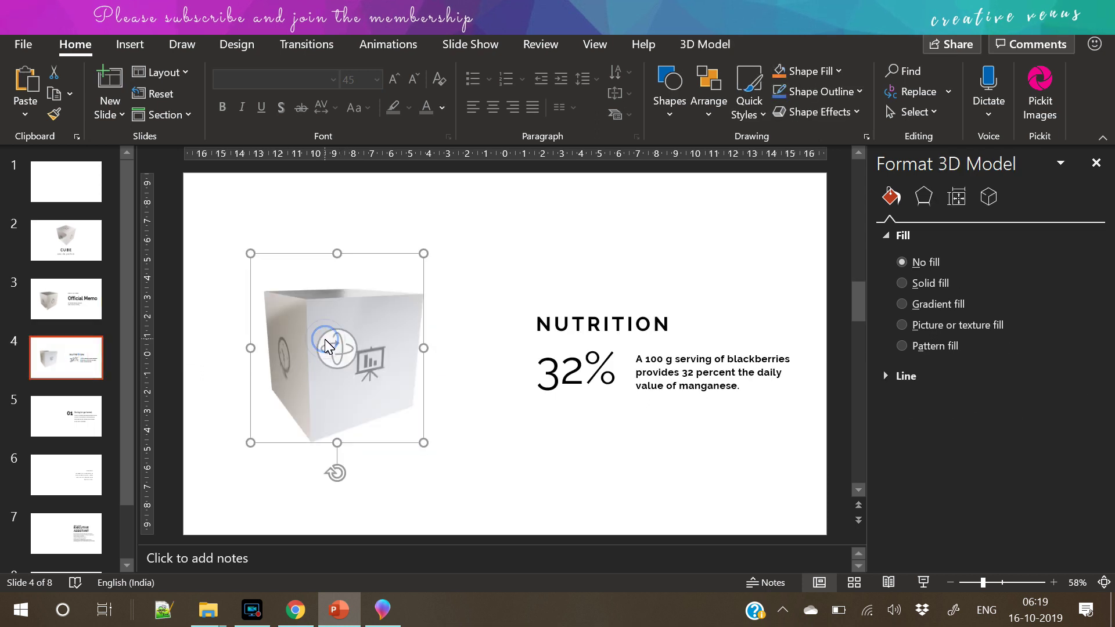
pyautogui.click(56, 425)
pyautogui.hotkey('ctrl', 'v')
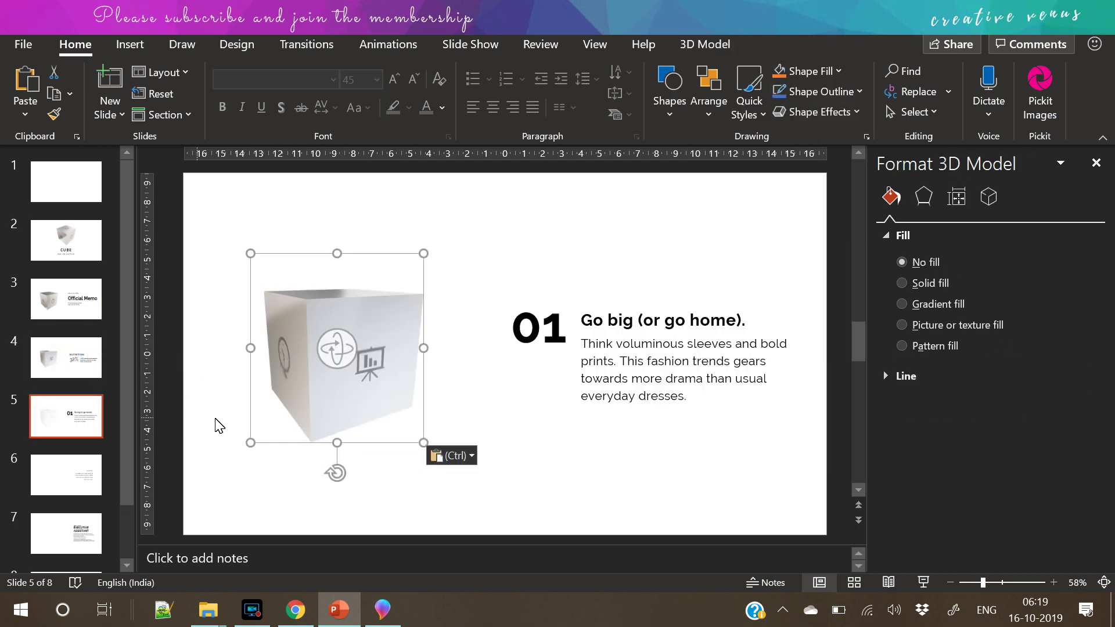
# Rotate the cube on slide 5 in 3D so the target icon face turns toward the front
pyautogui.click(199, 346)
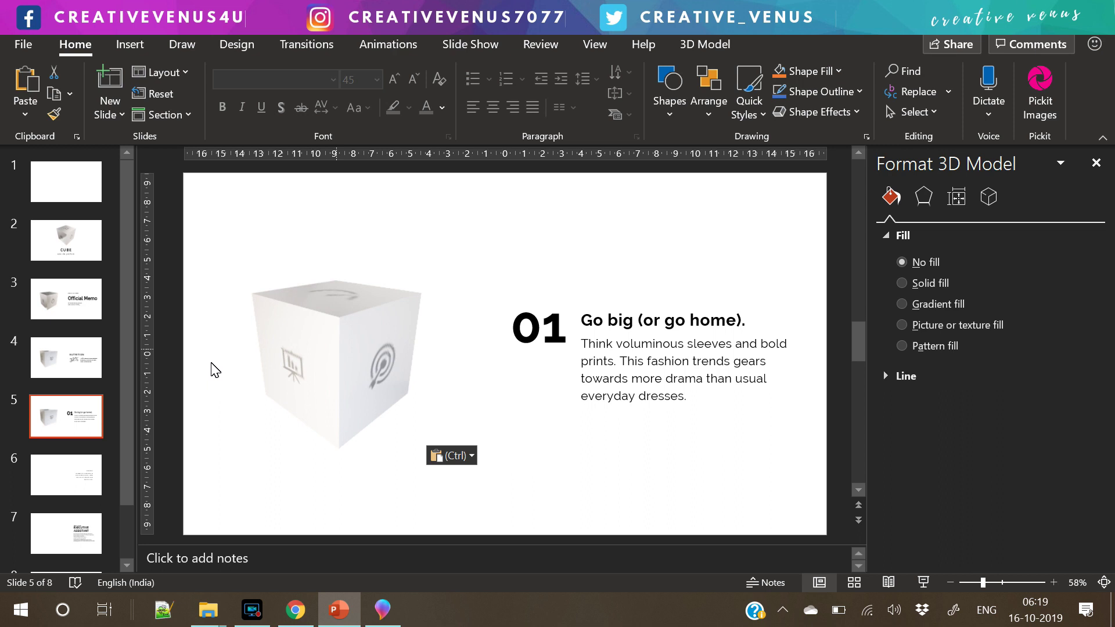
pyautogui.click(328, 367)
pyautogui.moveTo(328, 367); pyautogui.dragTo(332, 406)
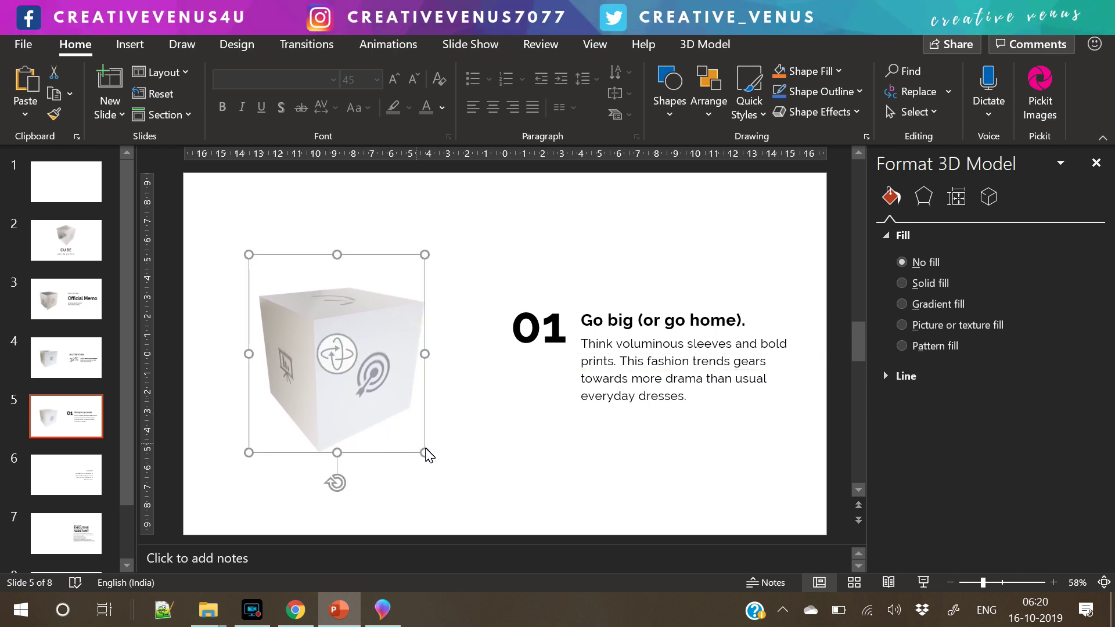
pyautogui.click(460, 475)
# Copy the cube from slide 5 and paste it onto slide 6, the website design project slide
pyautogui.click(355, 403)
pyautogui.hotkey('ctrl', 'c')
pyautogui.click(66, 475)
pyautogui.hotkey('ctrl', 'v')
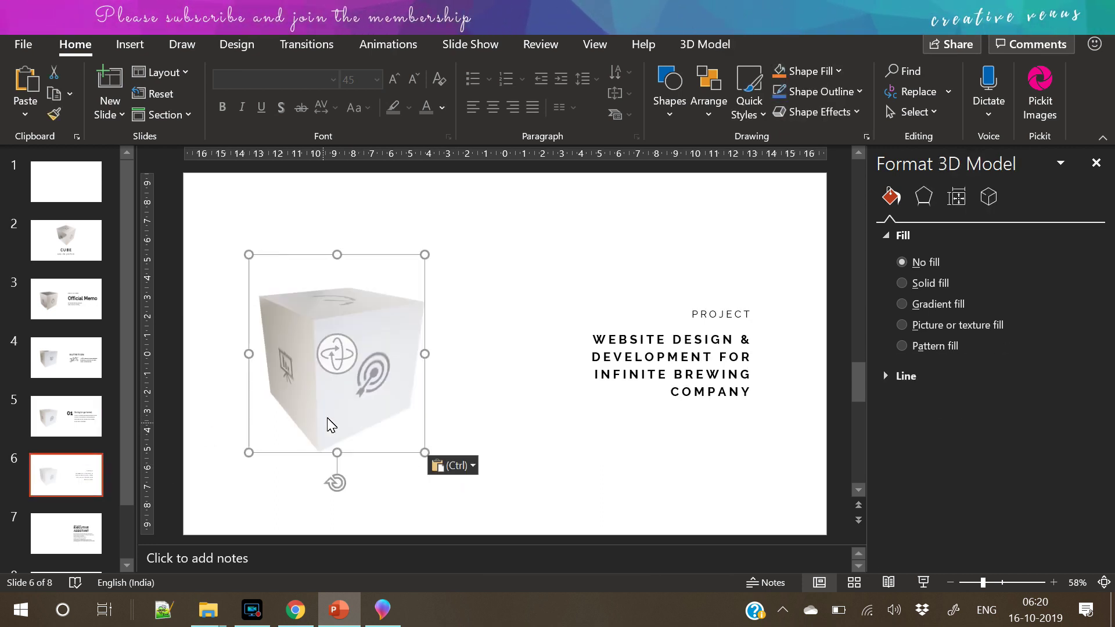
# Rotate the cube on slide 6 in 3D so the gauge icon stands upright on the front face
pyautogui.moveTo(341, 357); pyautogui.dragTo(428, 504)
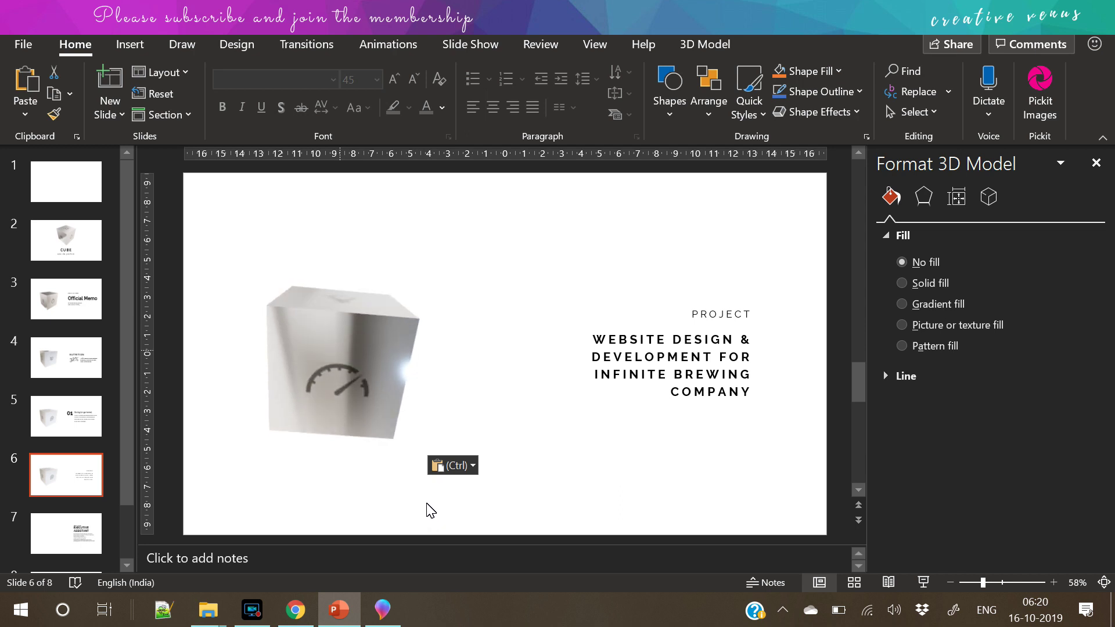
pyautogui.moveTo(355, 357); pyautogui.dragTo(340, 350)
pyautogui.moveTo(362, 410); pyautogui.dragTo(388, 410)
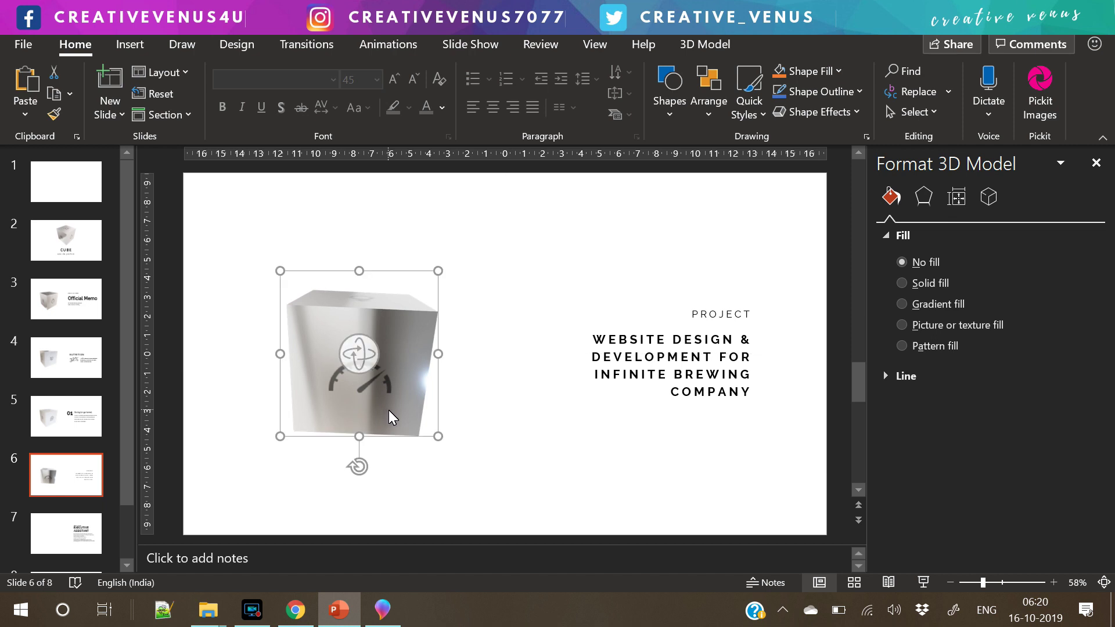
# Move the project text block on slide 6 closer to the cube
pyautogui.click(595, 390)
pyautogui.moveTo(598, 407); pyautogui.dragTo(545, 411)
pyautogui.click(544, 458)
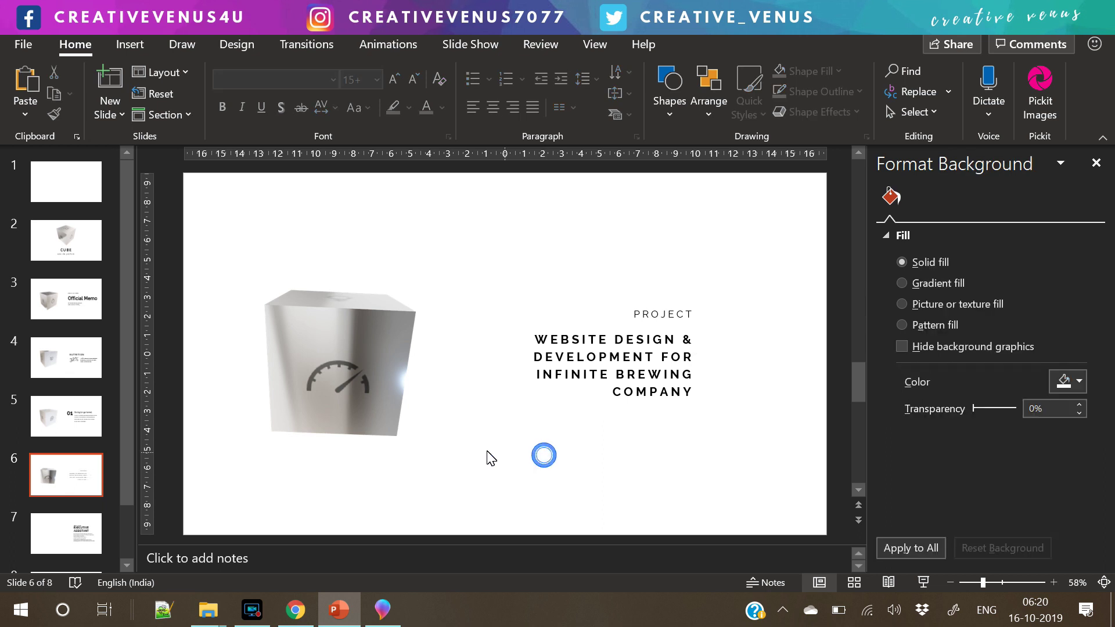
pyautogui.click(385, 421)
pyautogui.click(436, 448)
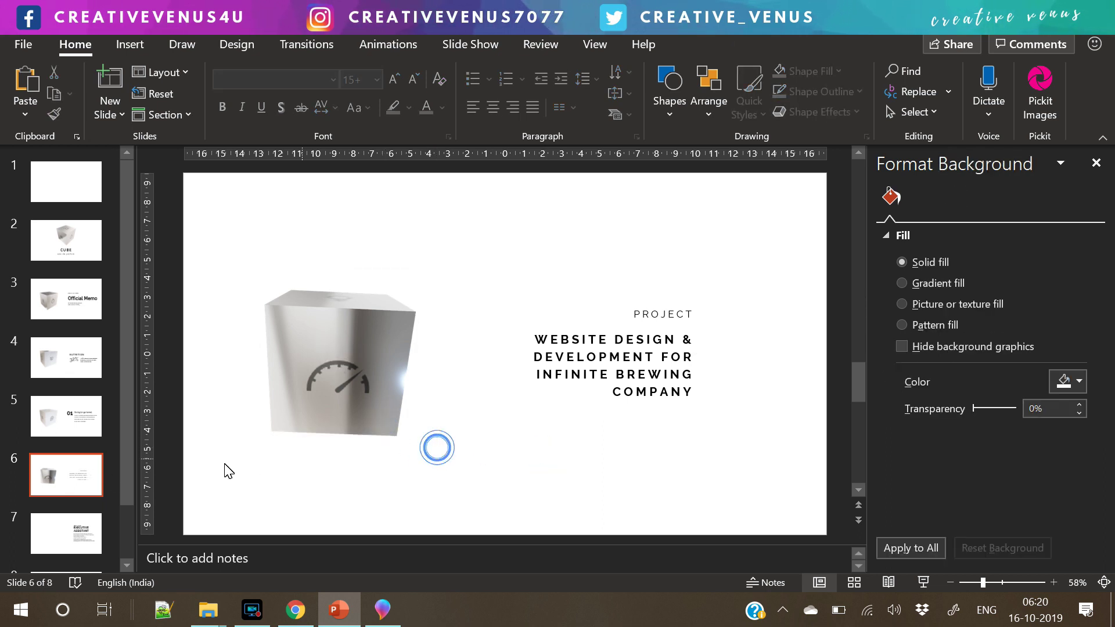
# Copy the slide 6 cube onto slide 7, the Executive Assistant slide, and rotate it in 3D so the light bulb faces front
pyautogui.click(56, 488)
pyautogui.click(341, 374)
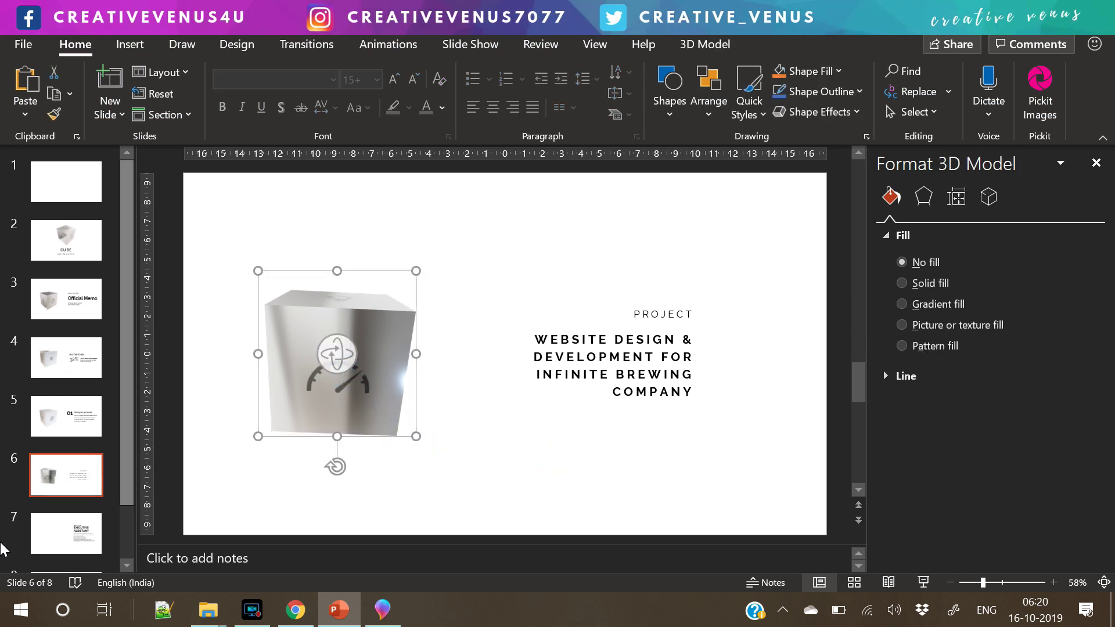
pyautogui.click(72, 532)
pyautogui.hotkey('ctrl', 'v')
pyautogui.moveTo(335, 361); pyautogui.dragTo(306, 490)
# Go through slides 3 to 8 in order to review the cube's position and rotation on each one
pyautogui.click(52, 310)
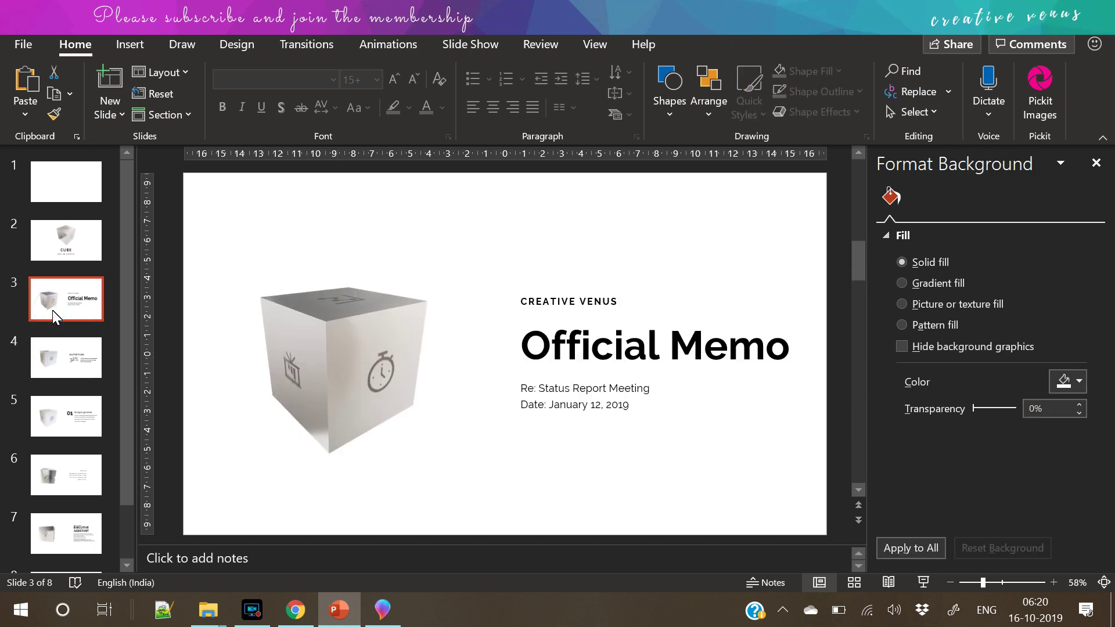
pyautogui.press('Down')
pyautogui.press('Down')
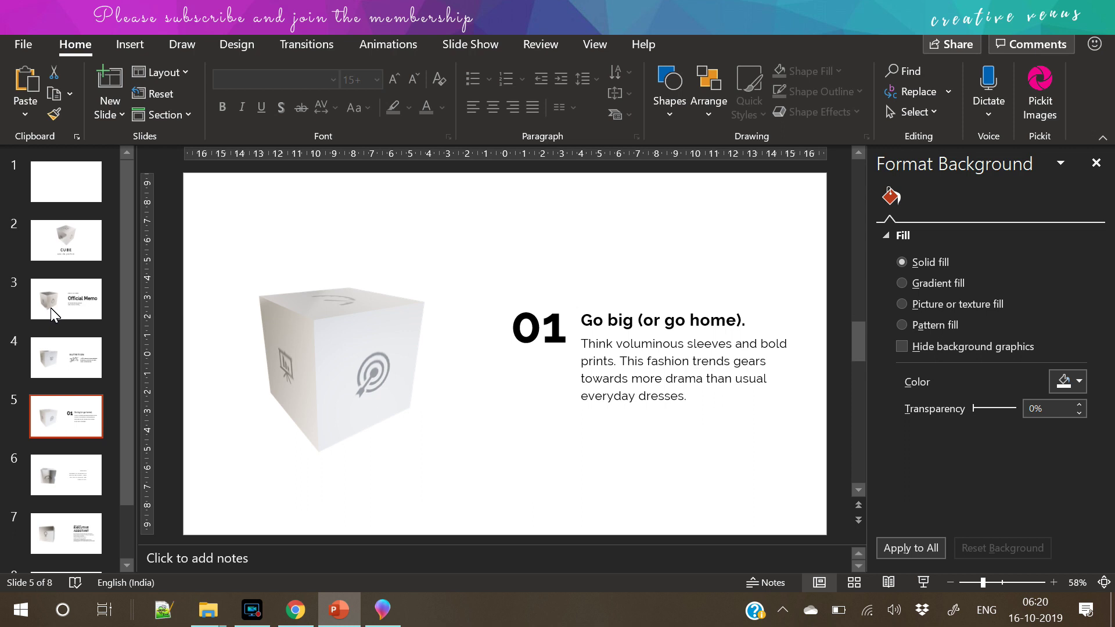
pyautogui.press('Down')
pyautogui.press('Down')
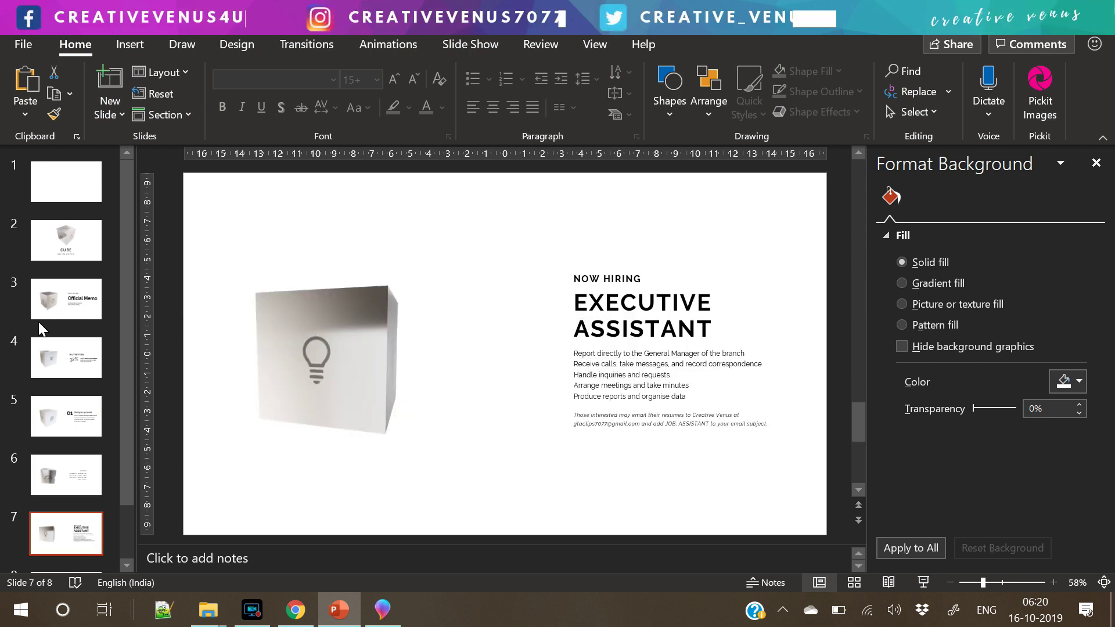
pyautogui.press('Down')
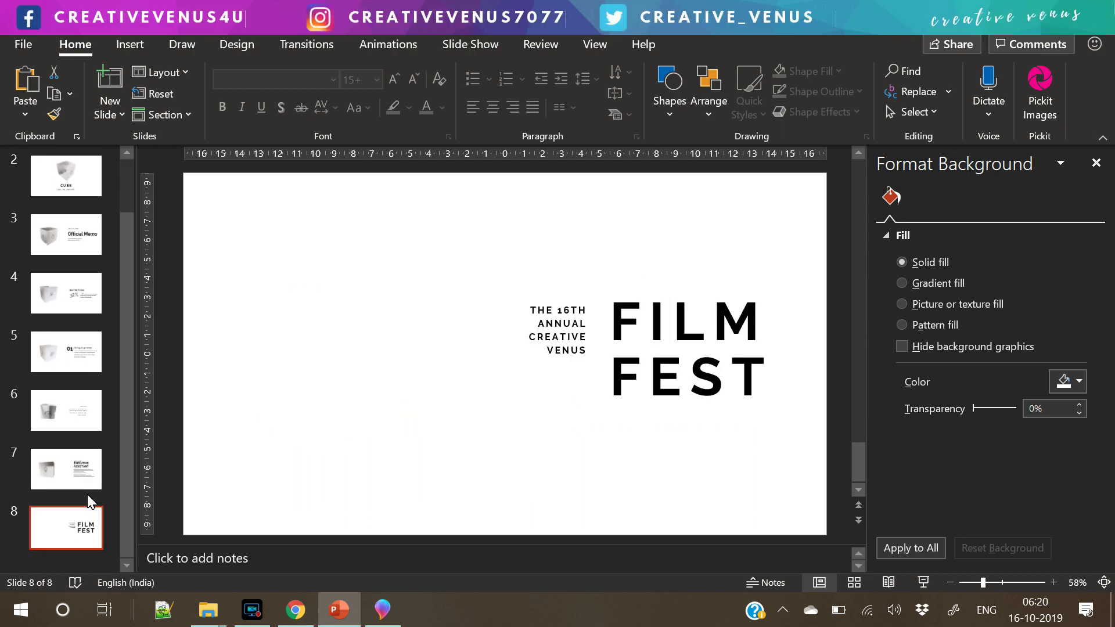
# Copy the cube from slide 7 and paste it onto slide 8, the Film Fest slide
pyautogui.click(84, 480)
pyautogui.click(284, 379)
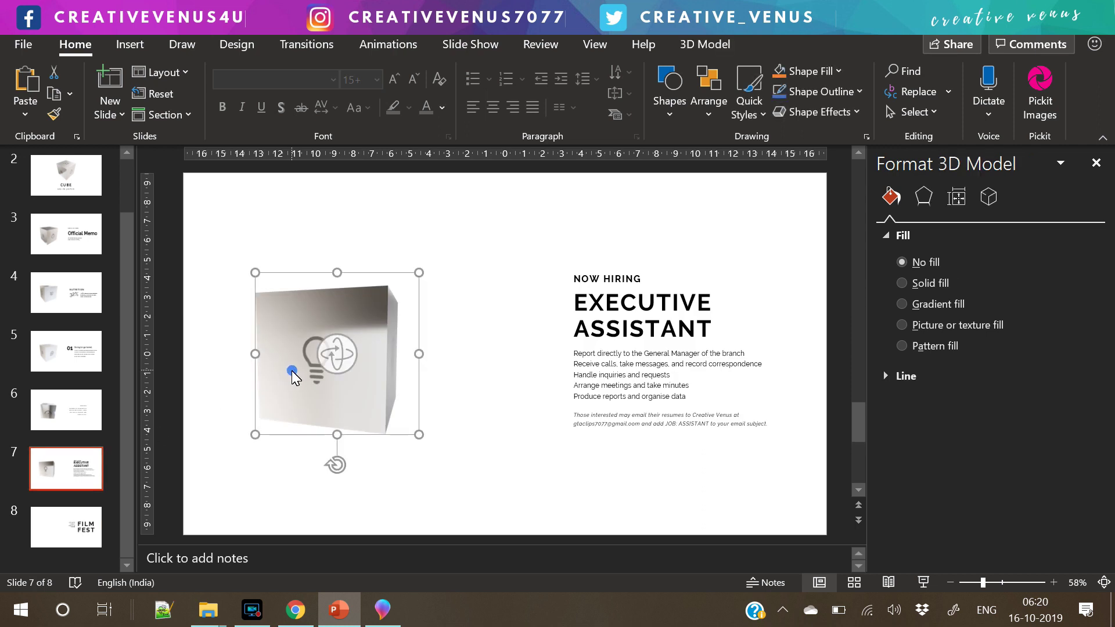
pyautogui.hotkey('ctrl', 'c')
pyautogui.click(65, 532)
pyautogui.hotkey('ctrl', 'v')
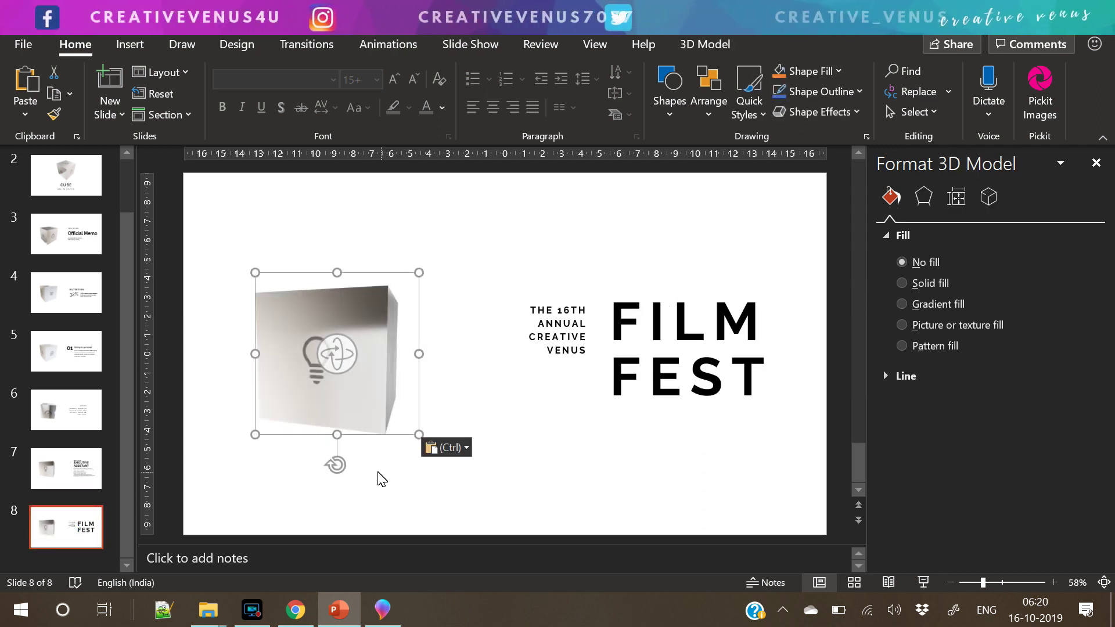
# Rotate the Film Fest cube in 3D to a tilted pose with the line chart icon on the front face
pyautogui.moveTo(336, 365); pyautogui.dragTo(368, 522)
pyautogui.moveTo(341, 363); pyautogui.dragTo(360, 387)
pyautogui.click(449, 446)
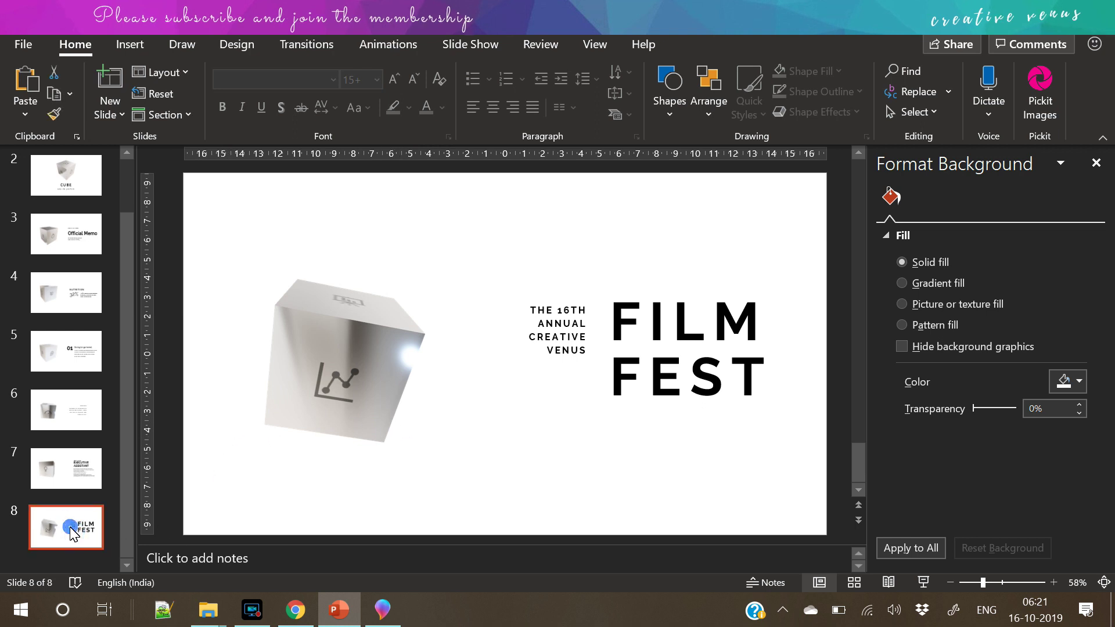
# Add a blank slide 9 after the Film Fest slide and paste the Film Fest cube onto it
pyautogui.press('Return')
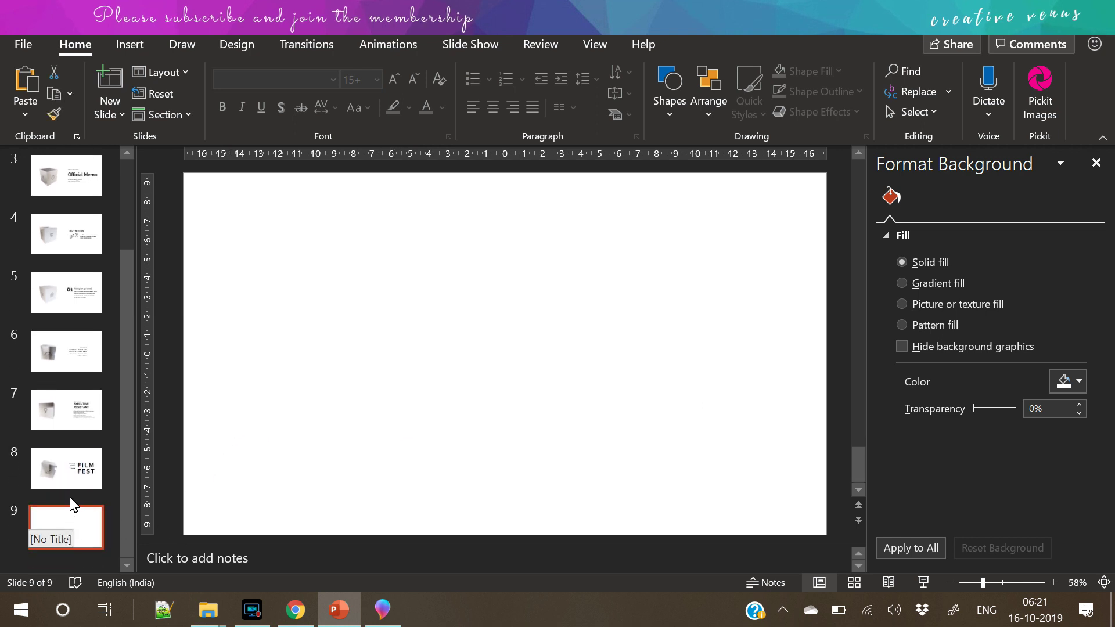
pyautogui.click(343, 346)
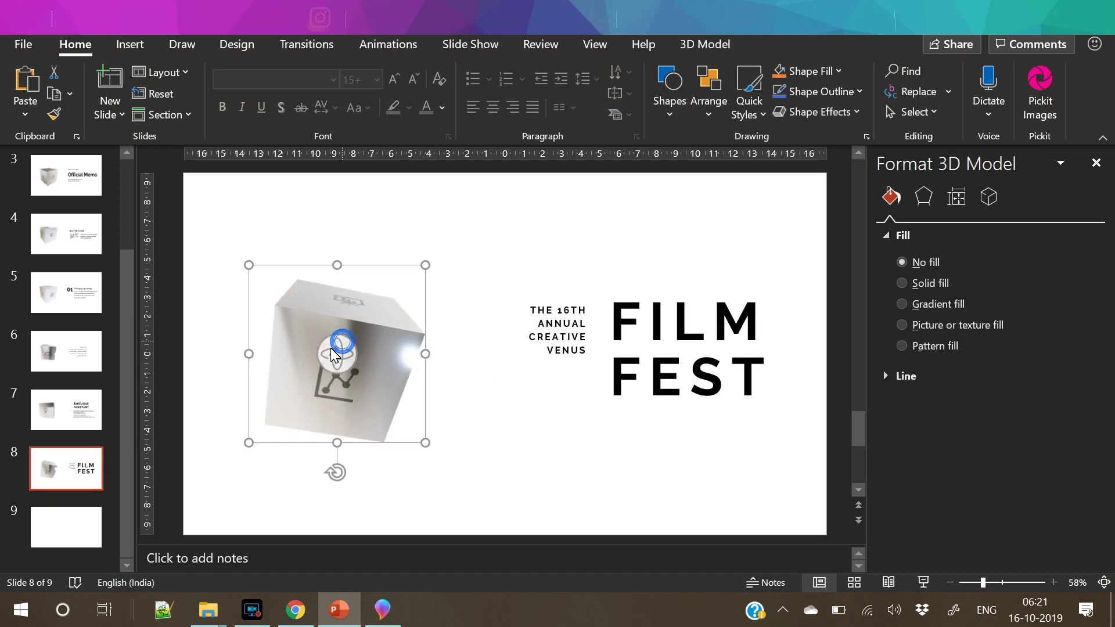
pyautogui.click(78, 517)
pyautogui.hotkey('ctrl', 'v')
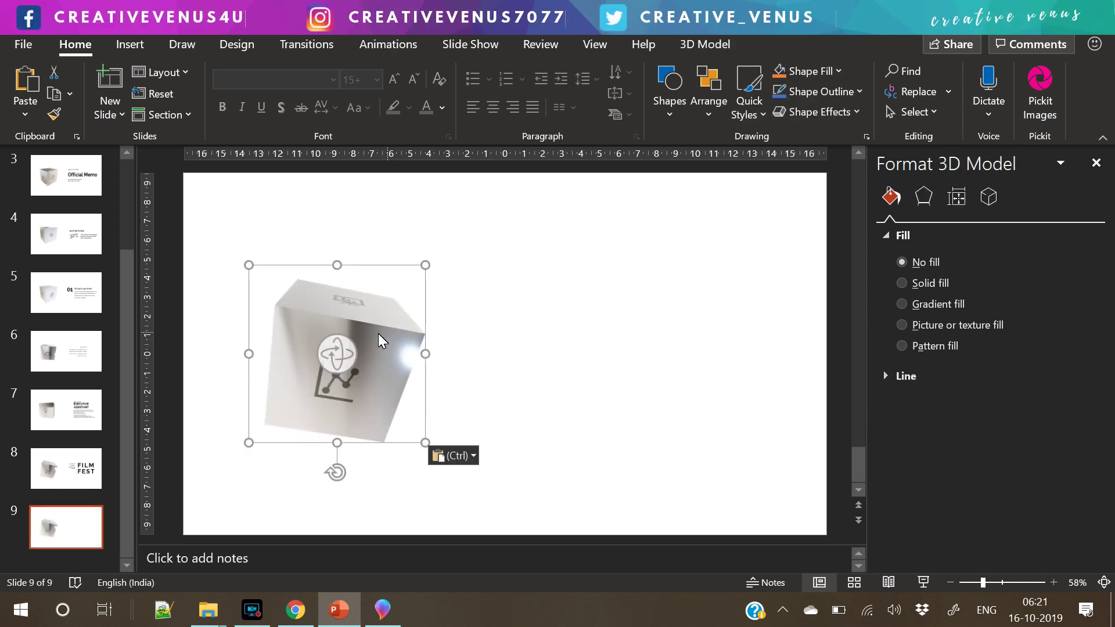
# Centre the cube horizontally in the upper part of slide 9 and rotate it corner-on, showing the presentation board, target and line chart faces
pyautogui.moveTo(361, 311); pyautogui.dragTo(534, 256)
pyautogui.moveTo(500, 314); pyautogui.dragTo(409, 354)
pyautogui.moveTo(546, 325); pyautogui.dragTo(546, 350)
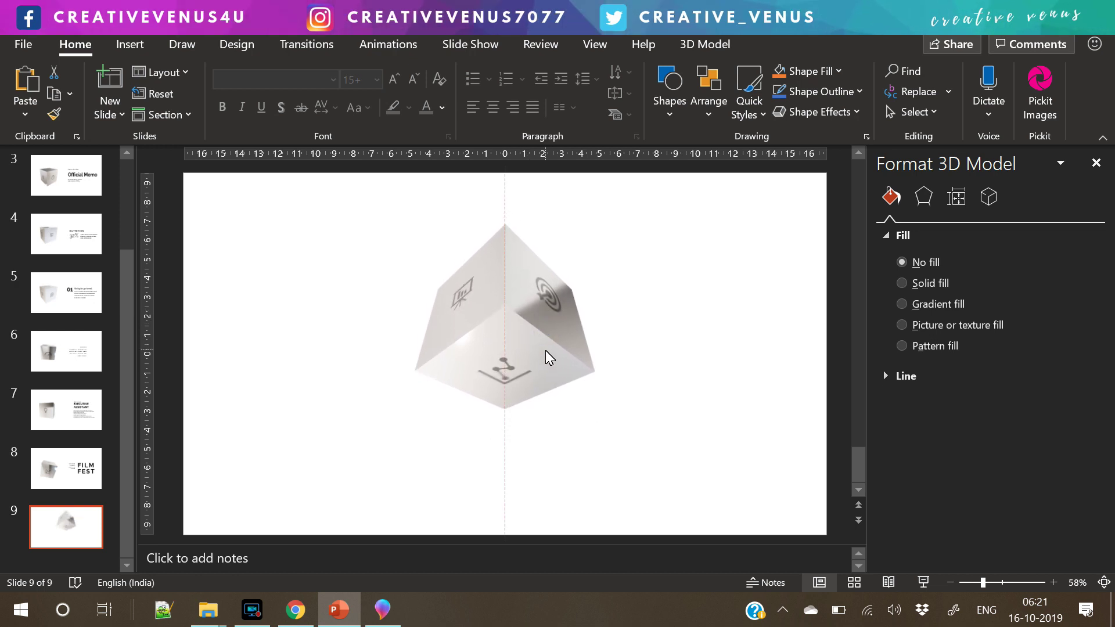
pyautogui.click(675, 463)
# Copy the grouped "CUBE" and "eau de parfum" text from slide 2 and paste it below the cube on slide 9
pyautogui.scroll(3, 70, 349)
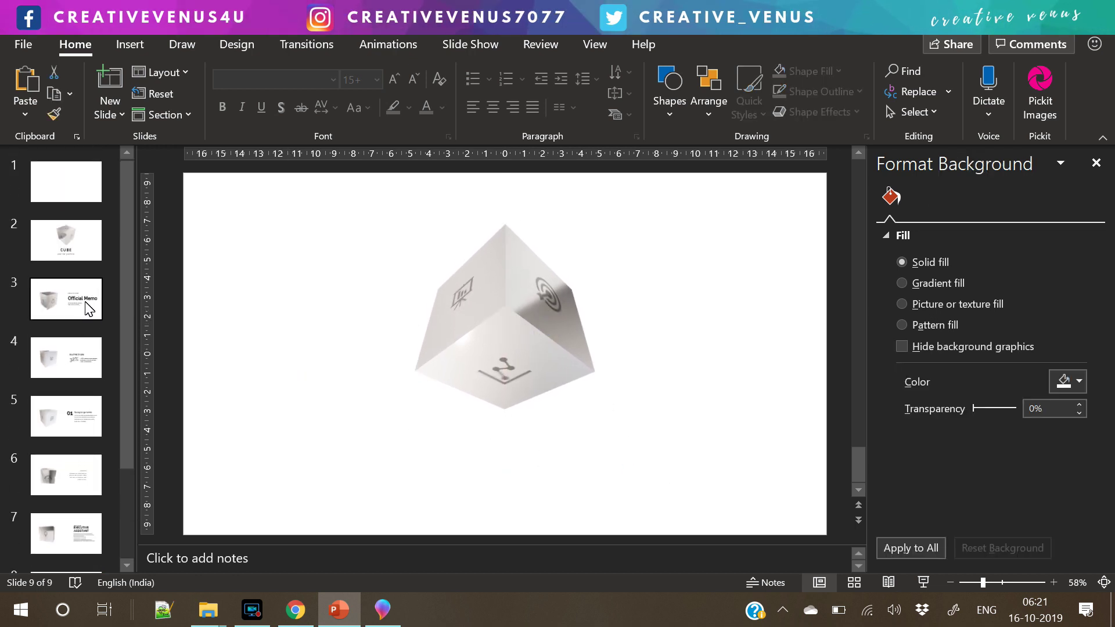
pyautogui.click(60, 247)
pyautogui.click(488, 440)
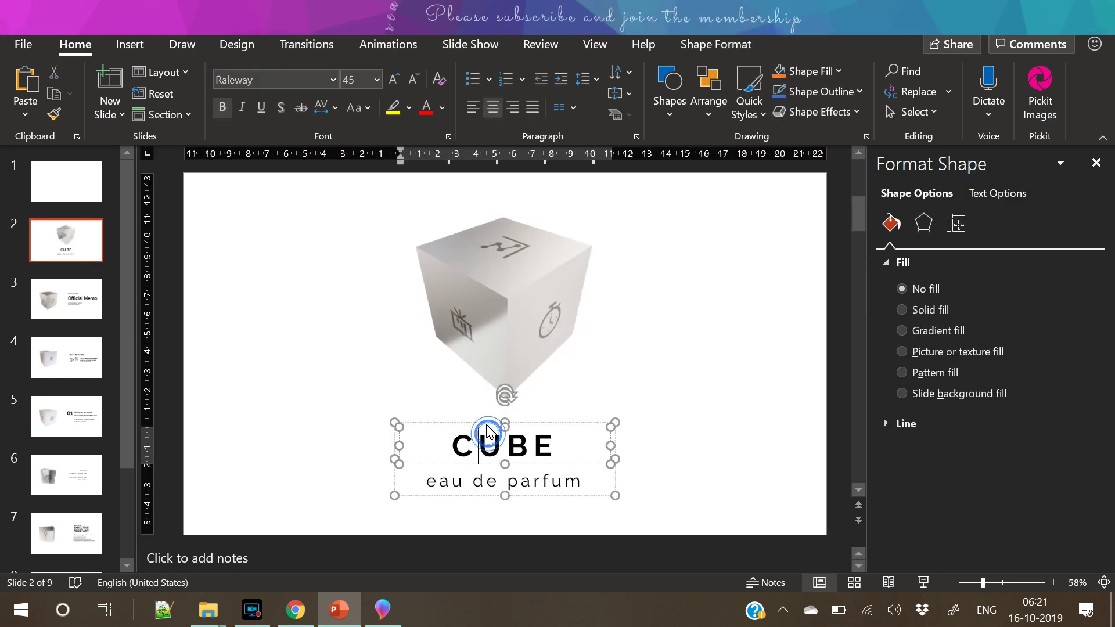
pyautogui.click(82, 487)
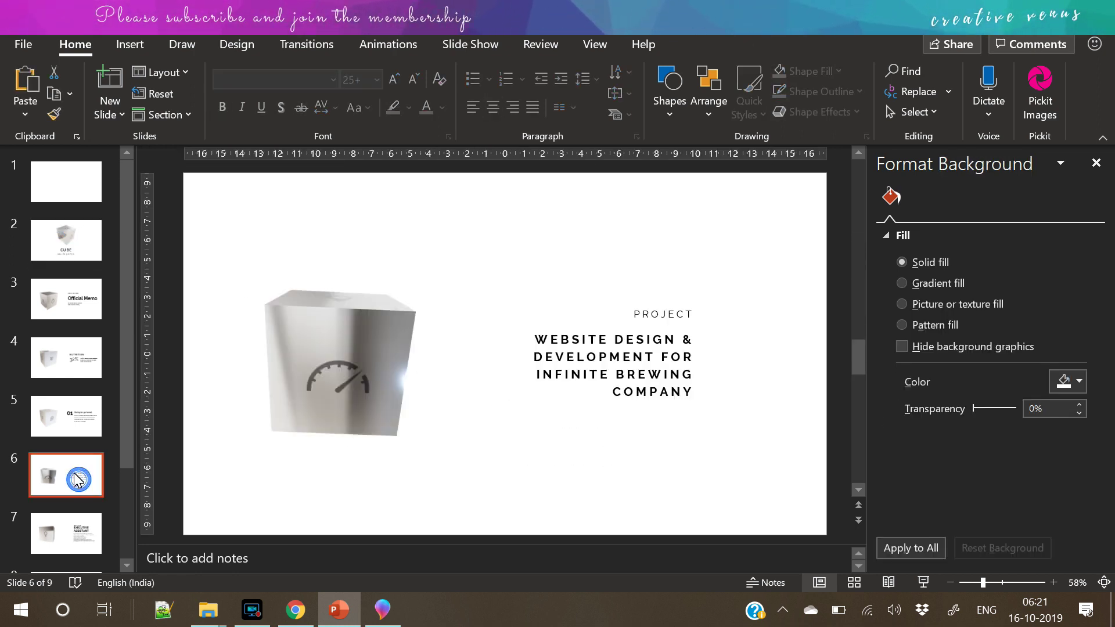
pyautogui.scroll(-2, 61, 477)
pyautogui.click(68, 529)
pyautogui.hotkey('ctrl', 'v')
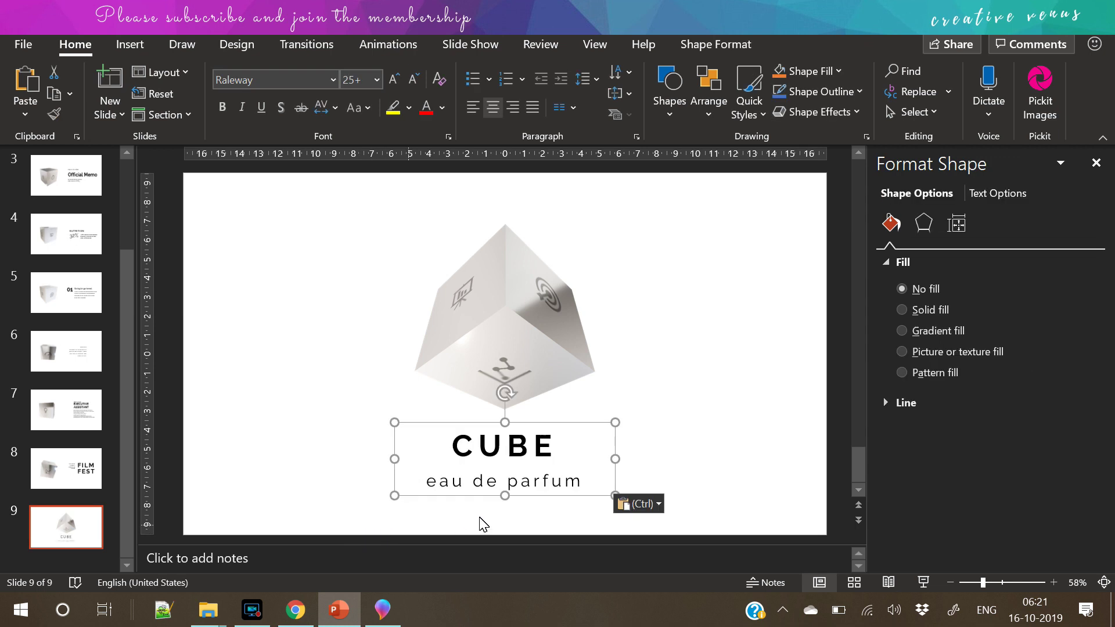
# Replace the "CUBE" title on slide 9 with "THANK YOU" and widen the text so it fits on one line
pyautogui.doubleClick(520, 447)
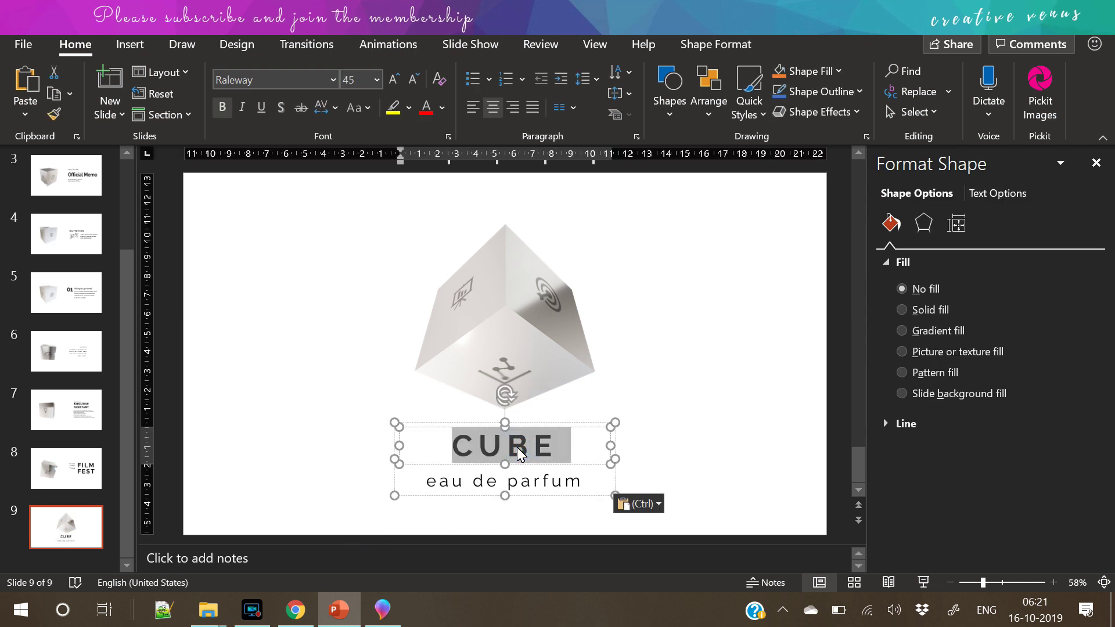
pyautogui.write('tHA')
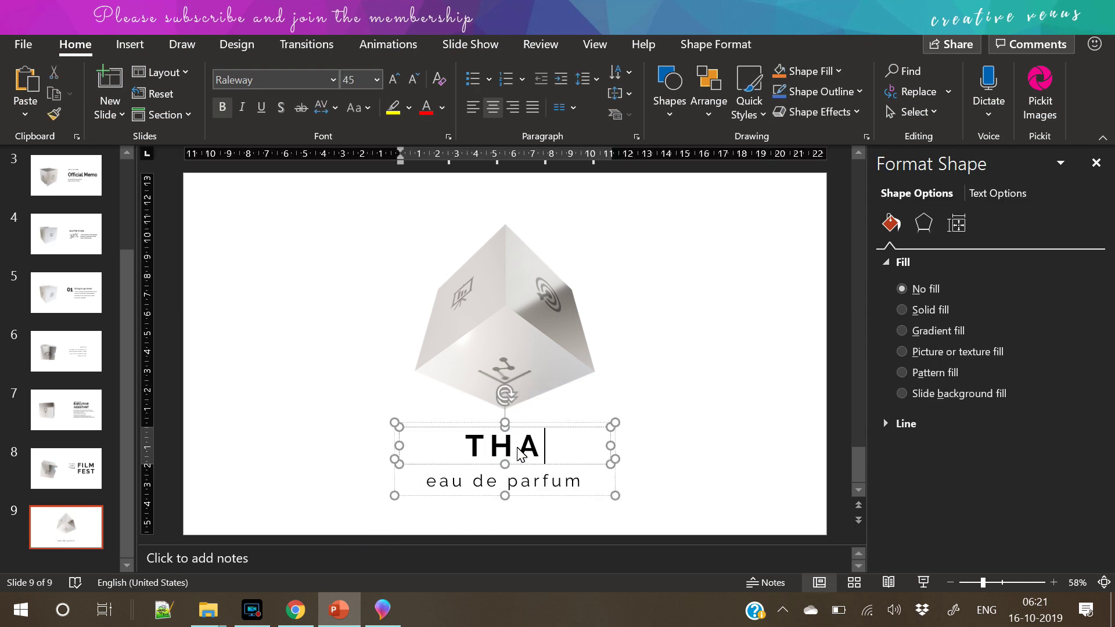
pyautogui.write('NK YOU')
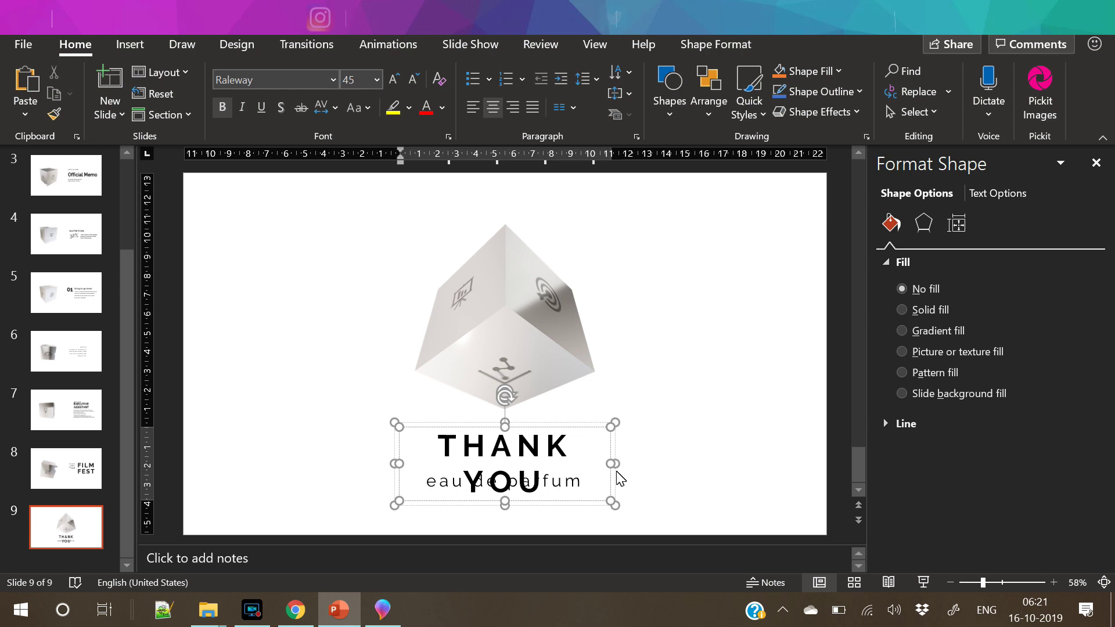
pyautogui.press('Escape')
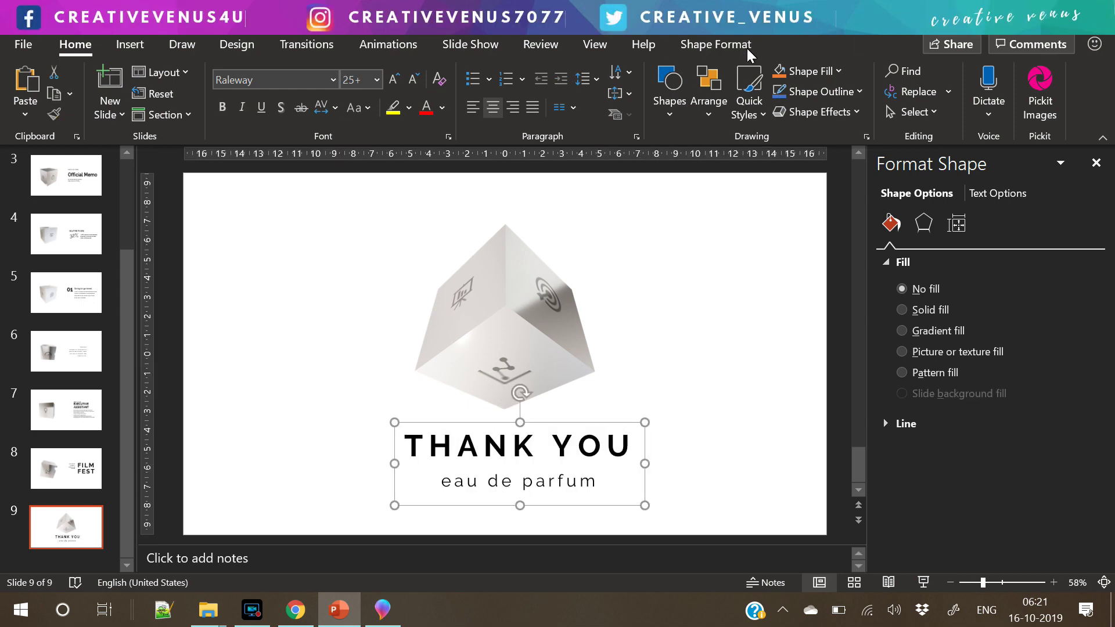
# Align the "THANK YOU" text group to the horizontal centre of the slide
pyautogui.click(715, 44)
pyautogui.click(931, 72)
pyautogui.click(958, 122)
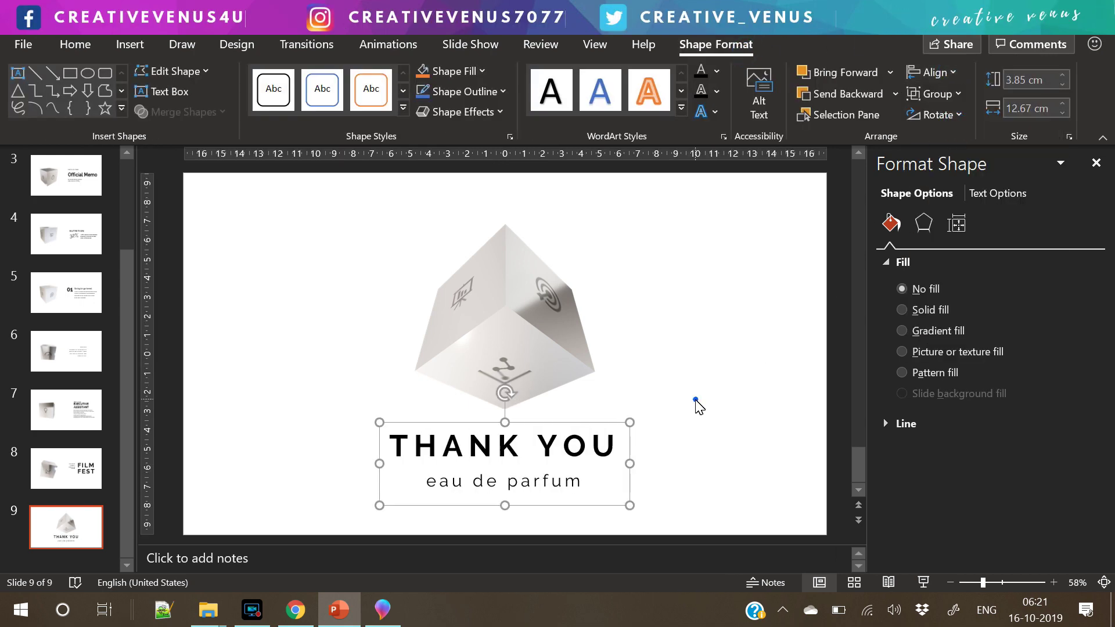
# Delete the blank first slide of the presentation
pyautogui.click(696, 399)
pyautogui.scroll(3, 58, 349)
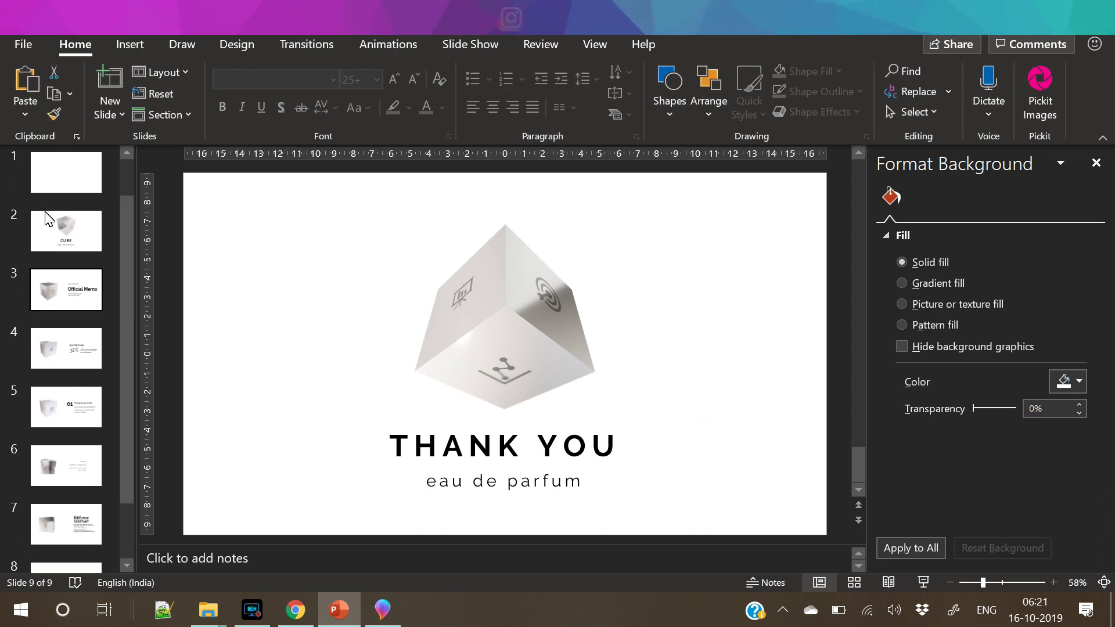
pyautogui.click(56, 244)
pyautogui.click(62, 171)
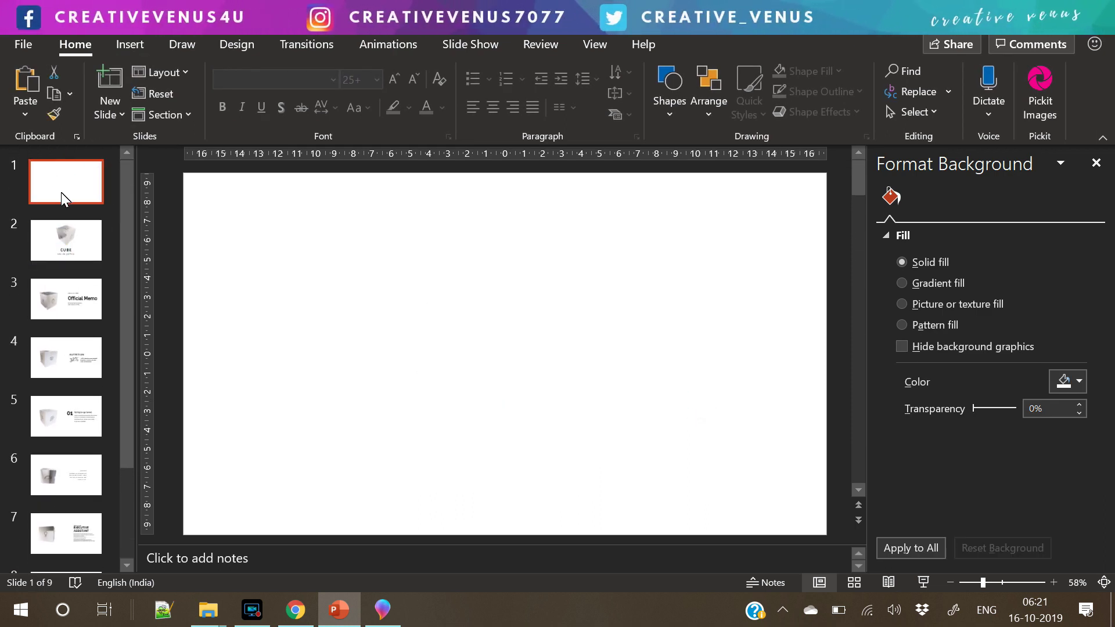
pyautogui.press('Delete')
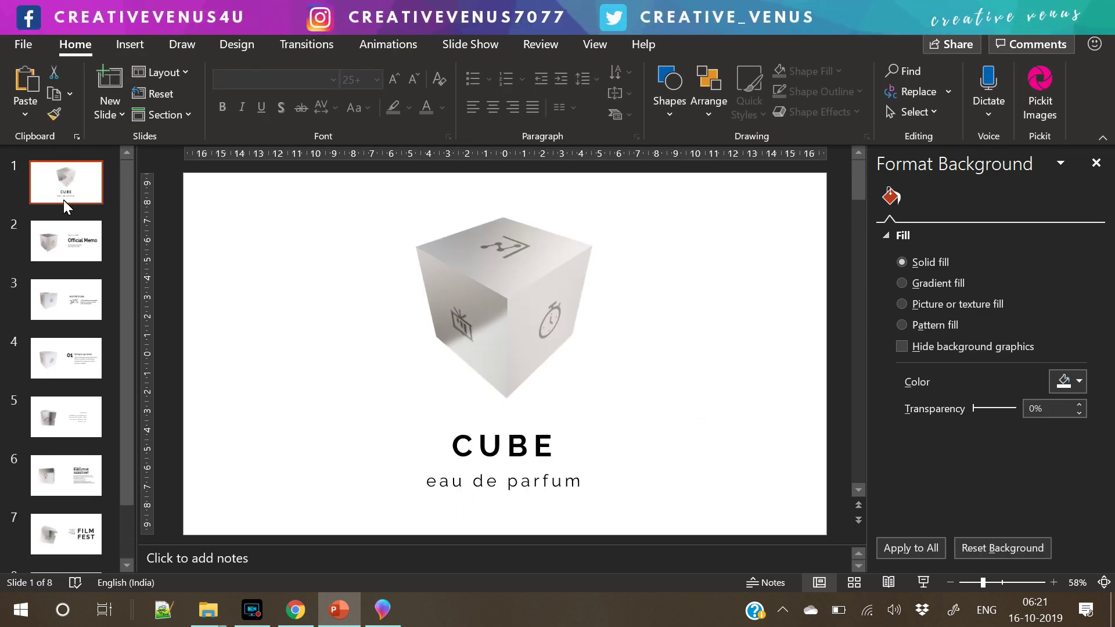
# Recolour the whole "CUBE" and "eau de parfum" text group on slide 1 with the darkest grey shade of White, Background 1
pyautogui.click(463, 446)
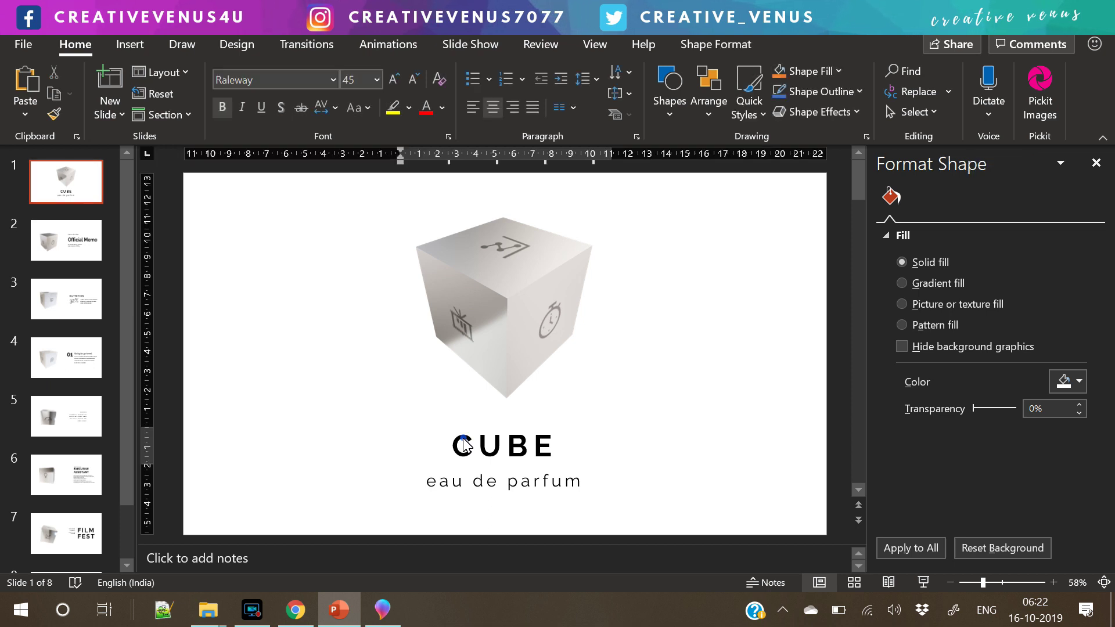
pyautogui.click(442, 108)
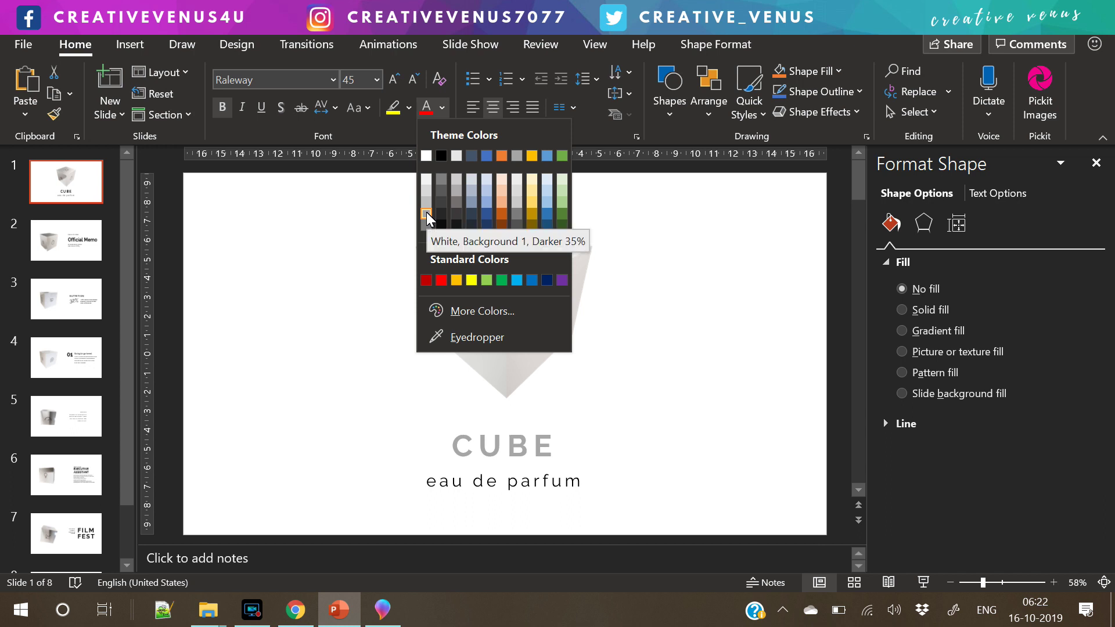
pyautogui.click(566, 428)
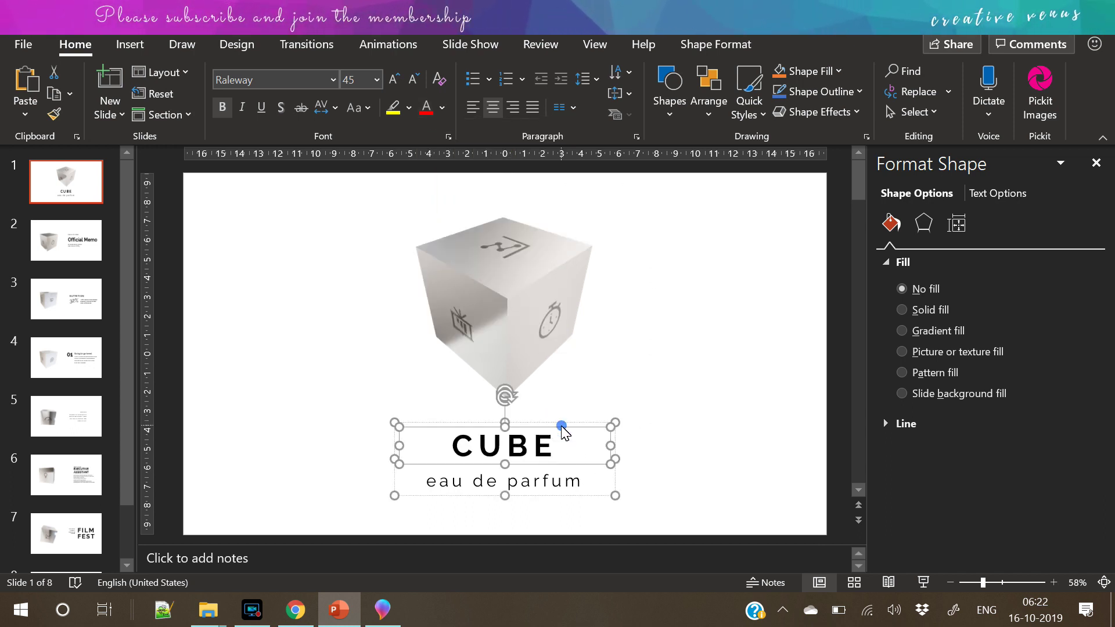
pyautogui.click(561, 427)
pyautogui.click(442, 112)
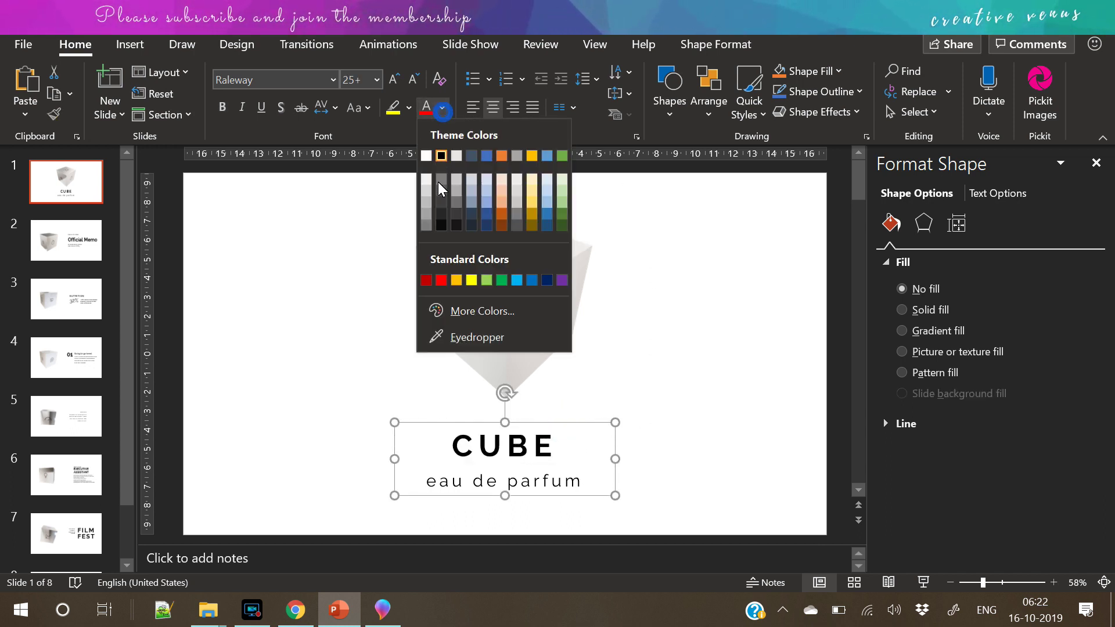
pyautogui.click(426, 226)
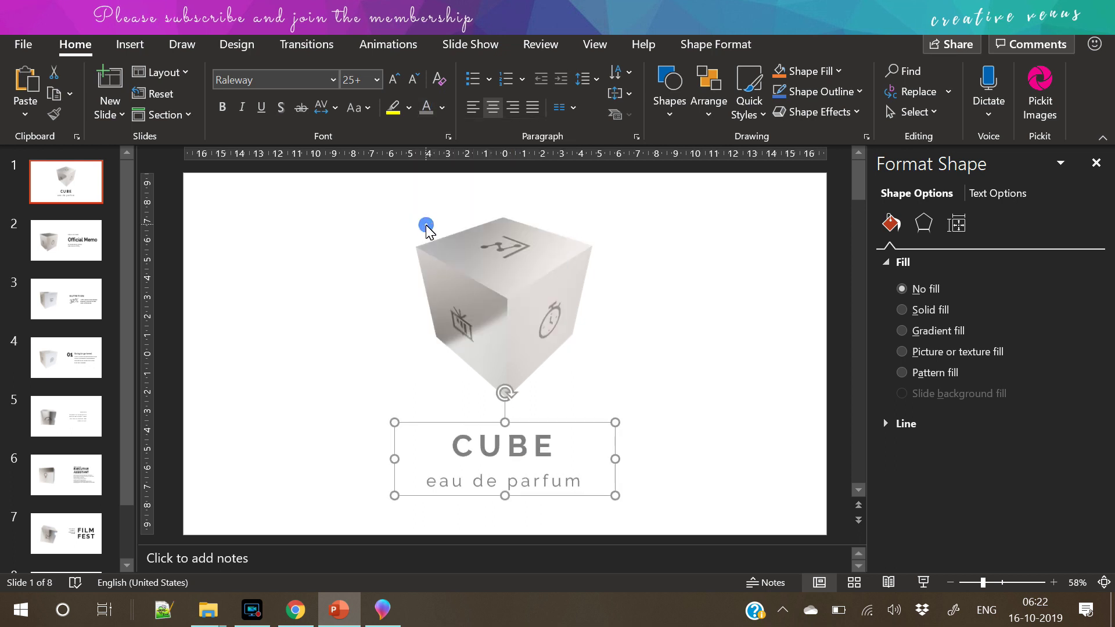
# Apply the same dark grey font colour to the "Official Memo" text group on slide 2 and the "NUTRITION" group on slide 3
pyautogui.click(67, 246)
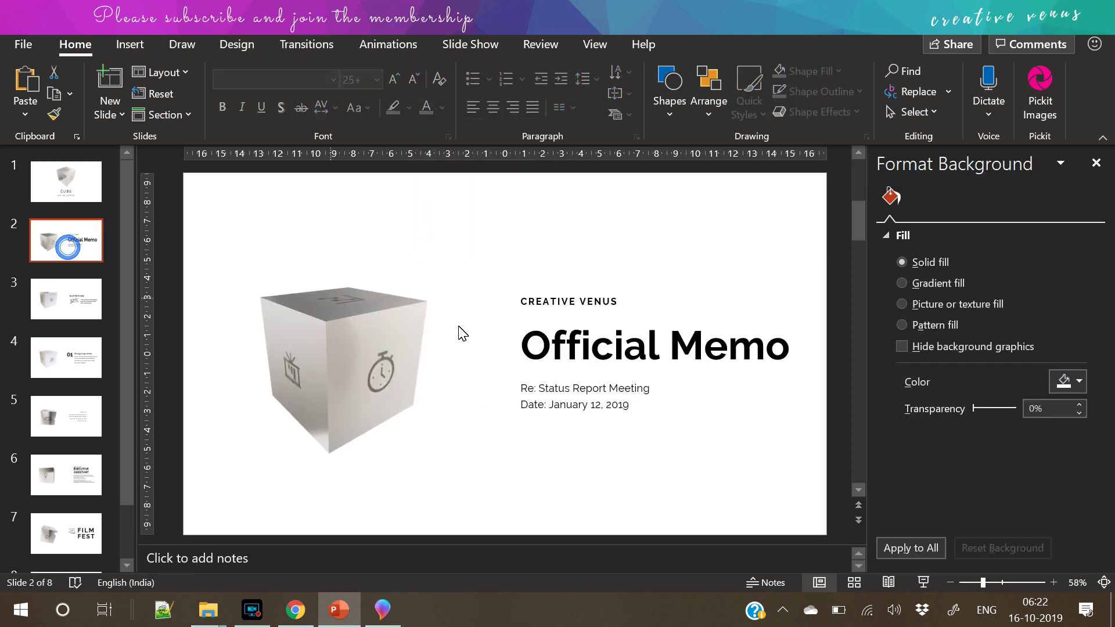
pyautogui.click(564, 301)
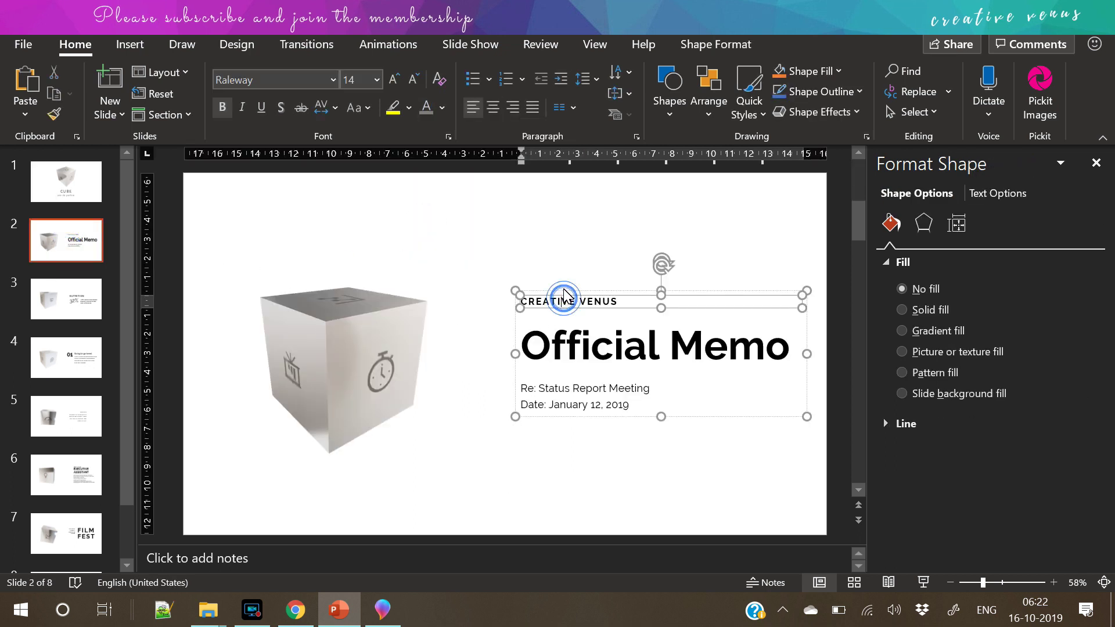
pyautogui.click(426, 108)
pyautogui.click(59, 305)
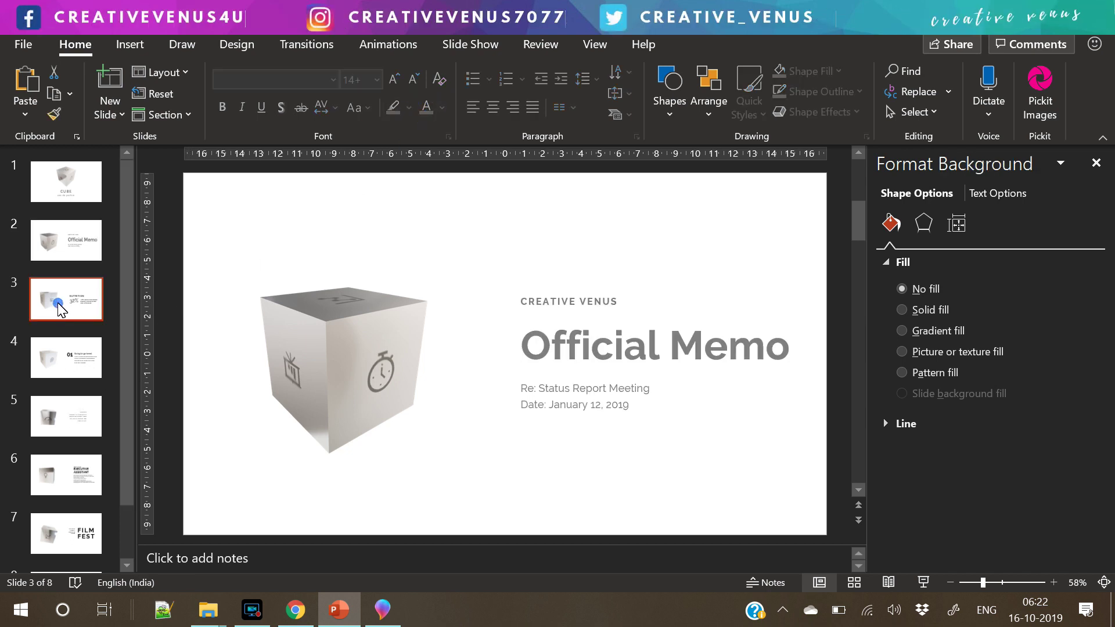
pyautogui.click(583, 319)
pyautogui.click(582, 308)
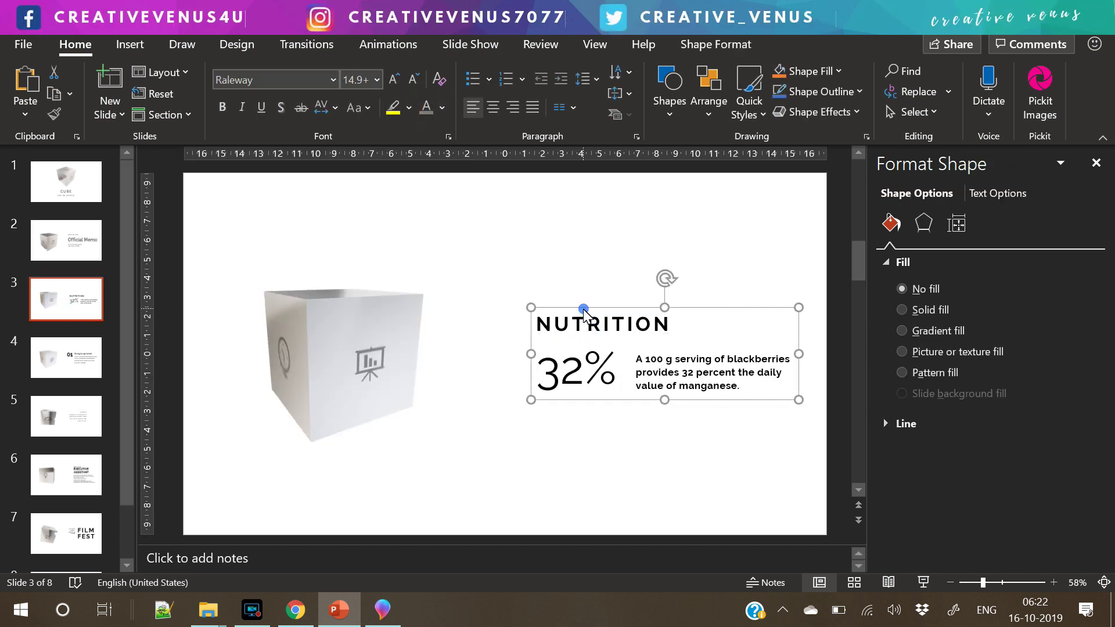
pyautogui.click(426, 108)
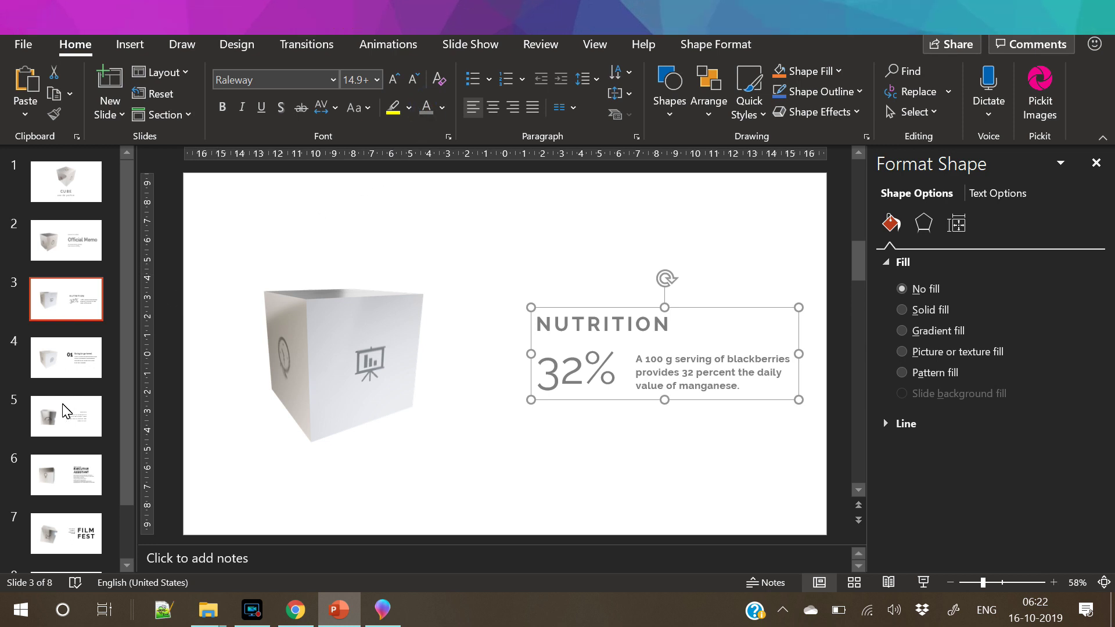
# Apply the same dark grey font colour to the "01" text group on slide 4 and the "PROJECT" text group on slide 5
pyautogui.click(69, 360)
pyautogui.click(623, 309)
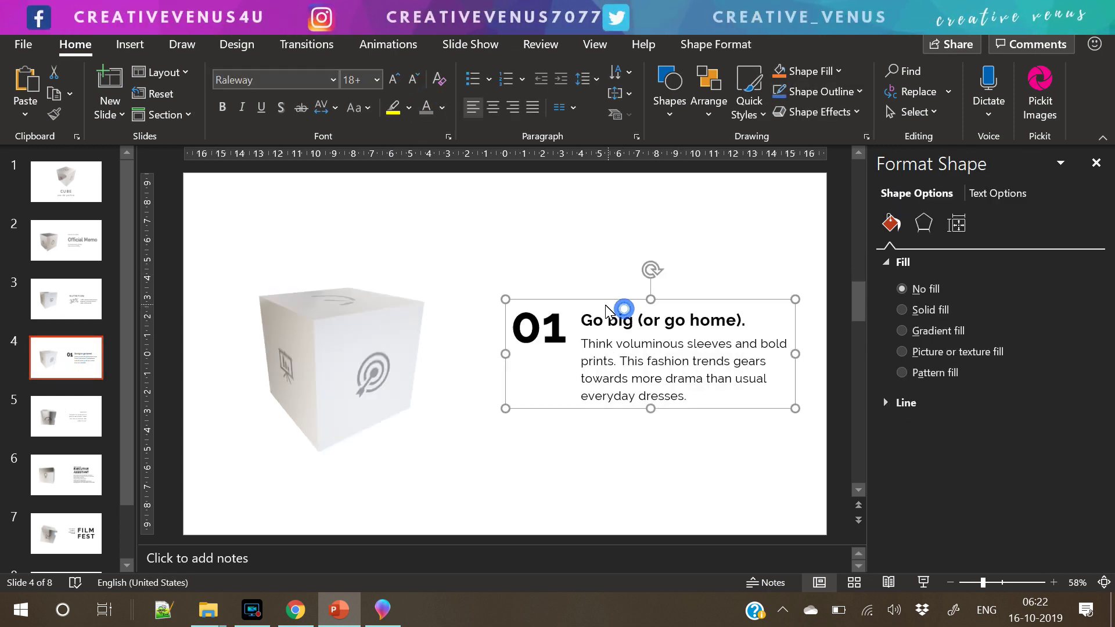
pyautogui.click(426, 108)
pyautogui.click(48, 426)
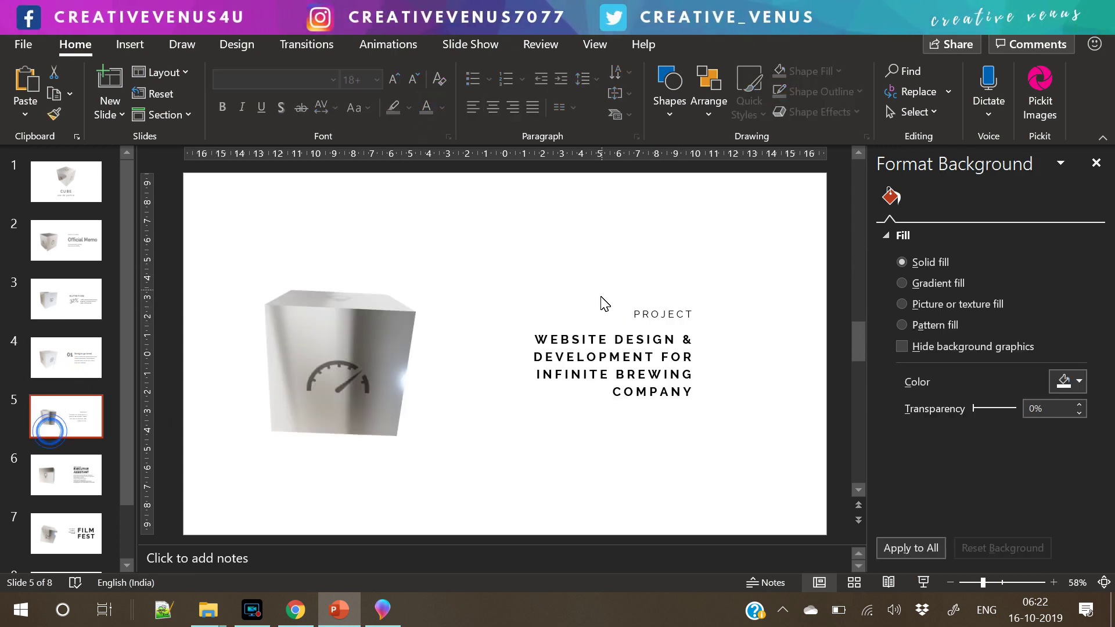
pyautogui.click(598, 307)
pyautogui.click(423, 109)
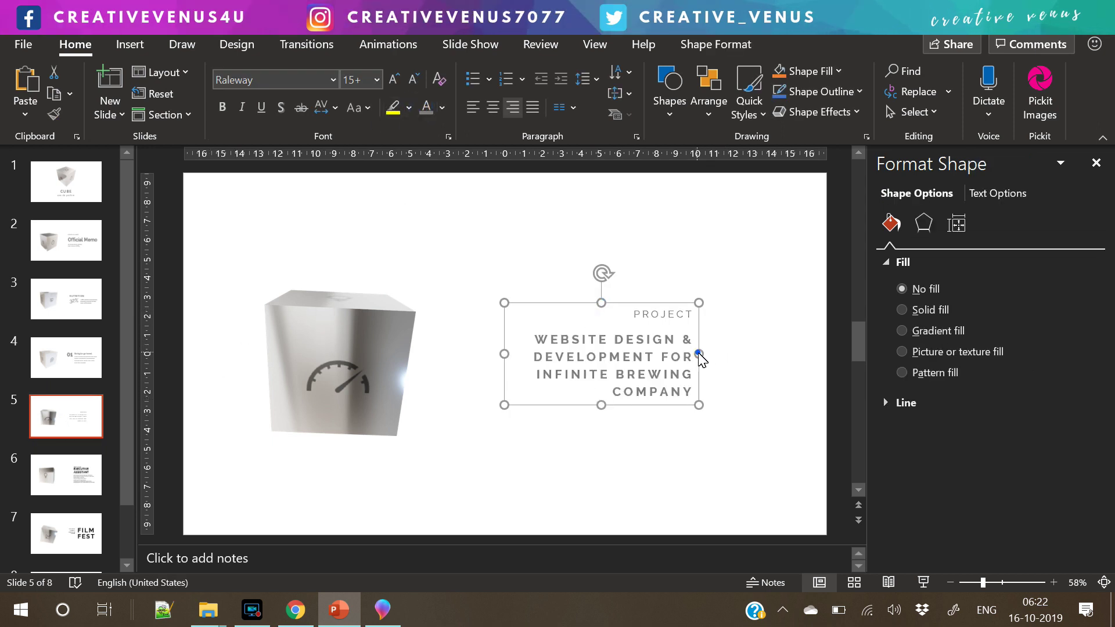
# Increase the font size of the "PROJECT" text group on slide 5 to 16+ and shift the group slightly to the right
pyautogui.moveTo(699, 353); pyautogui.dragTo(749, 356)
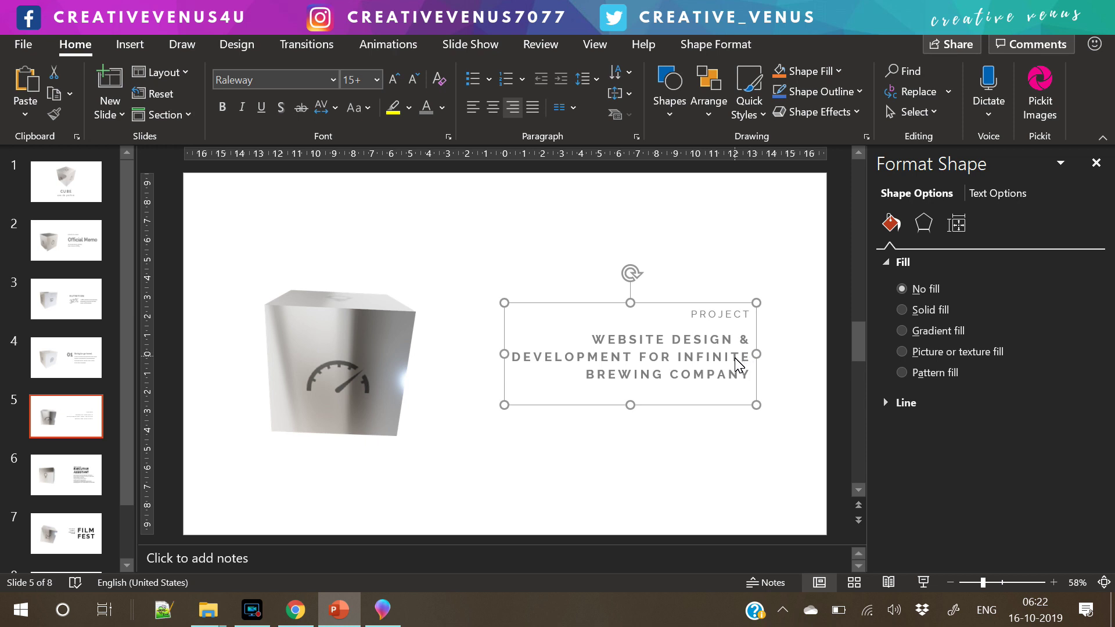
pyautogui.hotkey('ctrl', 'z')
pyautogui.click(398, 79)
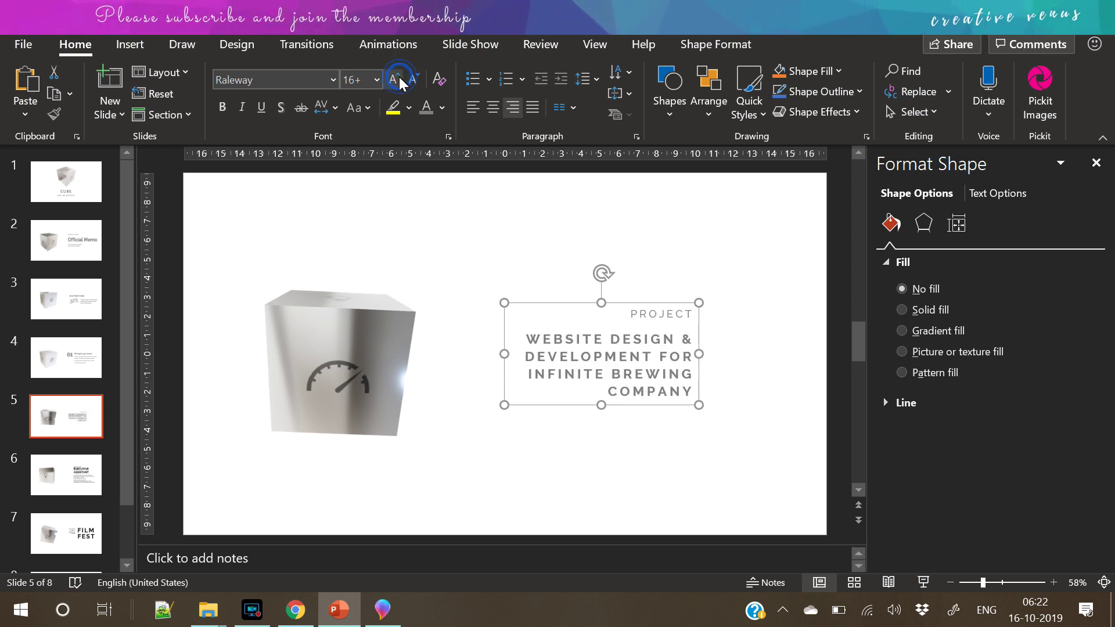
pyautogui.moveTo(646, 312); pyautogui.dragTo(680, 313)
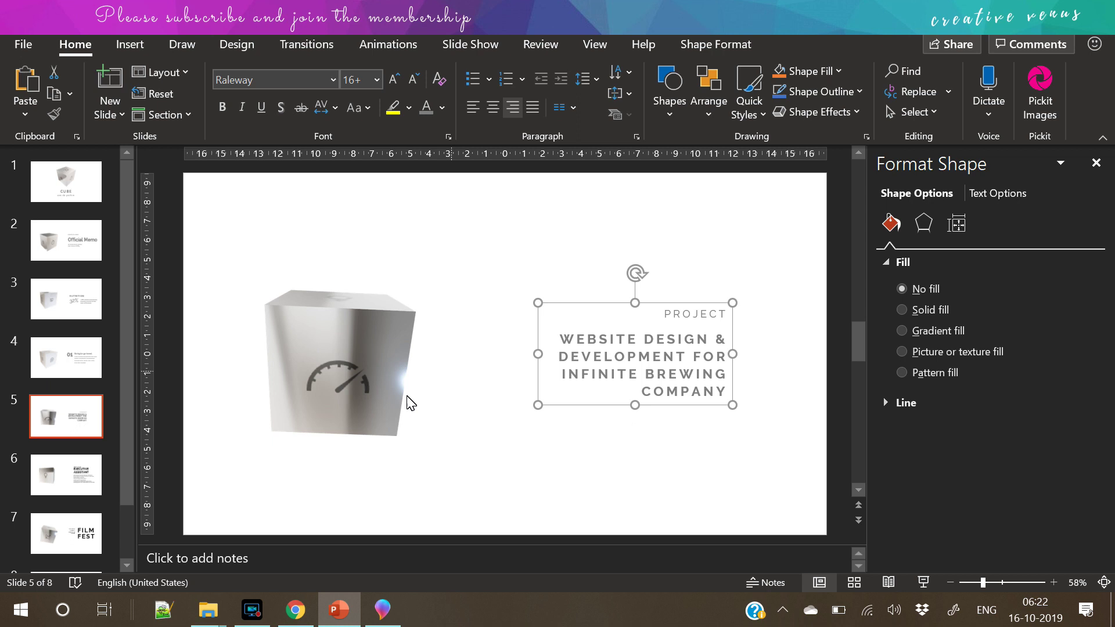
# Apply the dark grey font colour to the "EXECUTIVE ASSISTANT" text group on slide 6 and the "FILM FEST" group on slide 7
pyautogui.click(57, 483)
pyautogui.click(621, 284)
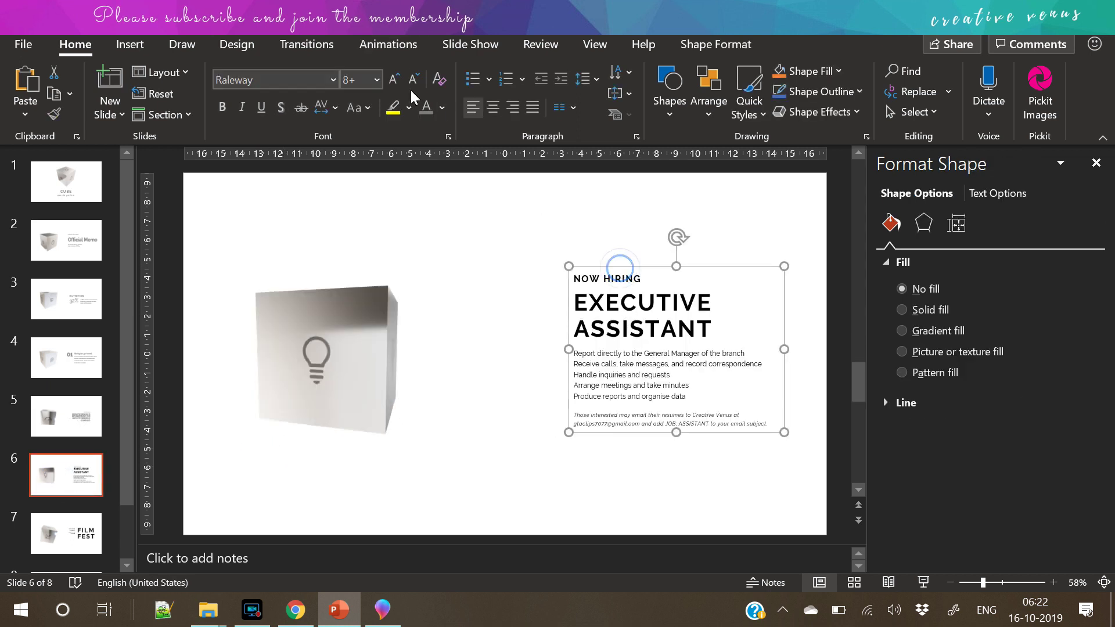
pyautogui.click(35, 531)
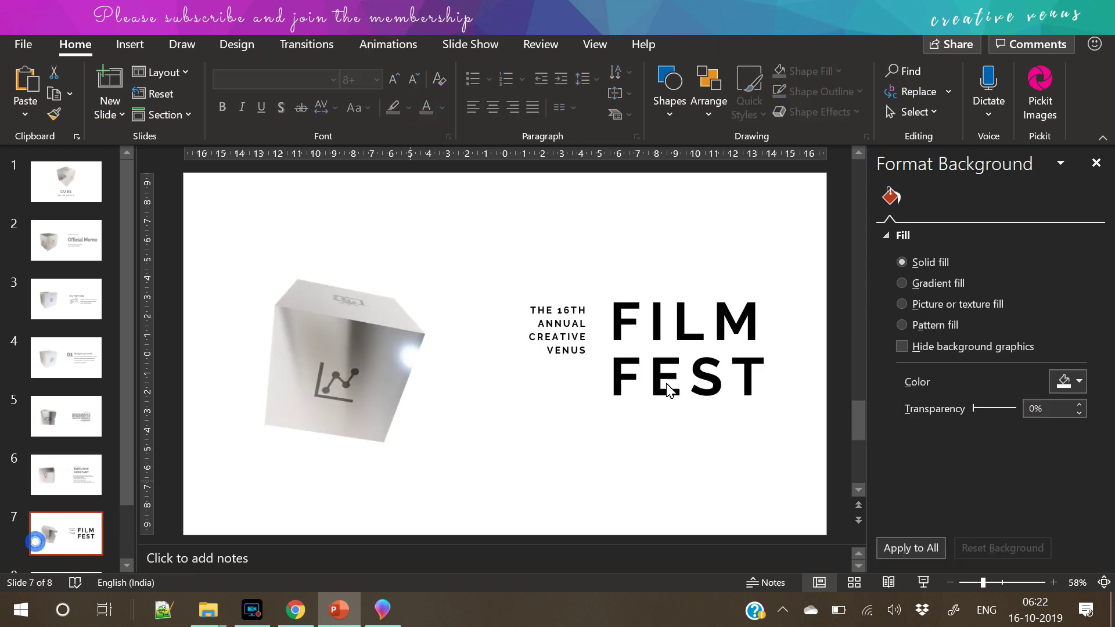
pyautogui.click(676, 295)
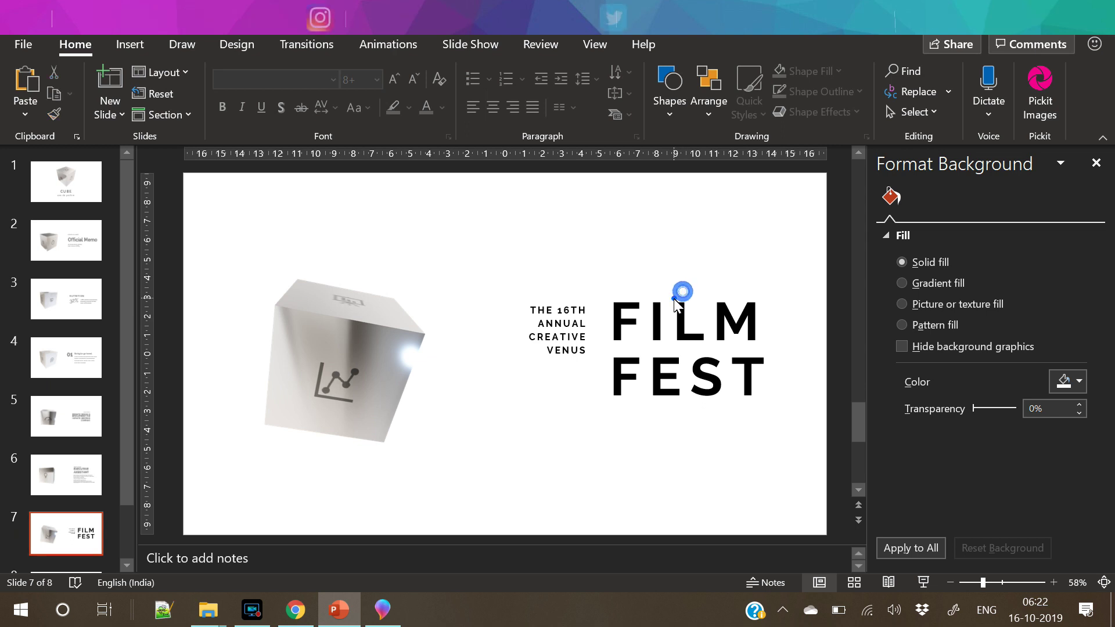
pyautogui.click(427, 108)
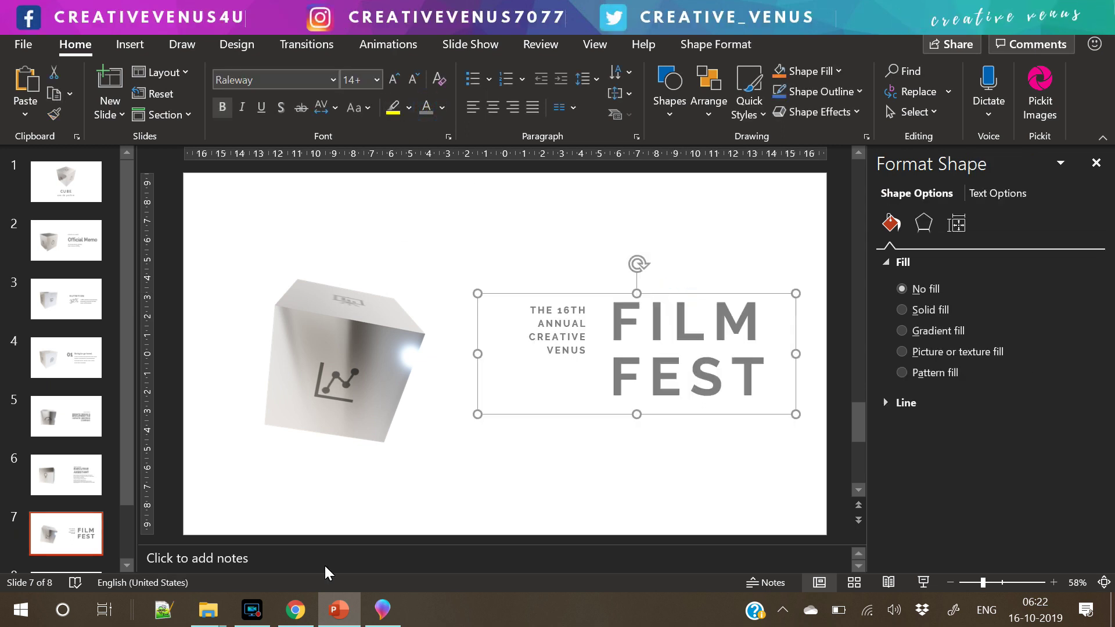
# Apply the dark grey font colour to the "THANK YOU" text group on slide 8
pyautogui.click(42, 548)
pyautogui.scroll(-3, 42, 548)
pyautogui.click(64, 535)
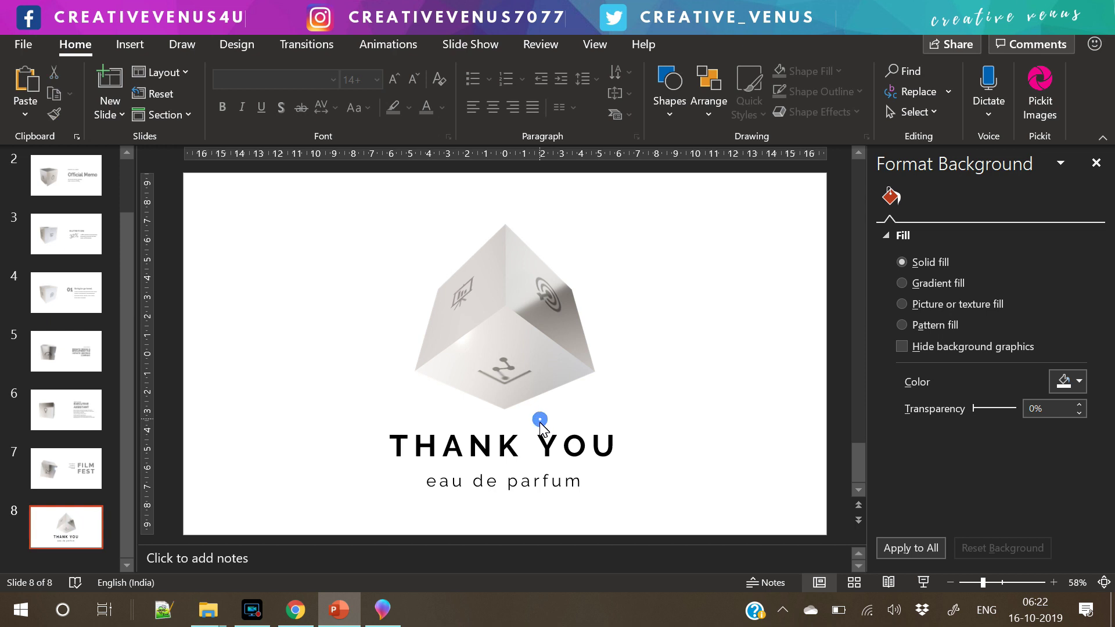
pyautogui.click(540, 427)
pyautogui.click(426, 108)
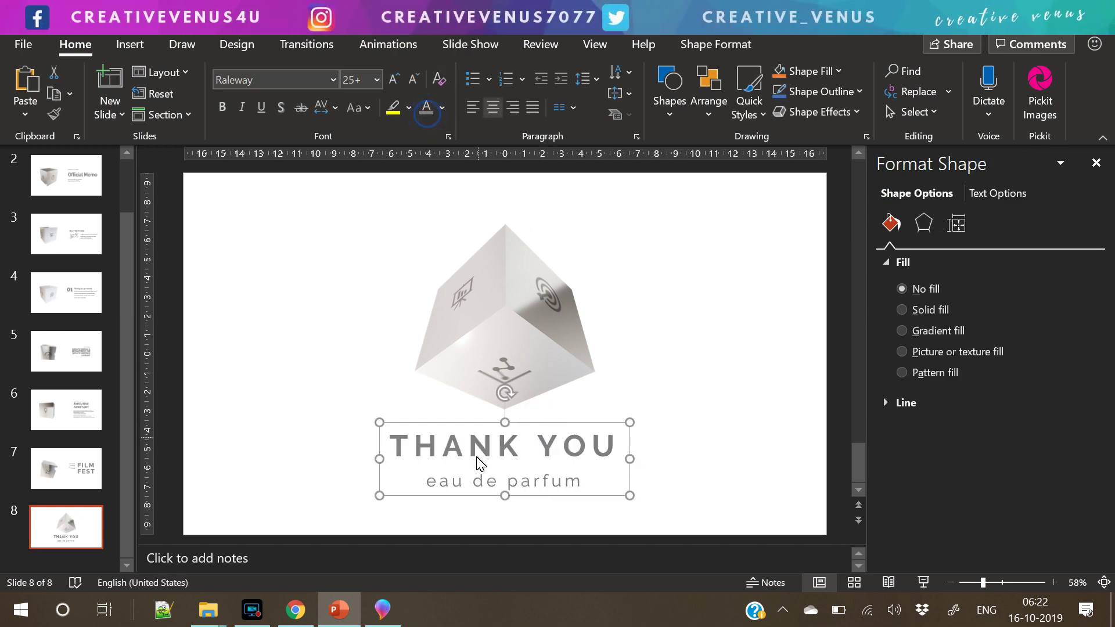
# Ungroup the "THANK YOU" text on slide 8 and the "FILM FEST" text on slide 7
pyautogui.rightClick(478, 425)
pyautogui.moveTo(526, 186)
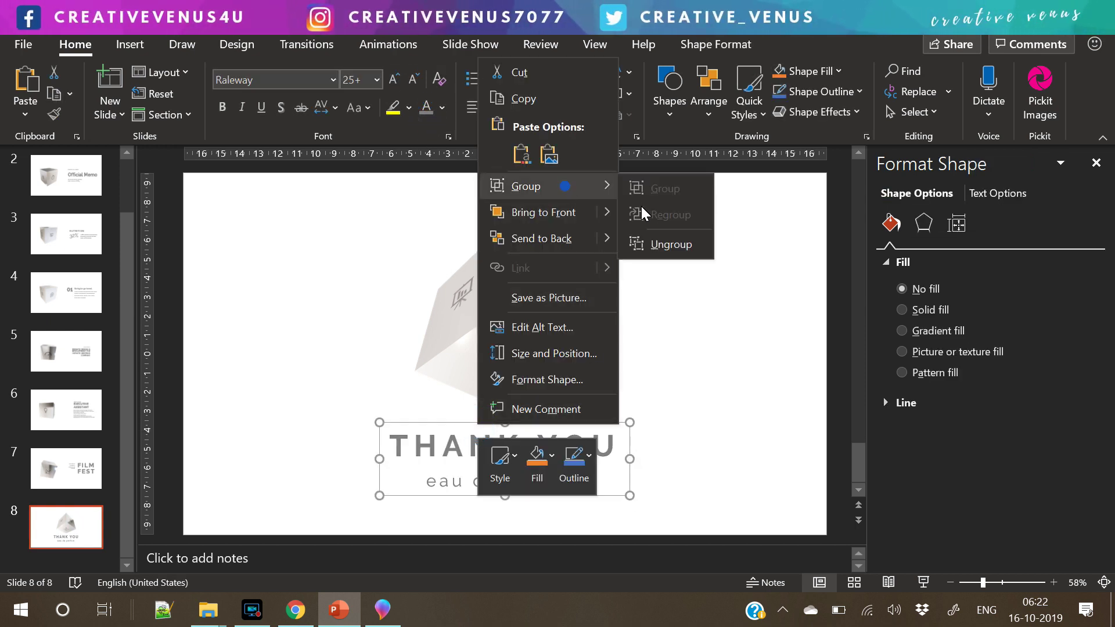
pyautogui.click(668, 243)
pyautogui.click(64, 468)
pyautogui.click(626, 412)
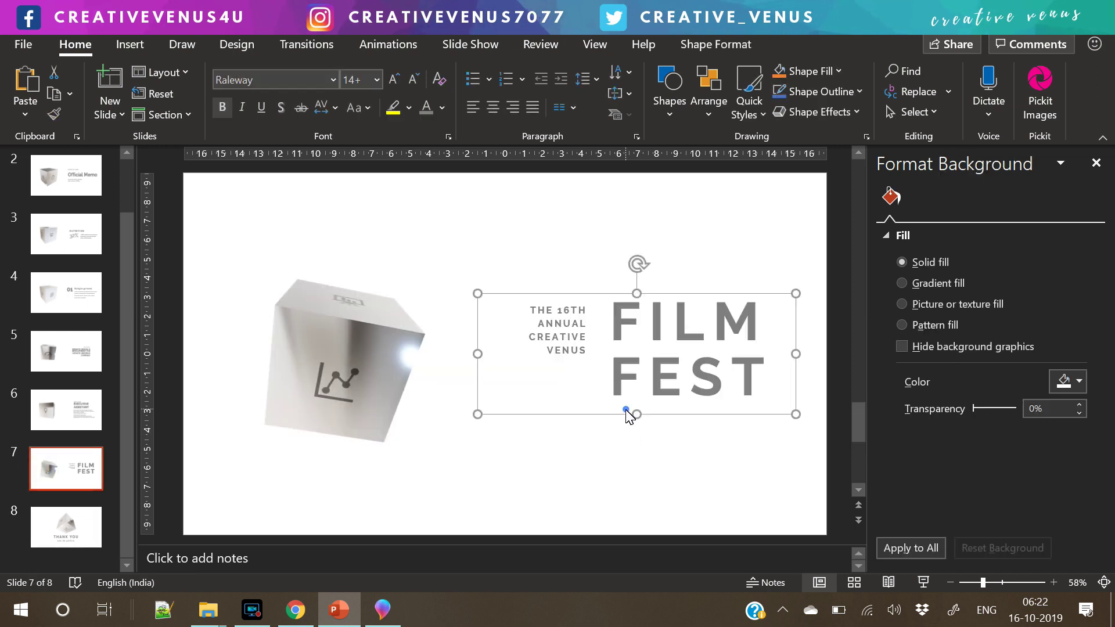
pyautogui.rightClick(626, 406)
pyautogui.moveTo(672, 169)
pyautogui.click(826, 228)
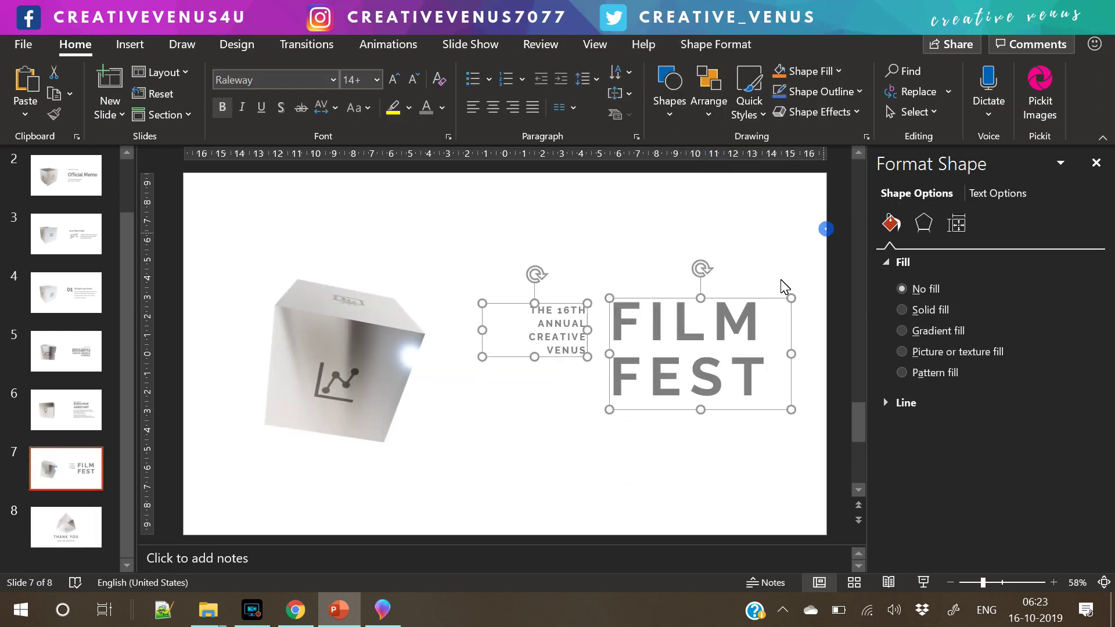
# Ungroup the "EXECUTIVE ASSISTANT" job posting text on slide 6
pyautogui.click(66, 423)
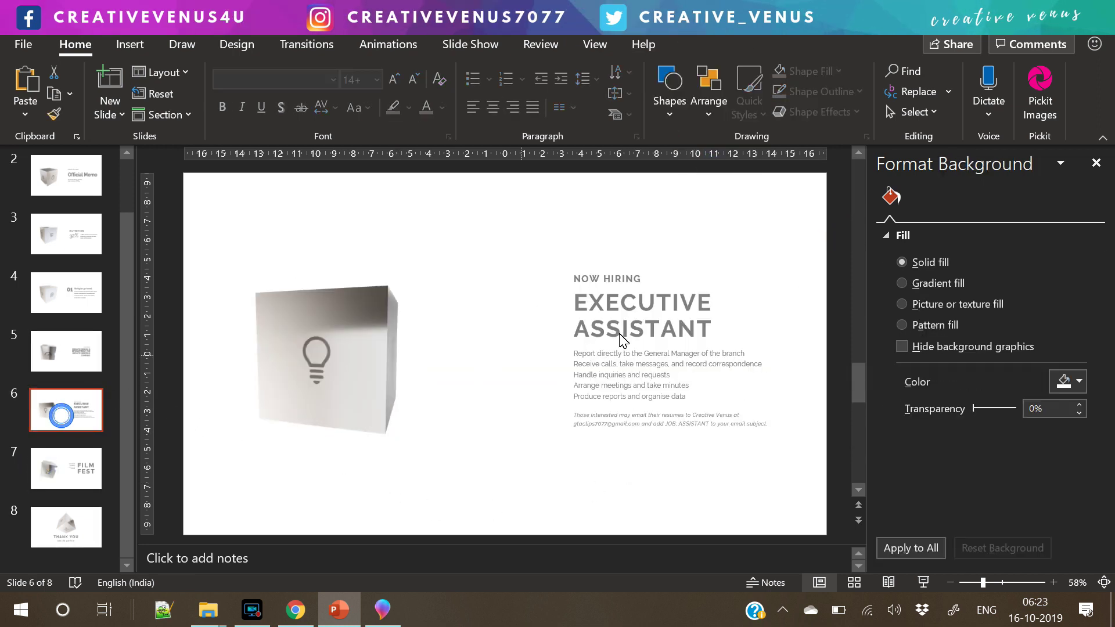
pyautogui.click(643, 278)
pyautogui.rightClick(643, 276)
pyautogui.moveTo(755, 352)
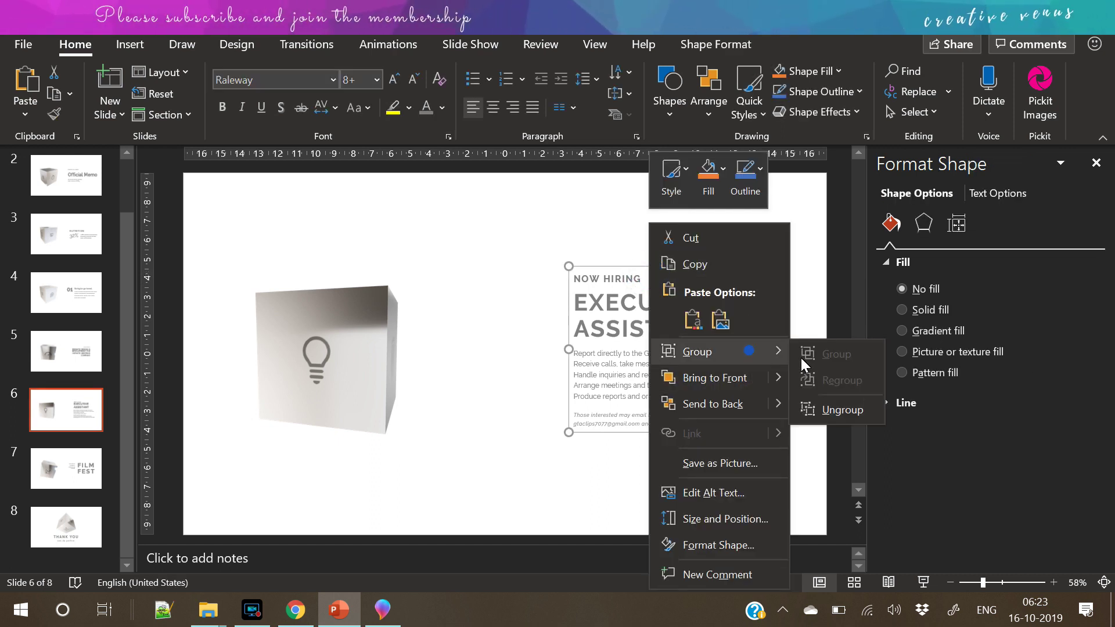
pyautogui.click(828, 410)
pyautogui.click(222, 372)
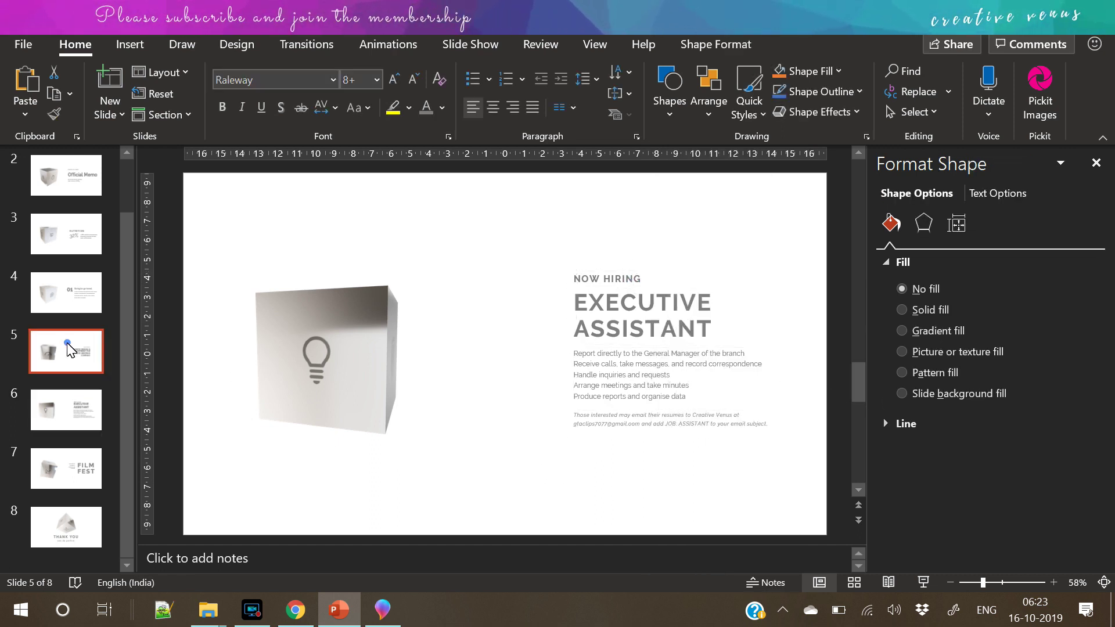
# Ungroup the "PROJECT" website design text on slide 5
pyautogui.click(66, 351)
pyautogui.click(659, 306)
pyautogui.rightClick(659, 305)
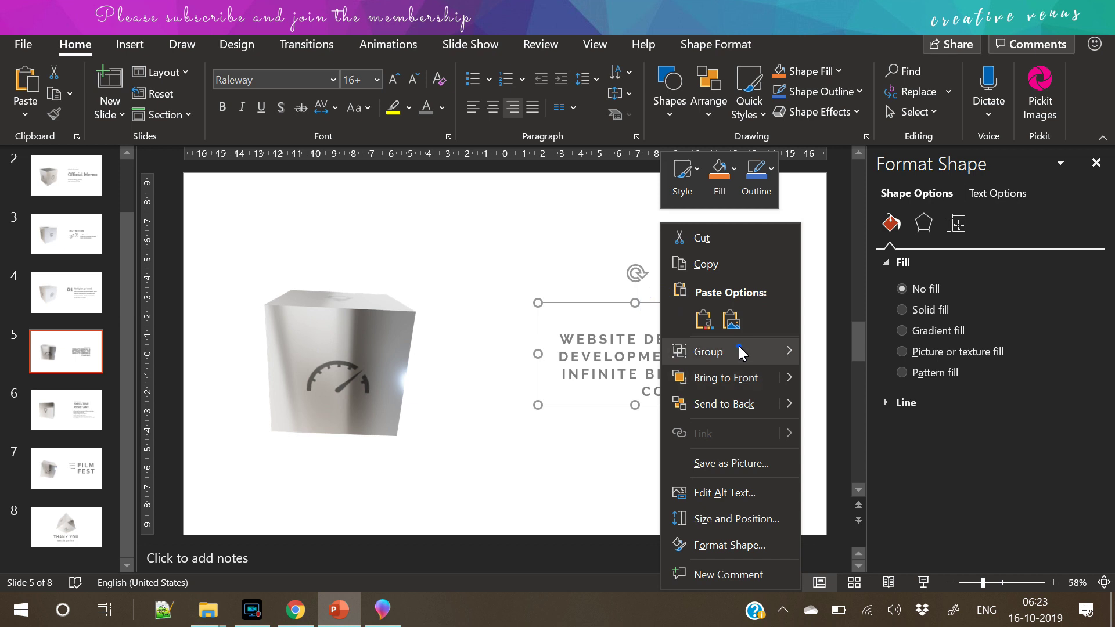
pyautogui.moveTo(755, 351)
pyautogui.click(857, 402)
# Ungroup the "01" and "Go big (or go home)." text on slide 4
pyautogui.click(65, 292)
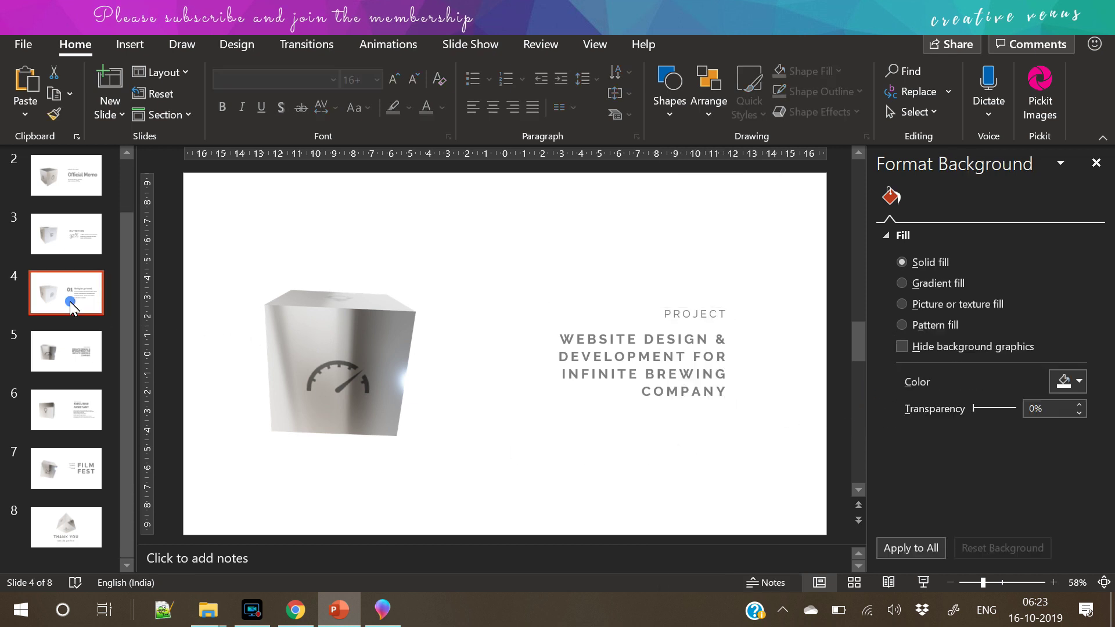
pyautogui.click(557, 300)
pyautogui.rightClick(557, 301)
pyautogui.moveTo(604, 351)
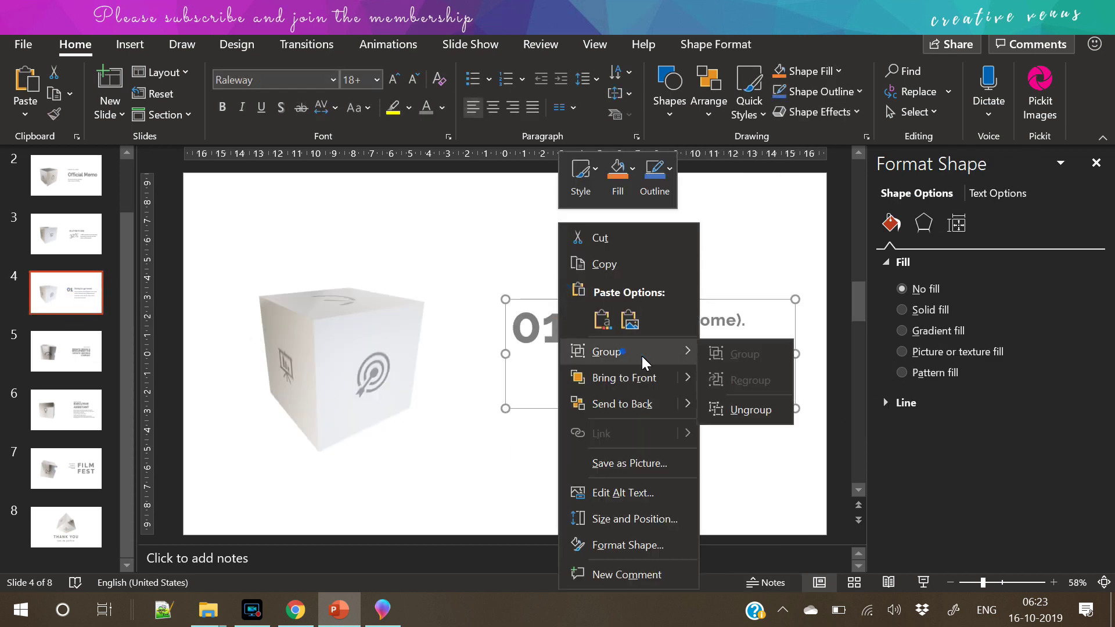
pyautogui.click(739, 405)
# Ungroup the "NUTRITION" and "32%" text on slide 3
pyautogui.click(87, 251)
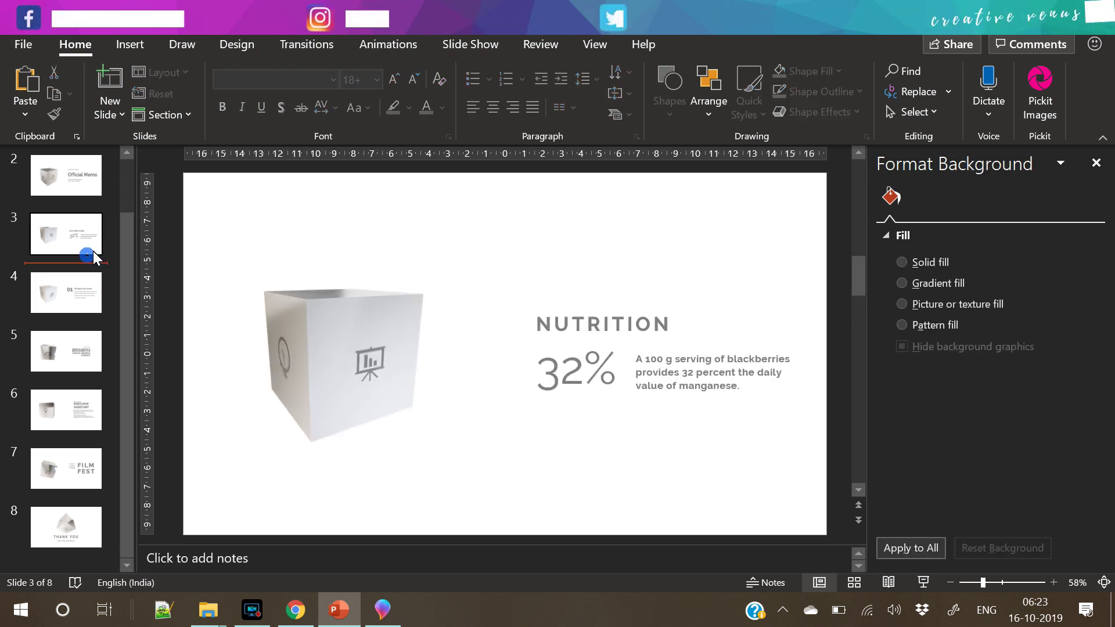
pyautogui.click(608, 308)
pyautogui.rightClick(607, 309)
pyautogui.moveTo(714, 351)
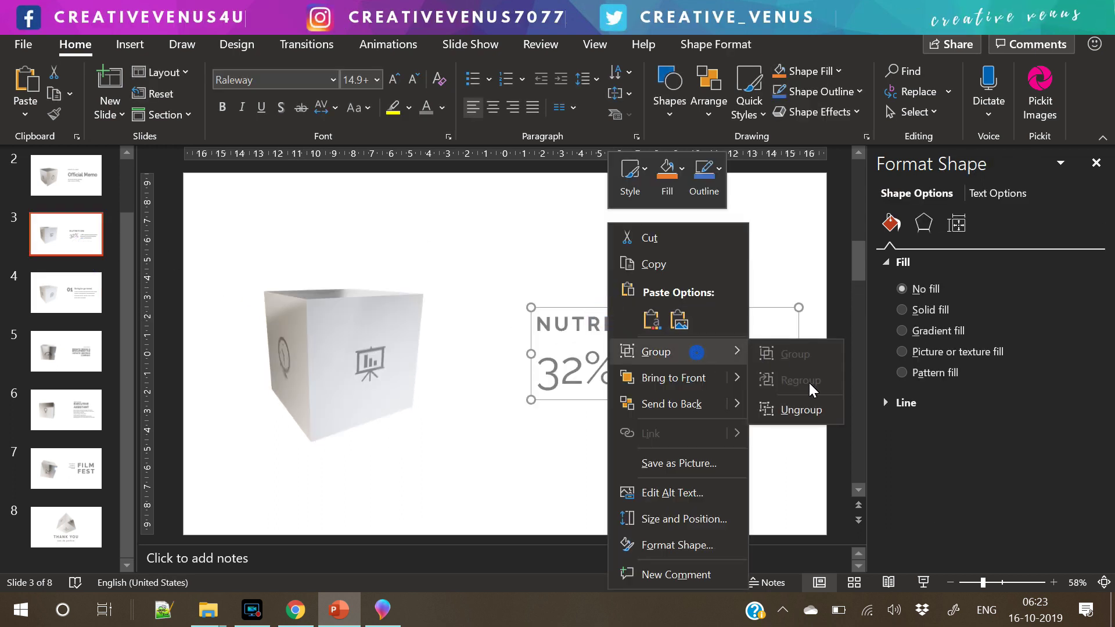
pyautogui.click(805, 409)
# Ungroup the "Official Memo" text on slide 2
pyautogui.click(64, 186)
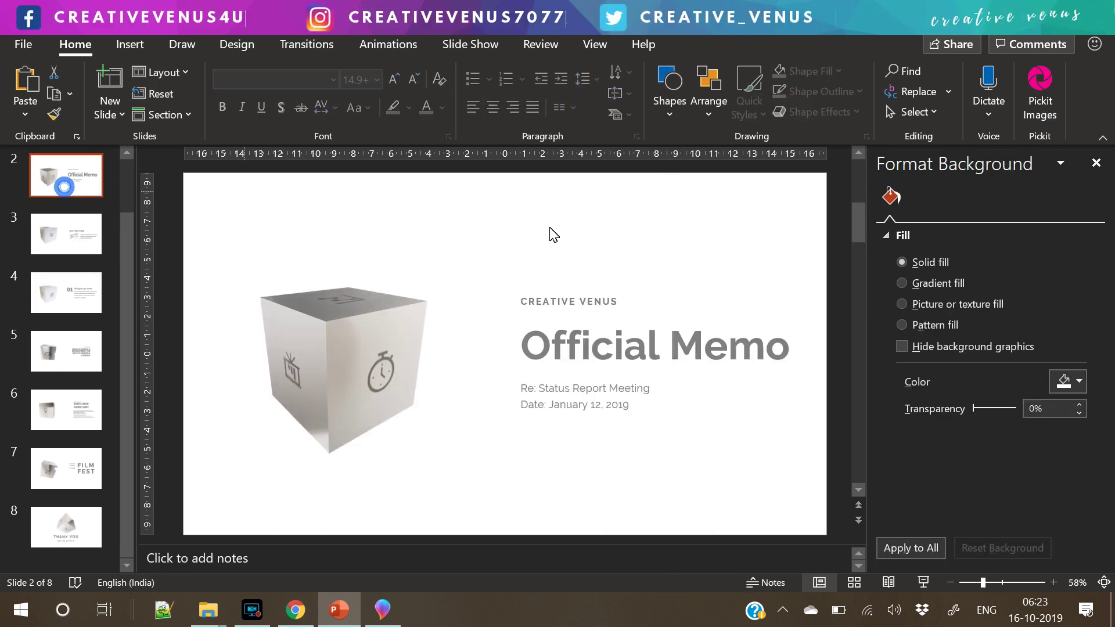
pyautogui.click(550, 290)
pyautogui.rightClick(549, 290)
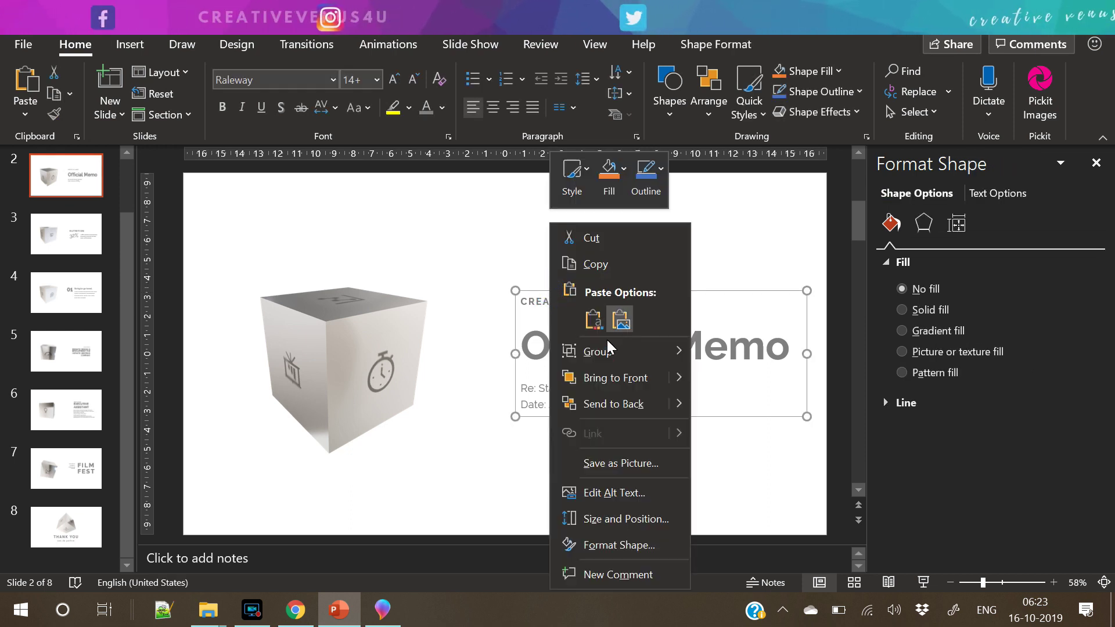
pyautogui.click(607, 348)
pyautogui.click(744, 409)
pyautogui.click(637, 473)
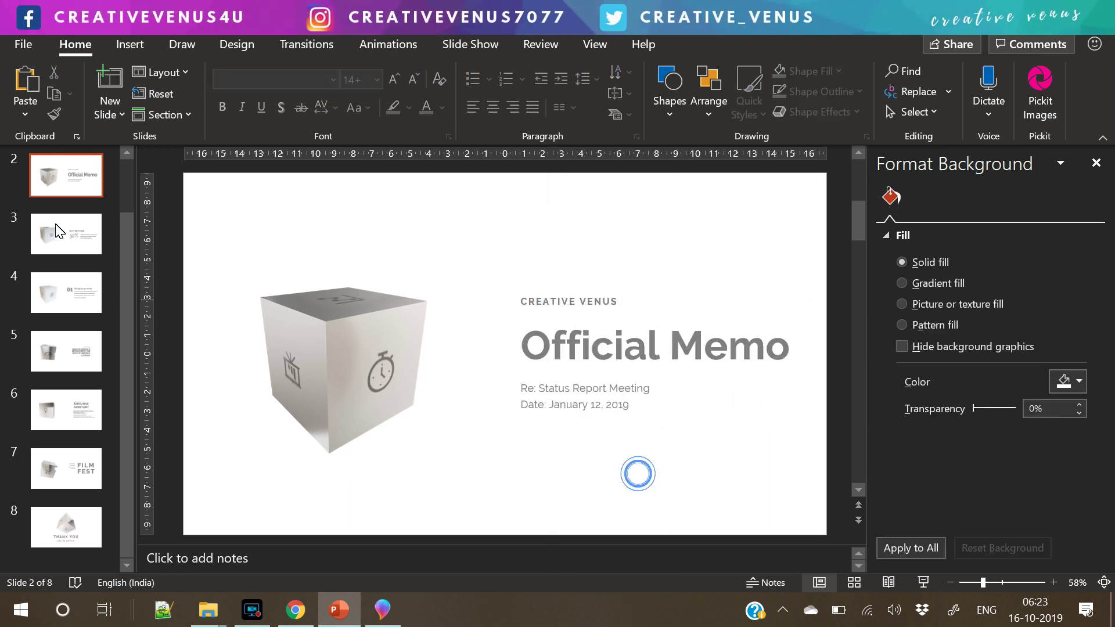
# Ungroup the "CUBE" and "eau de parfum" text on slide 1
pyautogui.scroll(2, 59, 186)
pyautogui.click(65, 197)
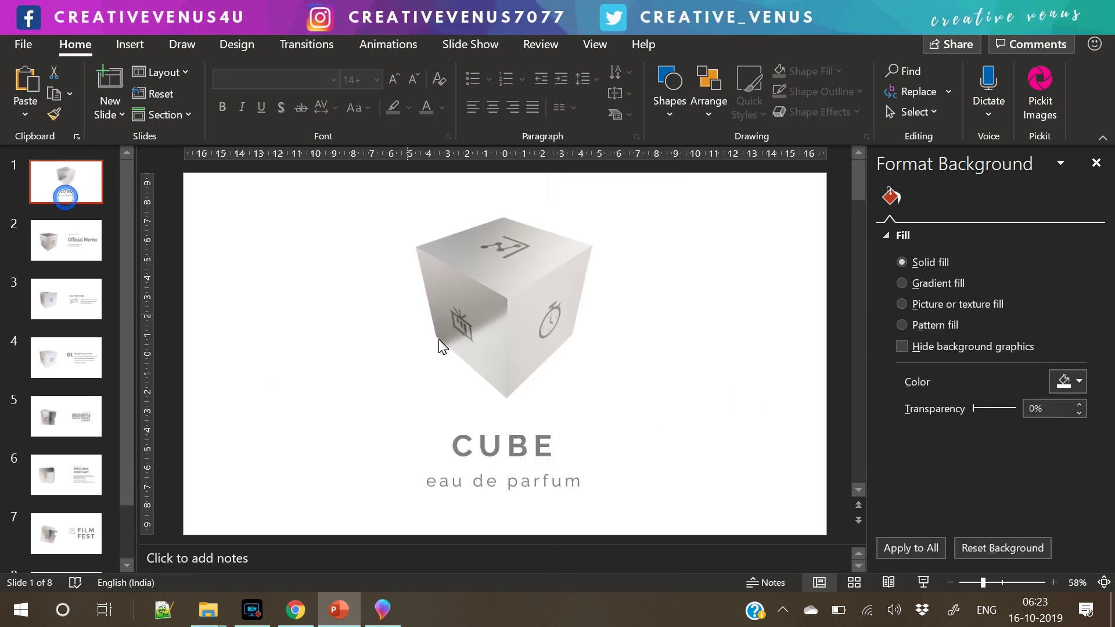
pyautogui.click(452, 430)
pyautogui.rightClick(452, 430)
pyautogui.moveTo(543, 193)
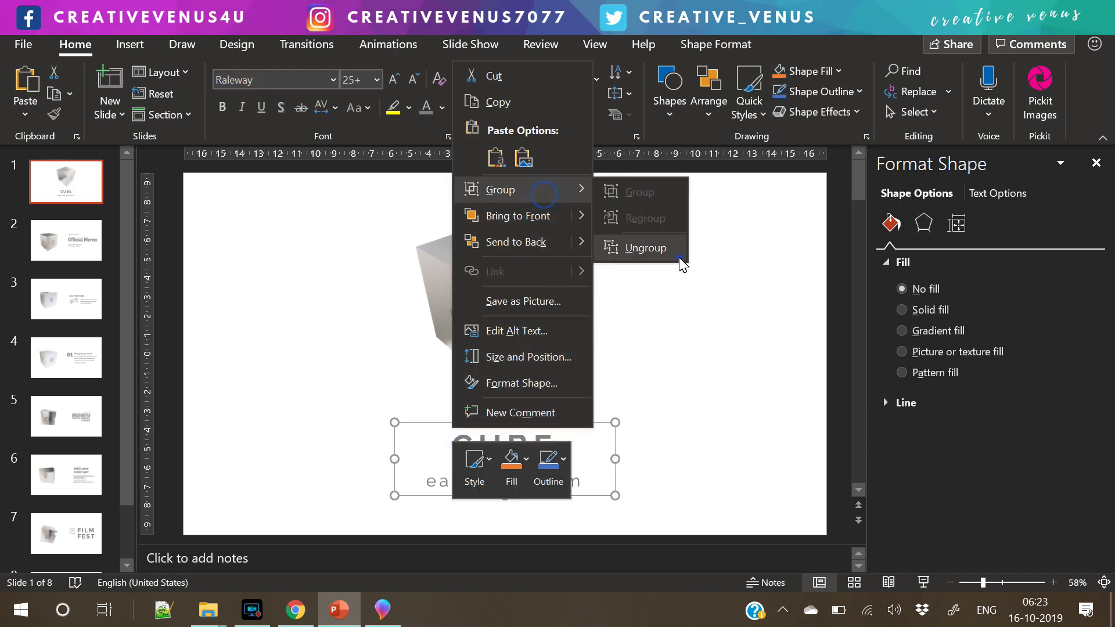
pyautogui.click(679, 257)
pyautogui.click(723, 355)
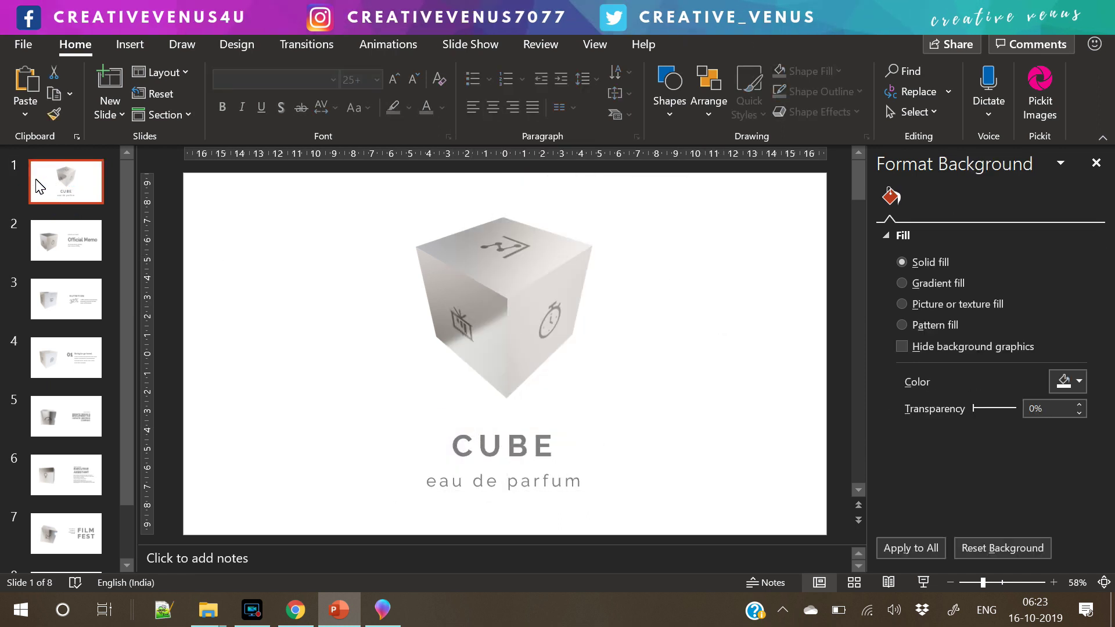
# Apply the Morph transition to all eight slides at once
pyautogui.hotkey('ctrl', 'a')
pyautogui.scroll(-1, 42, 187)
pyautogui.click(307, 44)
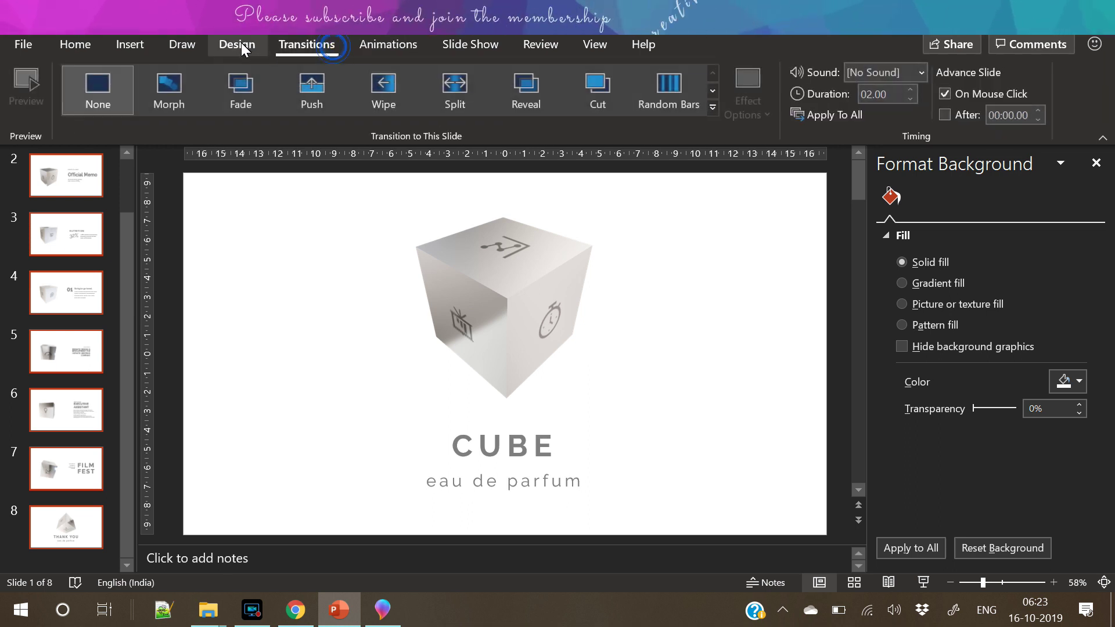
pyautogui.click(169, 89)
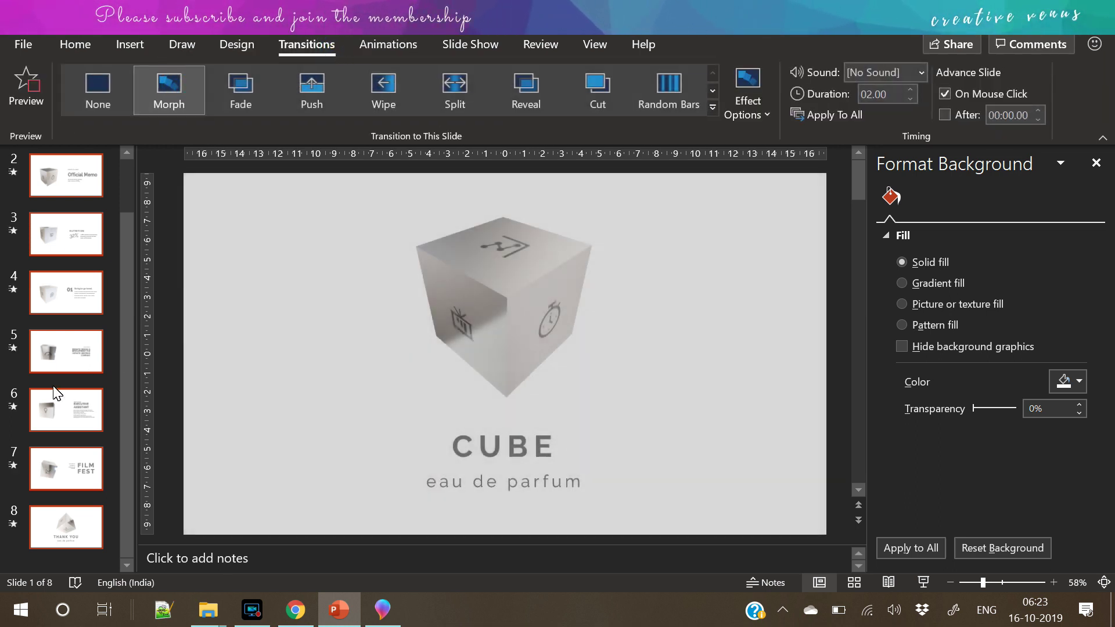